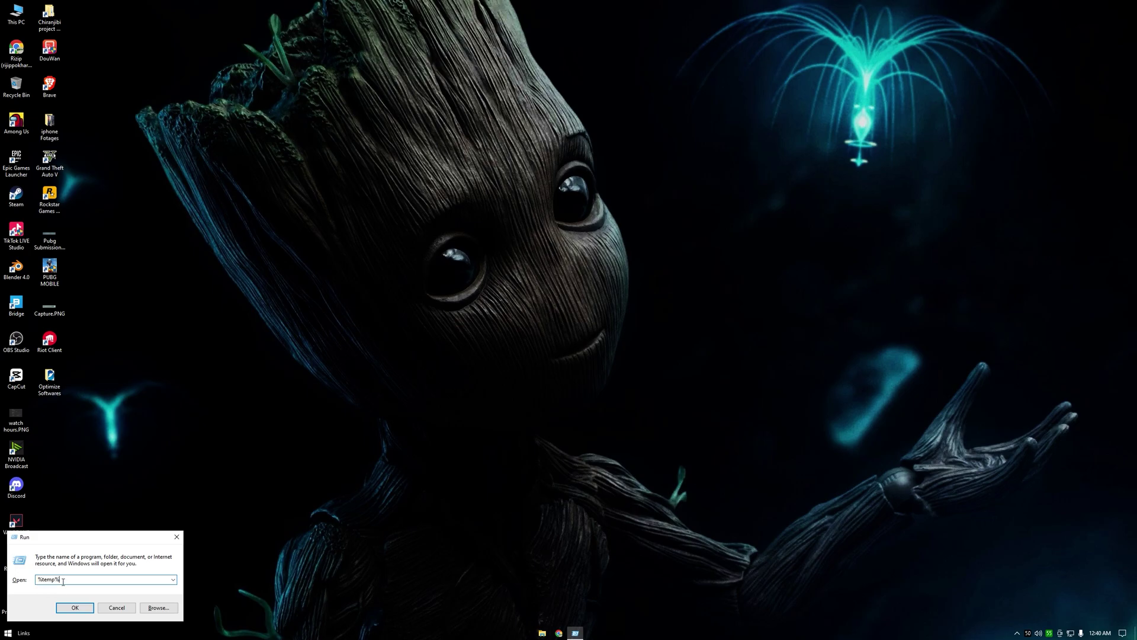
Delete all files in the user's %temp% folder, skipping the file still in use.
click(75, 608)
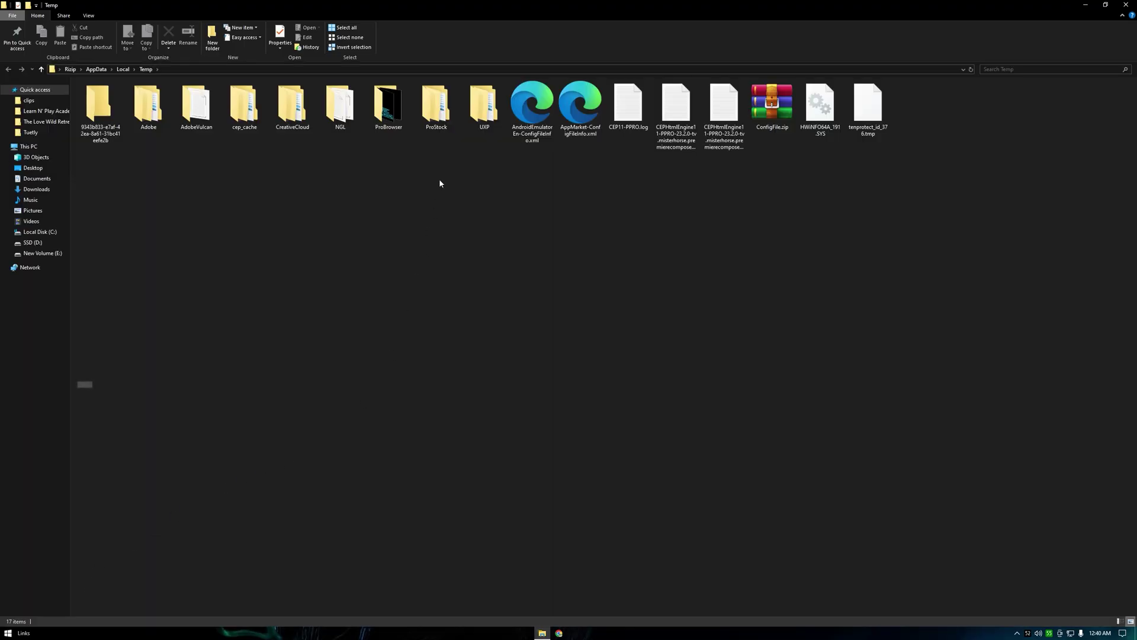
drag(943, 263, 77, 118)
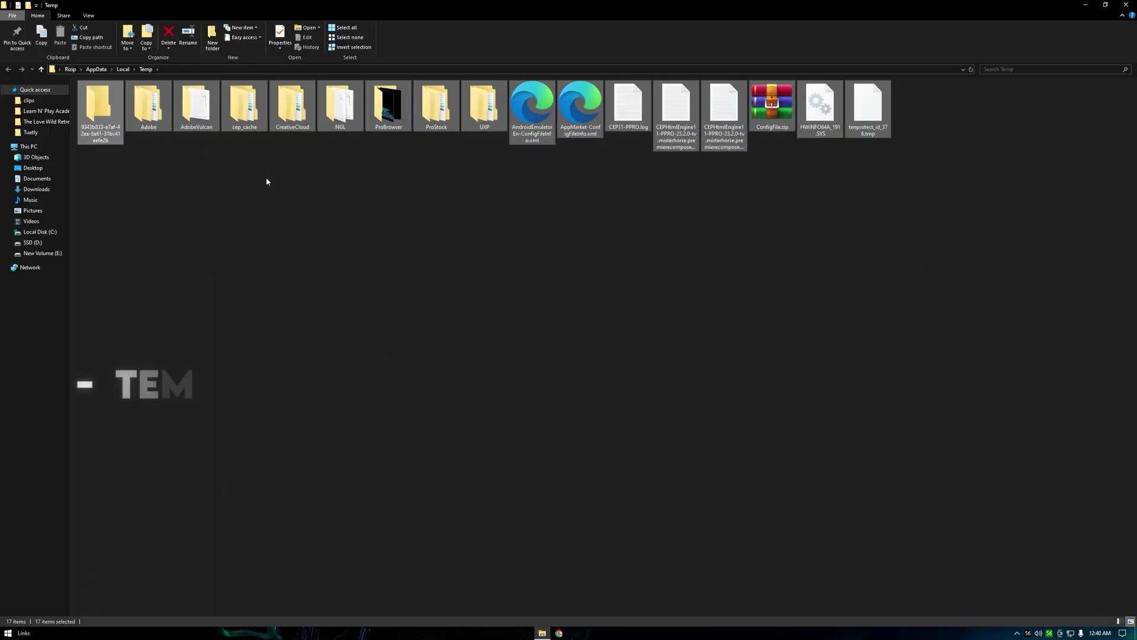
key(Delete)
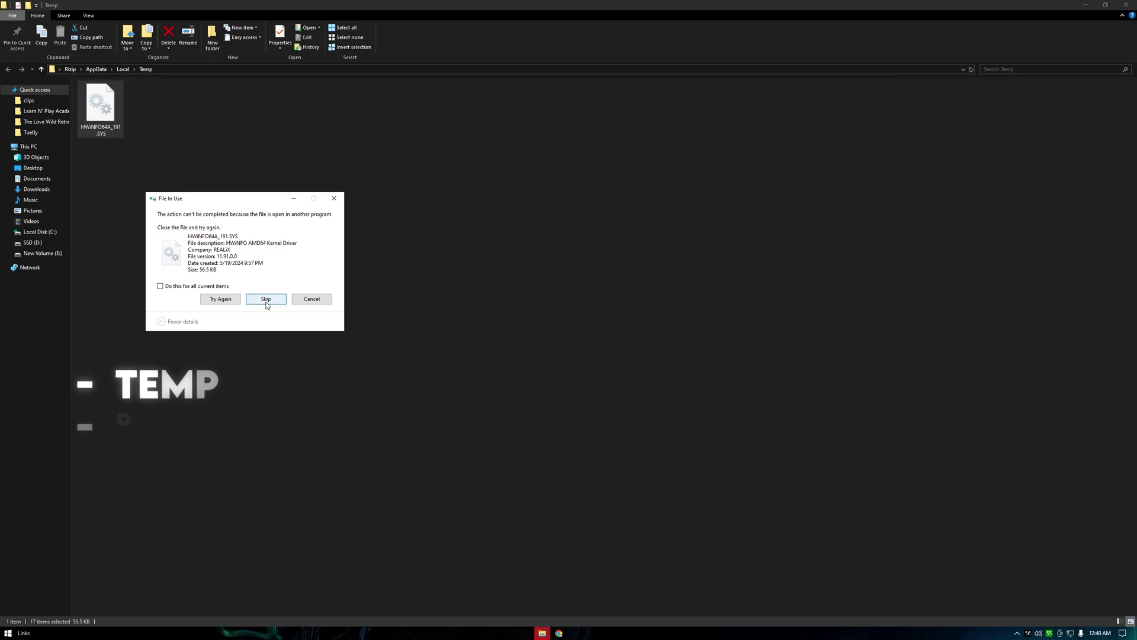
click(266, 299)
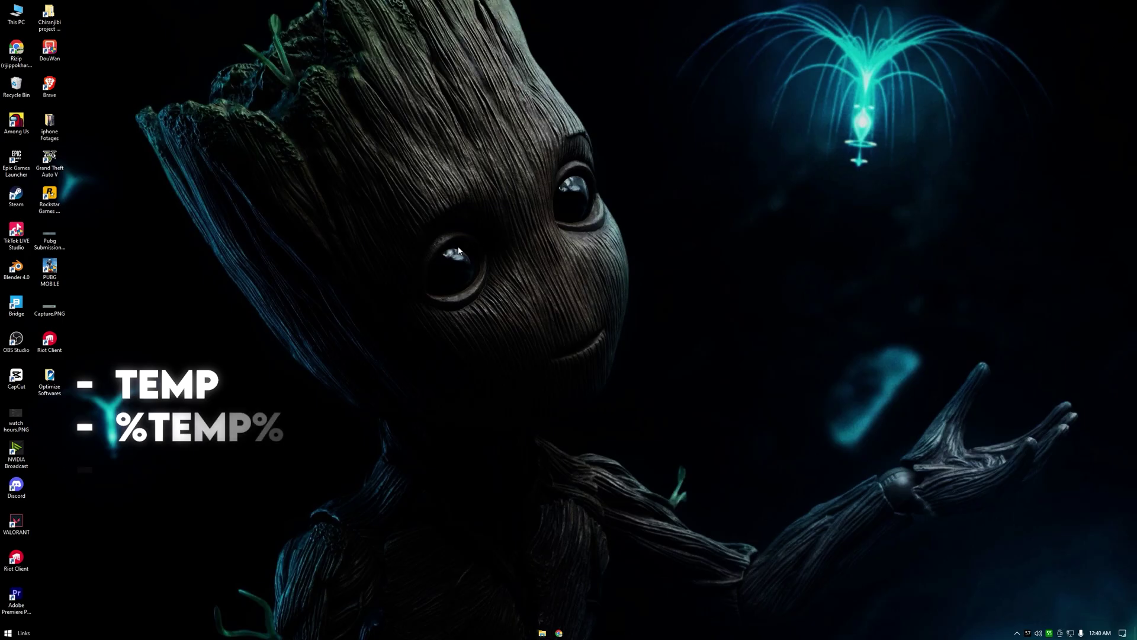
Open the Windows 'temp' folder via Run, confirm it is empty, and close it.
key(super+r)
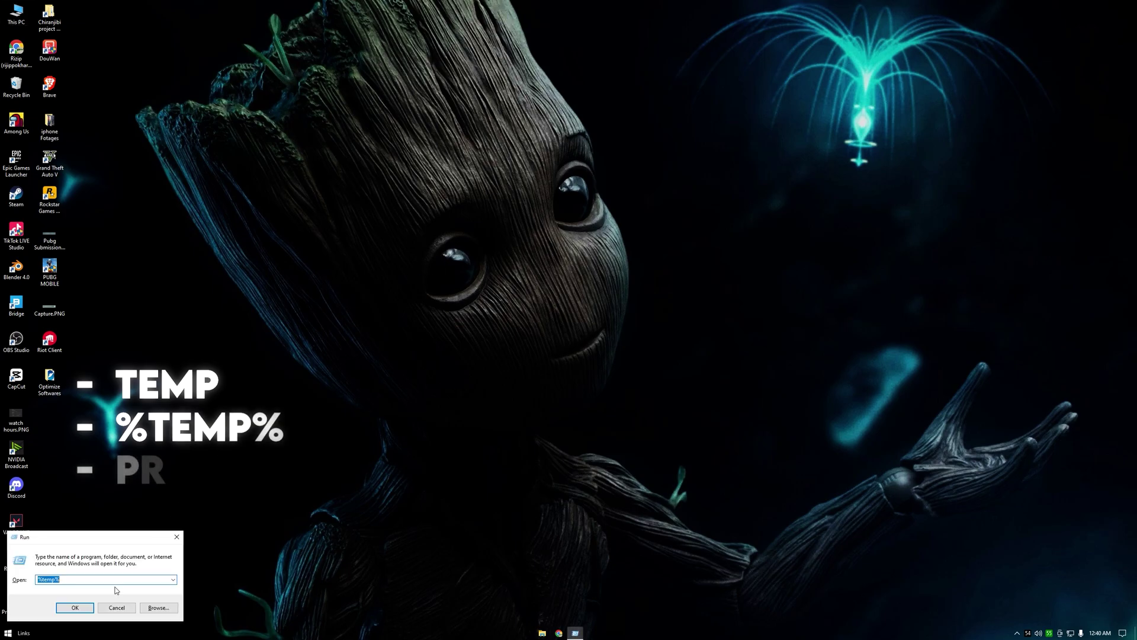
text(te)
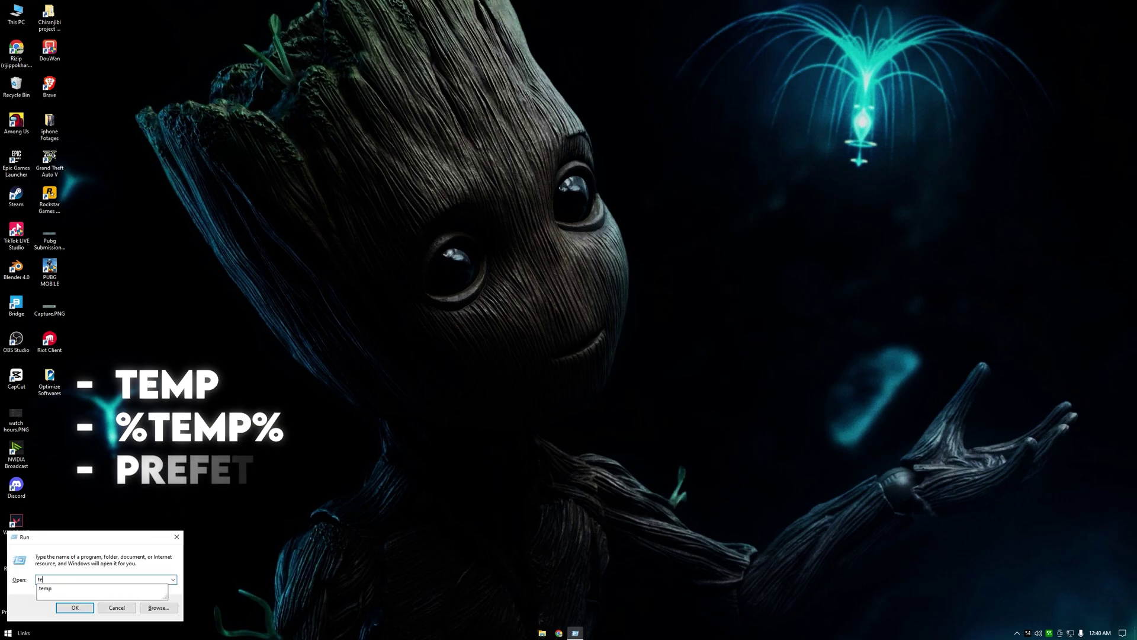
text(mp)
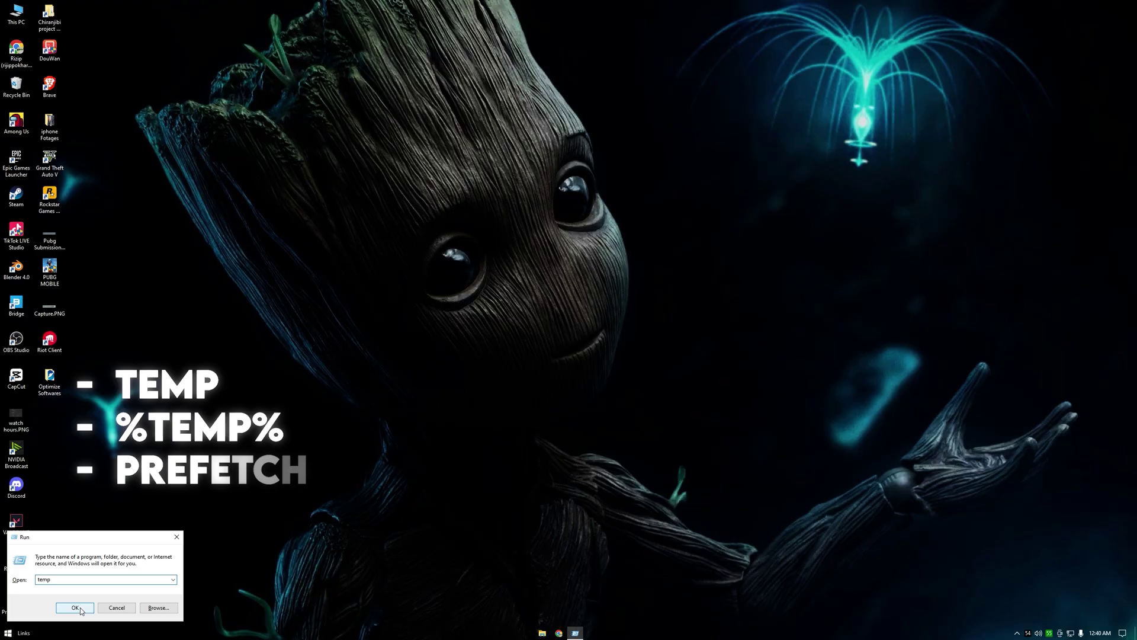
click(81, 612)
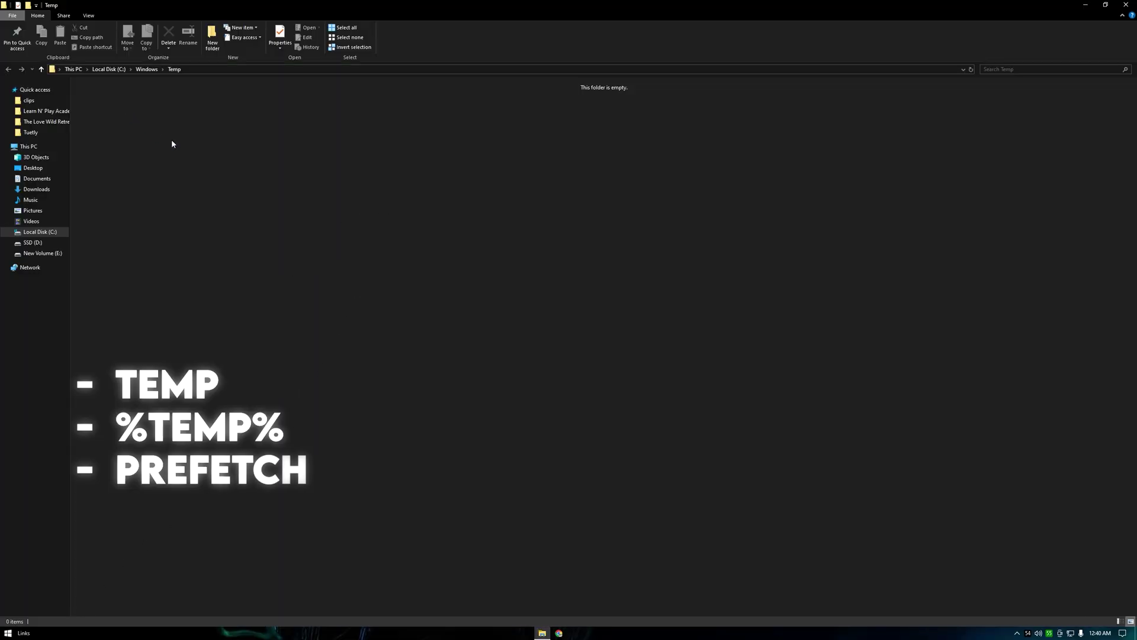
key(alt+F4)
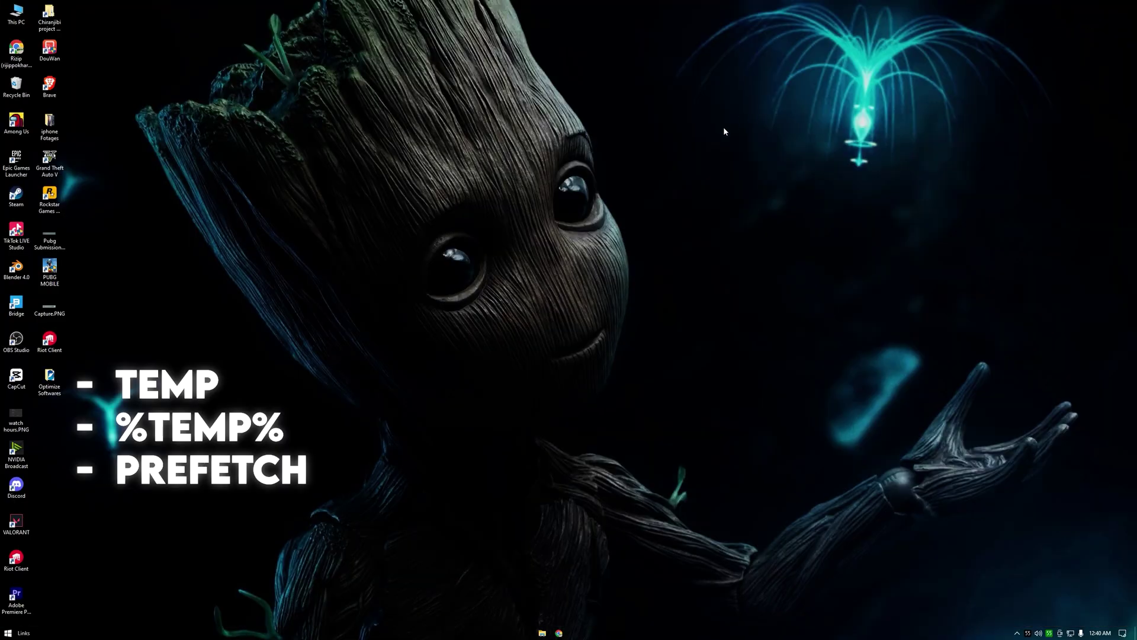
Open the 'prefetch' folder via Run and check that it is empty.
key(super+r)
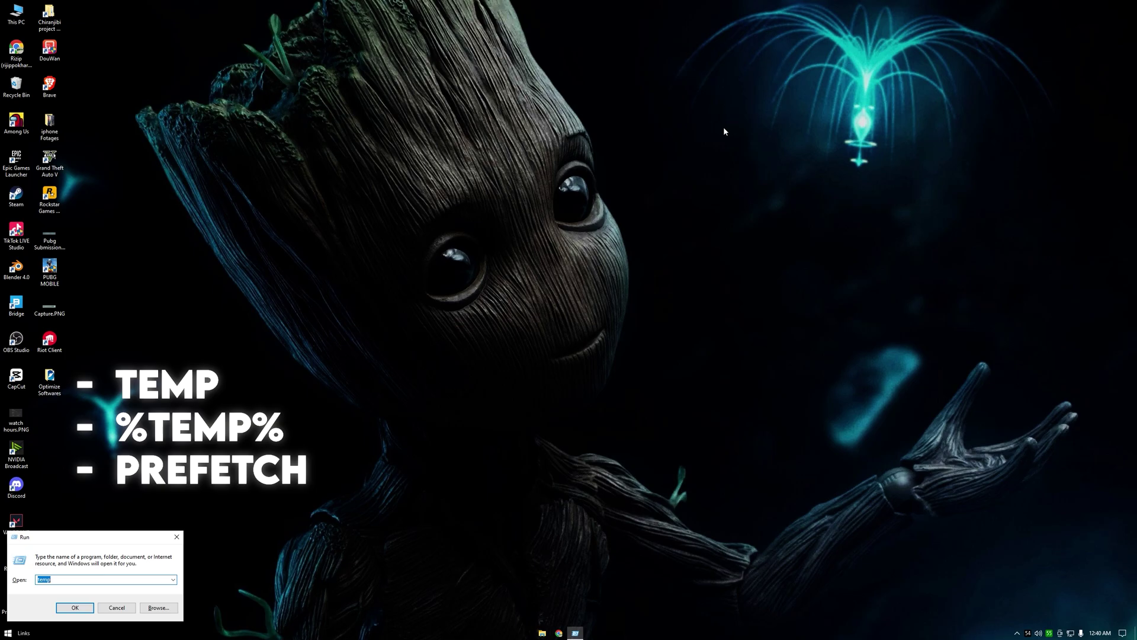
text(pre)
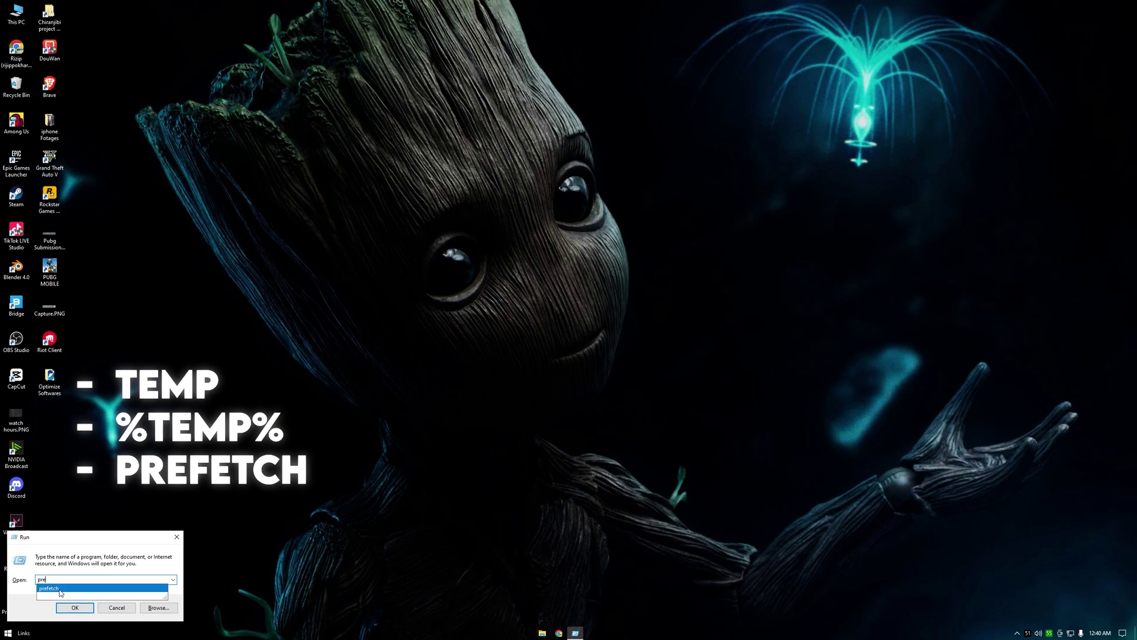
click(60, 589)
click(72, 608)
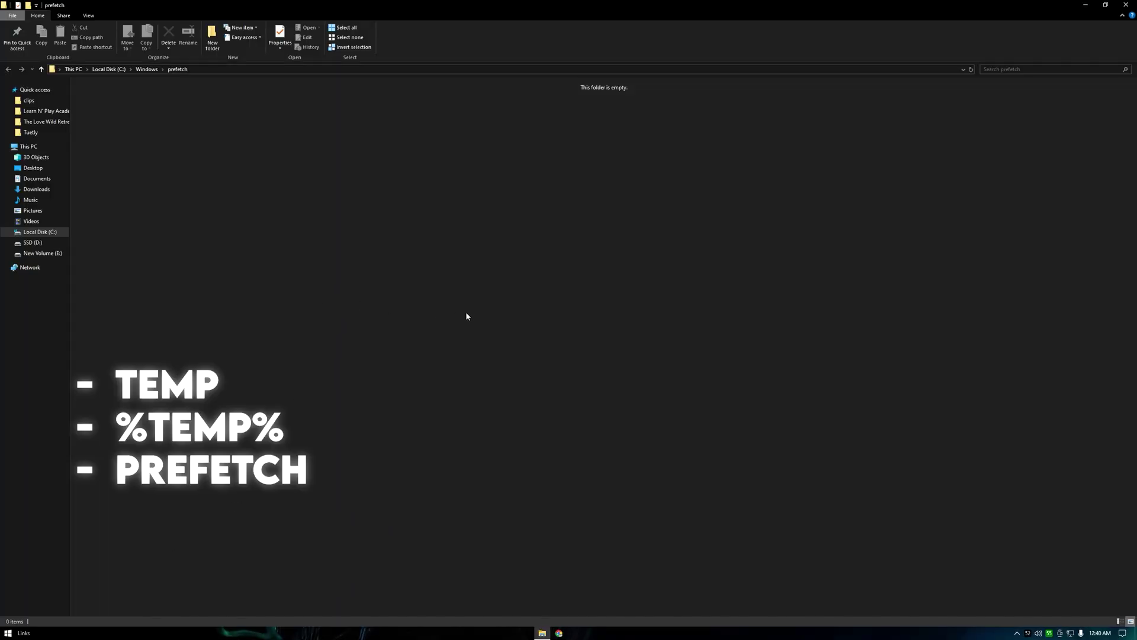
drag(466, 316, 103, 88)
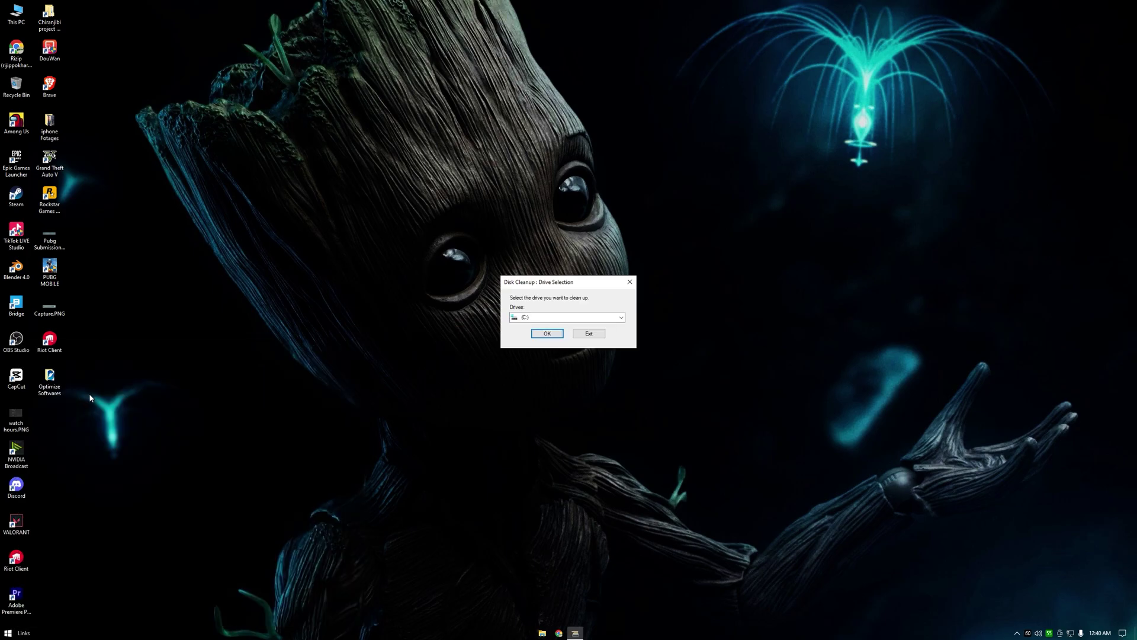
Clean drive C: with two extra categories ticked, then scan SSD (D:) in Disk Cleanup.
click(555, 319)
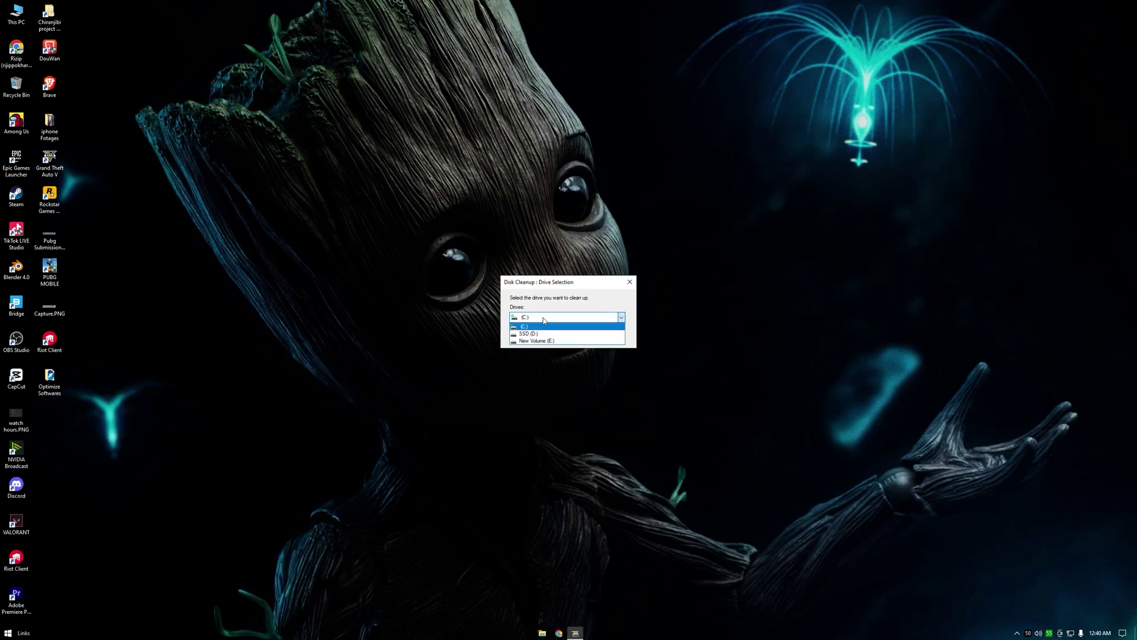
click(544, 326)
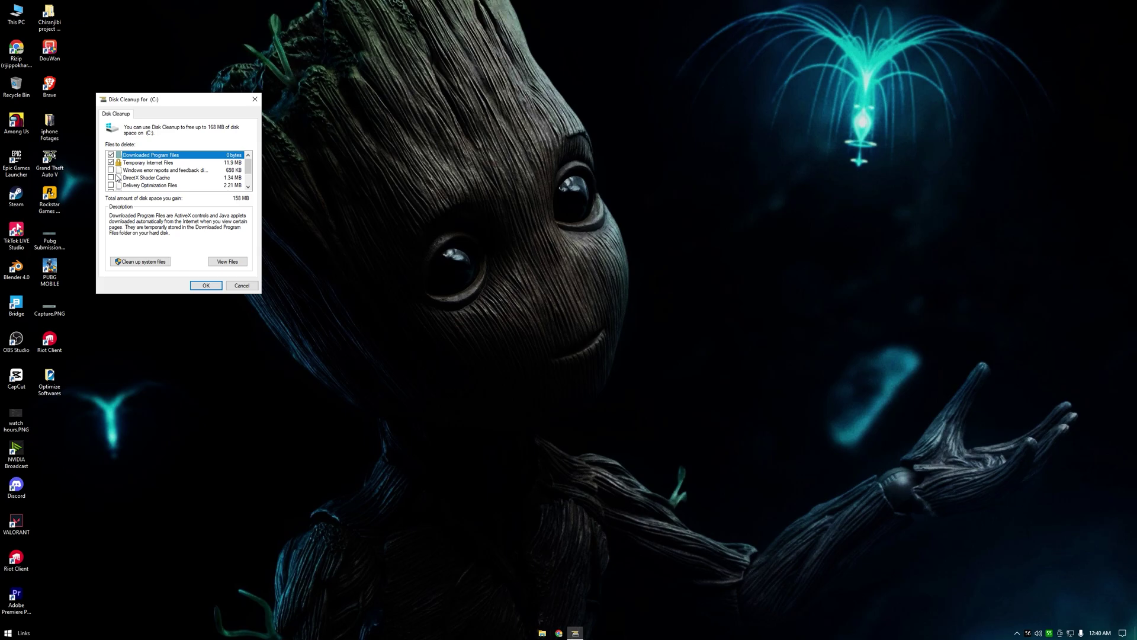
click(111, 170)
click(111, 178)
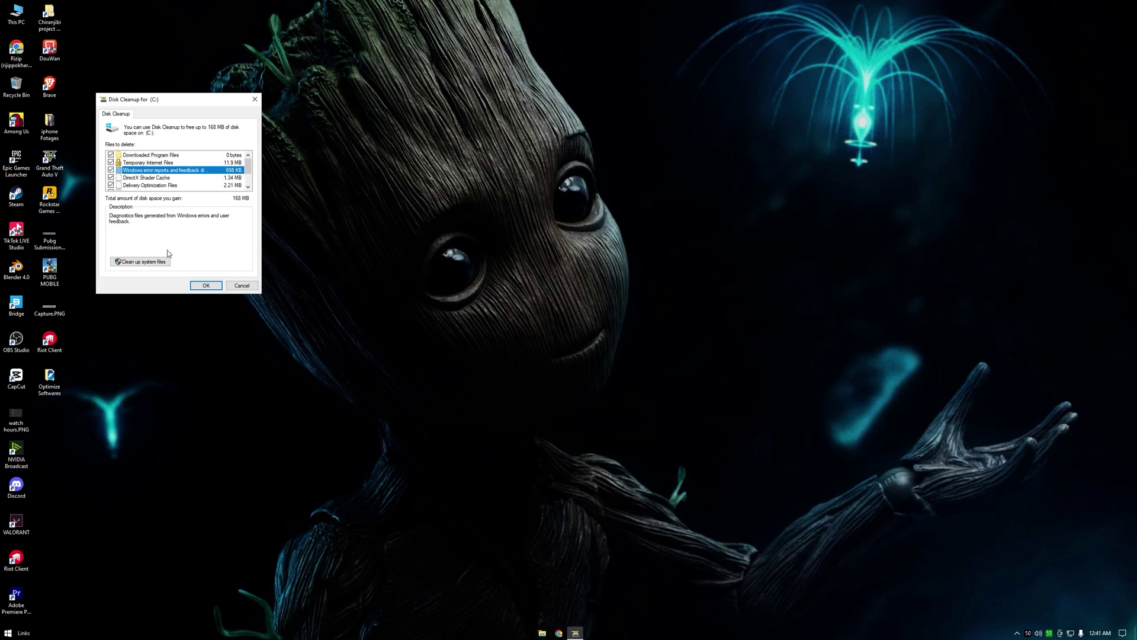
click(206, 286)
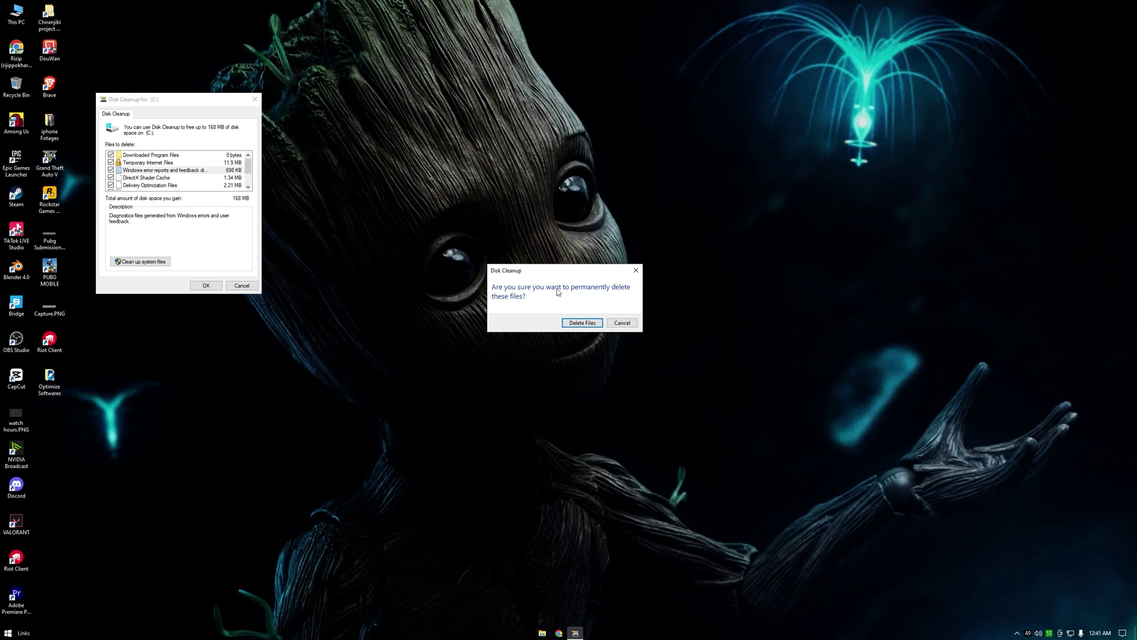
click(581, 323)
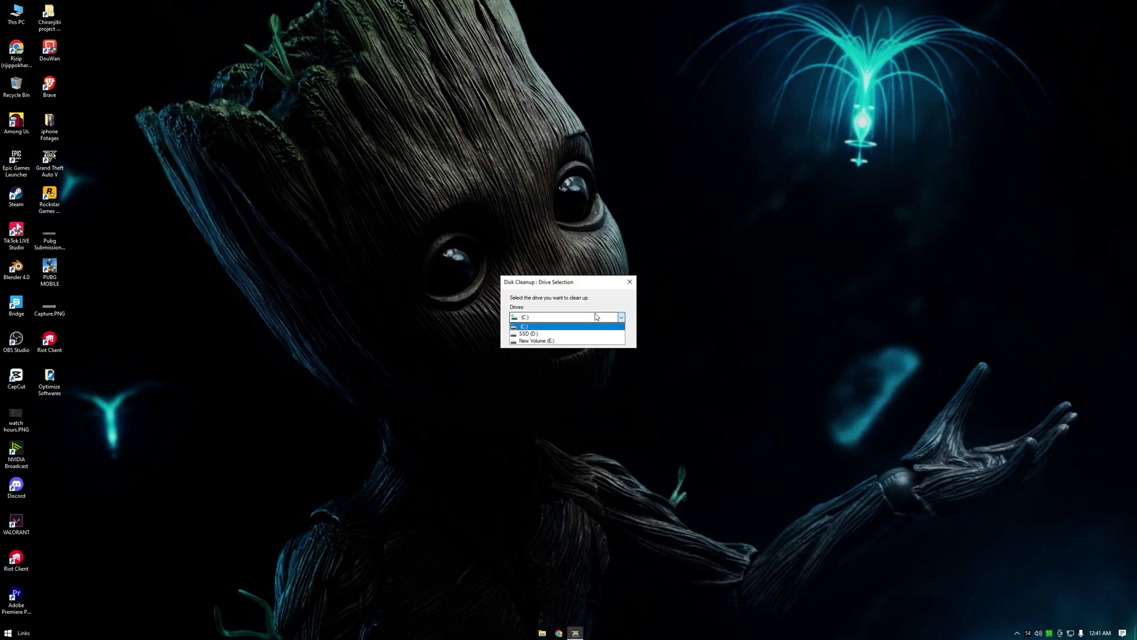
click(537, 335)
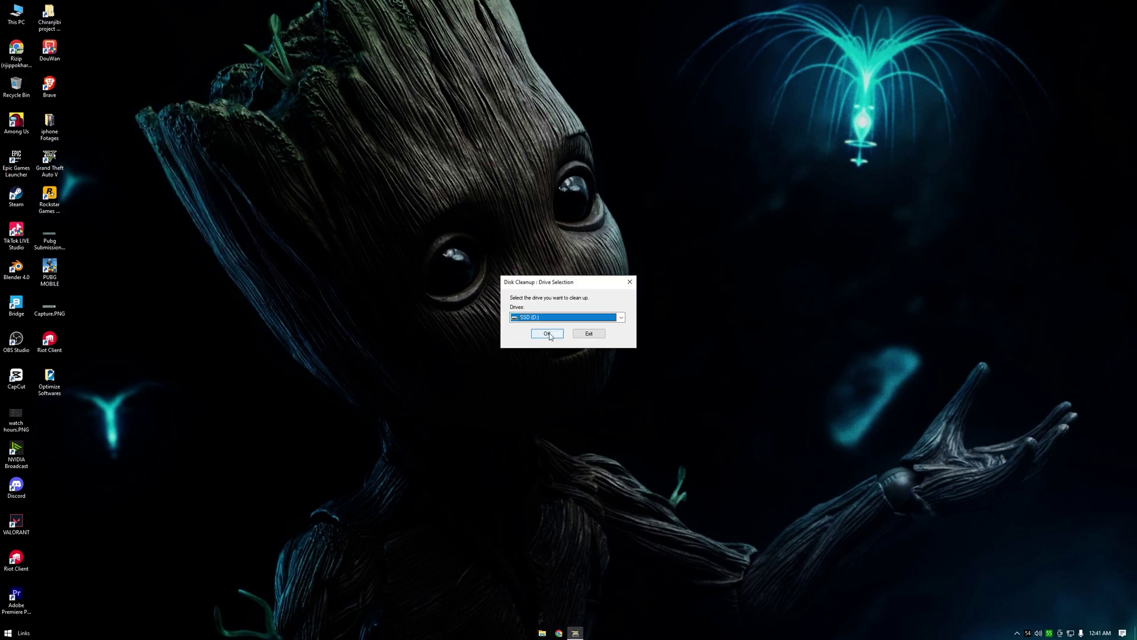
click(548, 335)
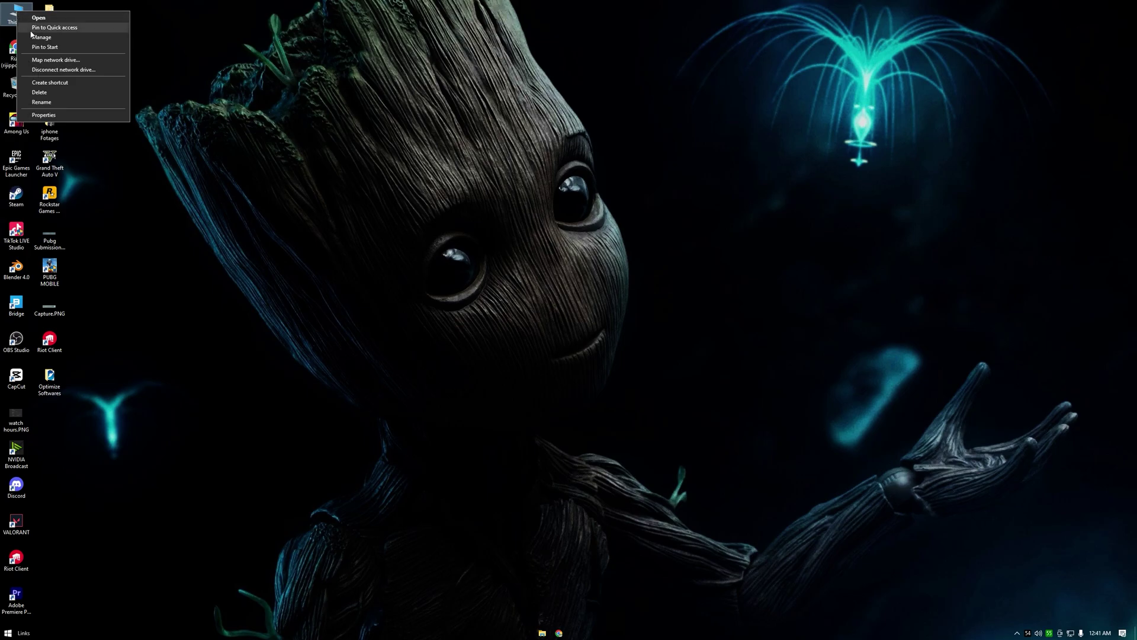
Uncheck Enable Peek in the Performance Options visual effects and apply it.
click(77, 115)
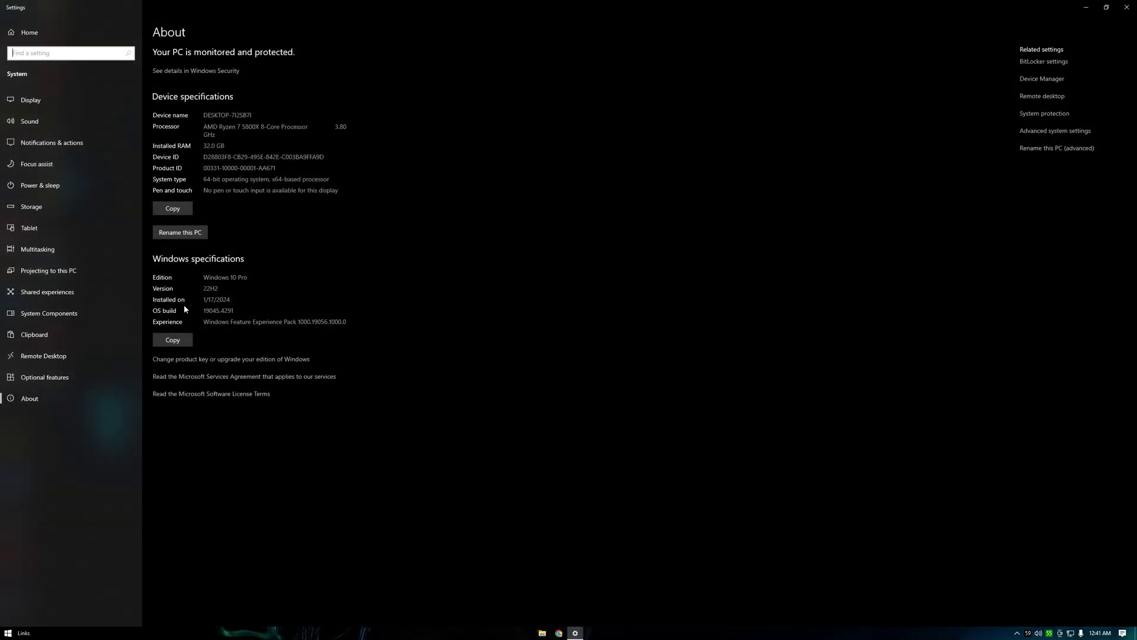
click(1051, 131)
click(311, 178)
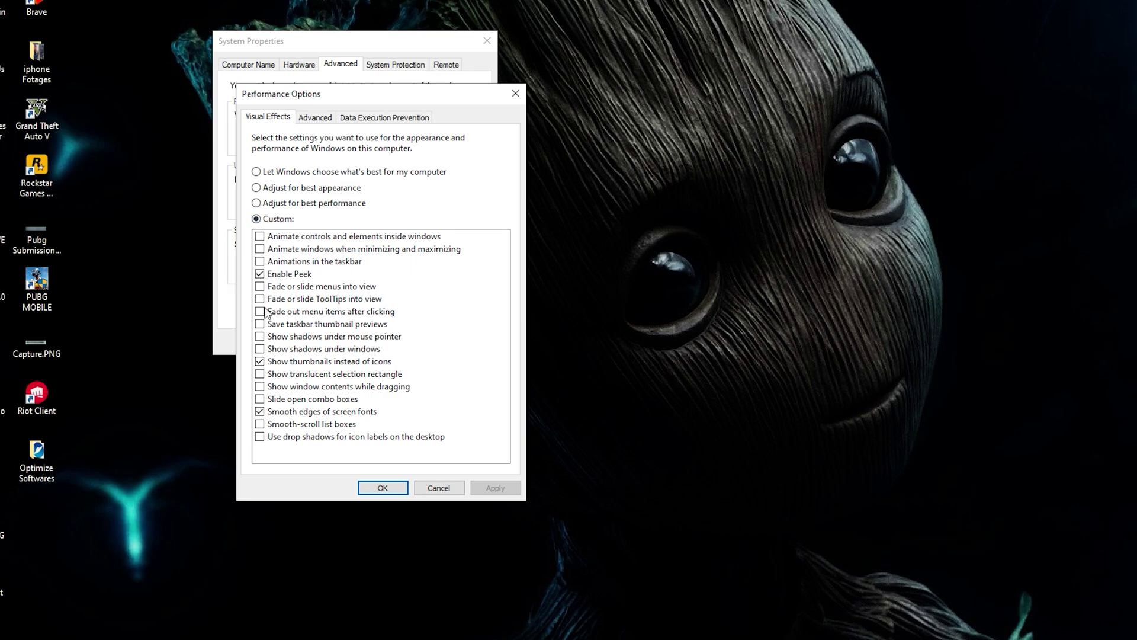
click(260, 276)
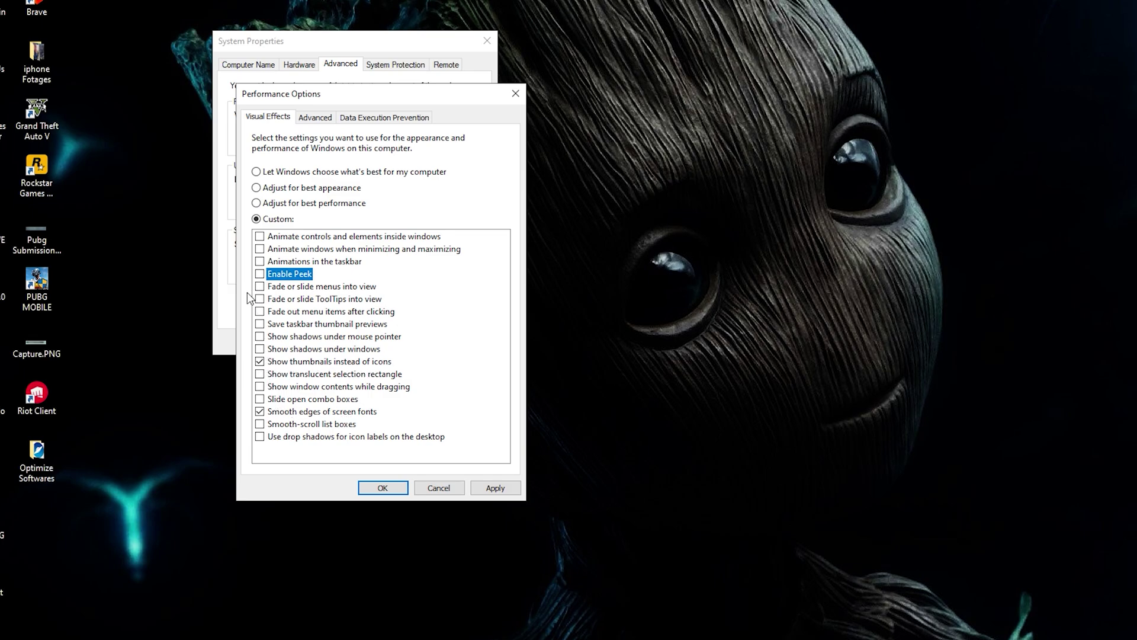
click(493, 489)
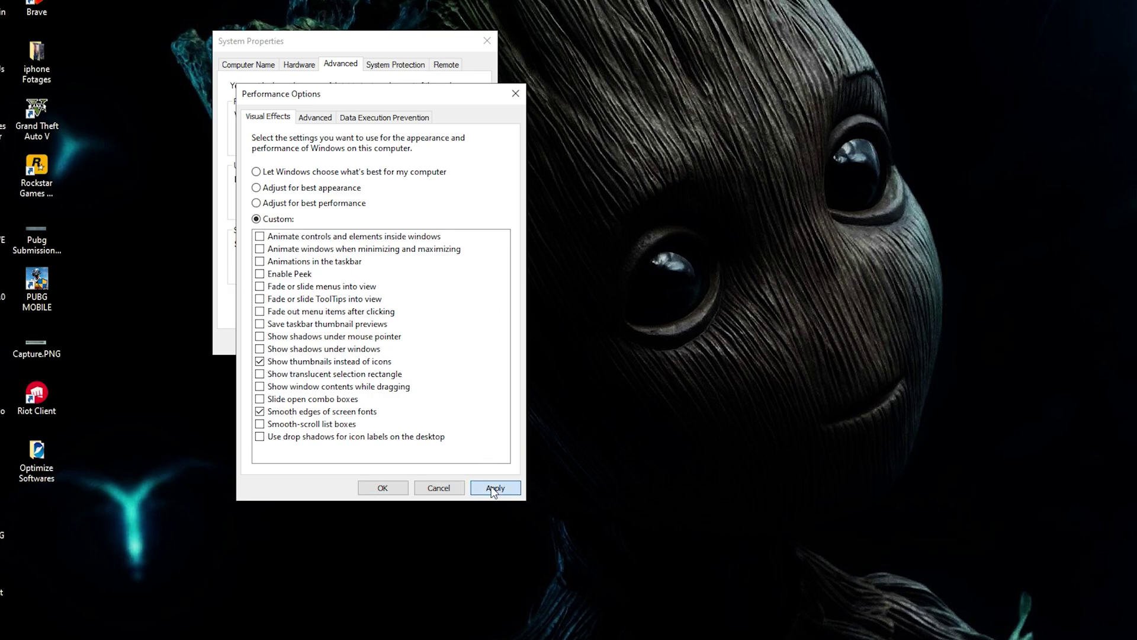
click(323, 123)
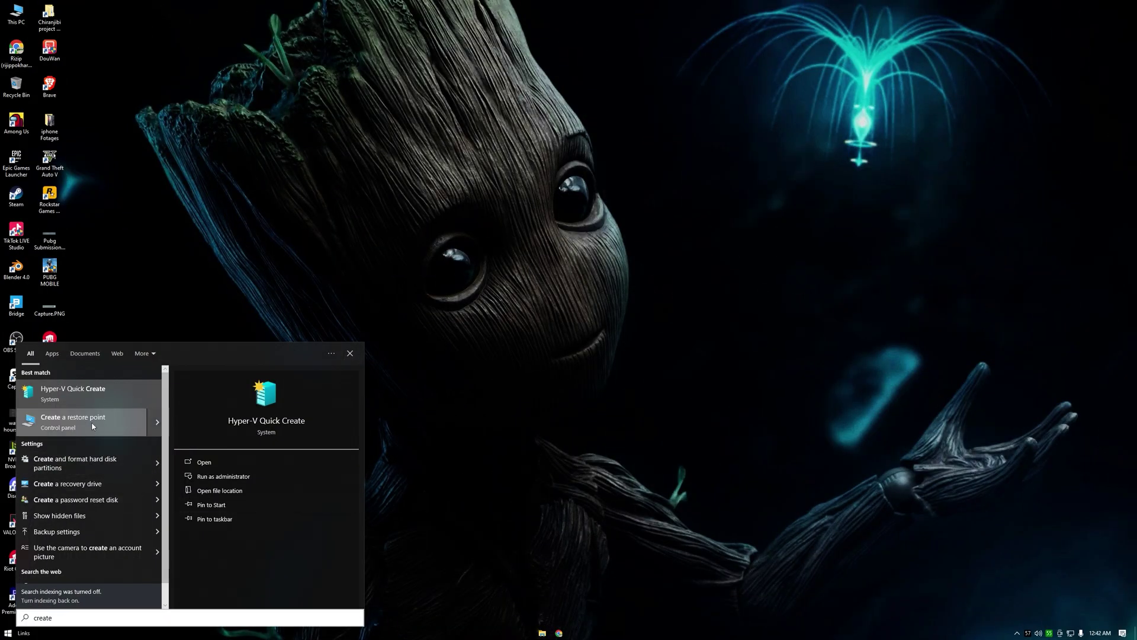
Create a restore point described as 'Tutorial restore Point'.
click(93, 428)
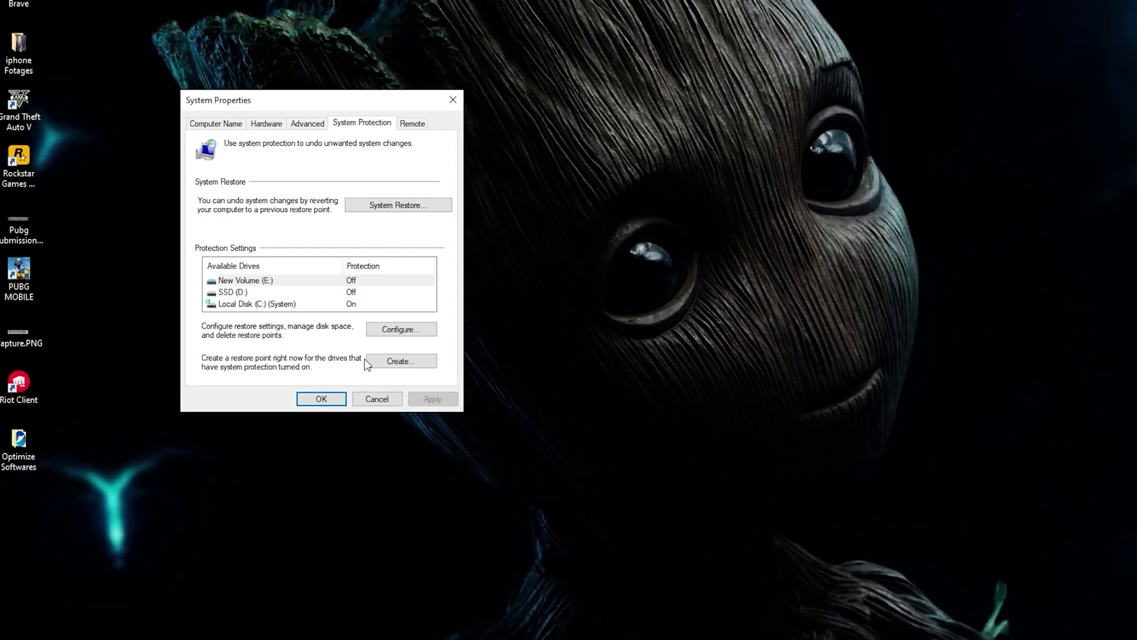
click(401, 366)
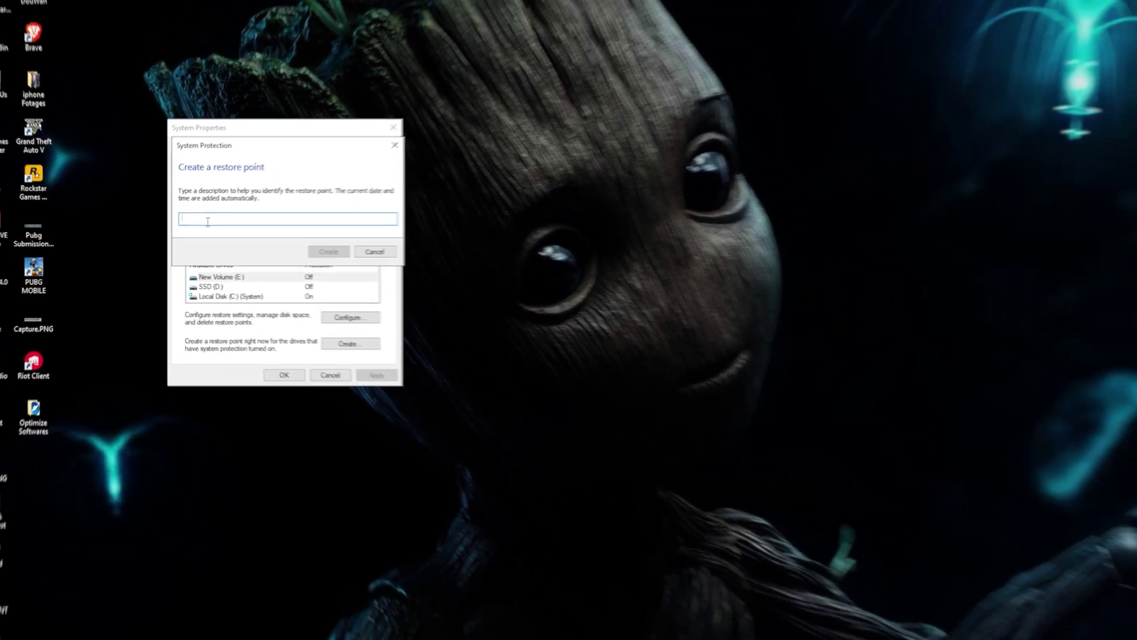
text(Tutorial restore Point)
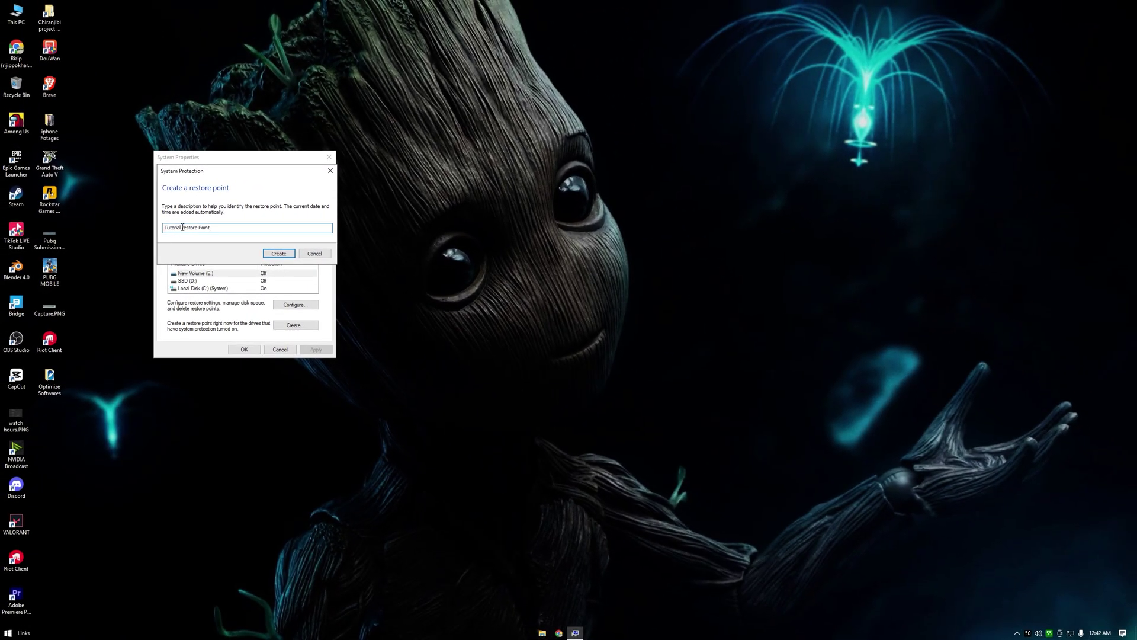
click(279, 253)
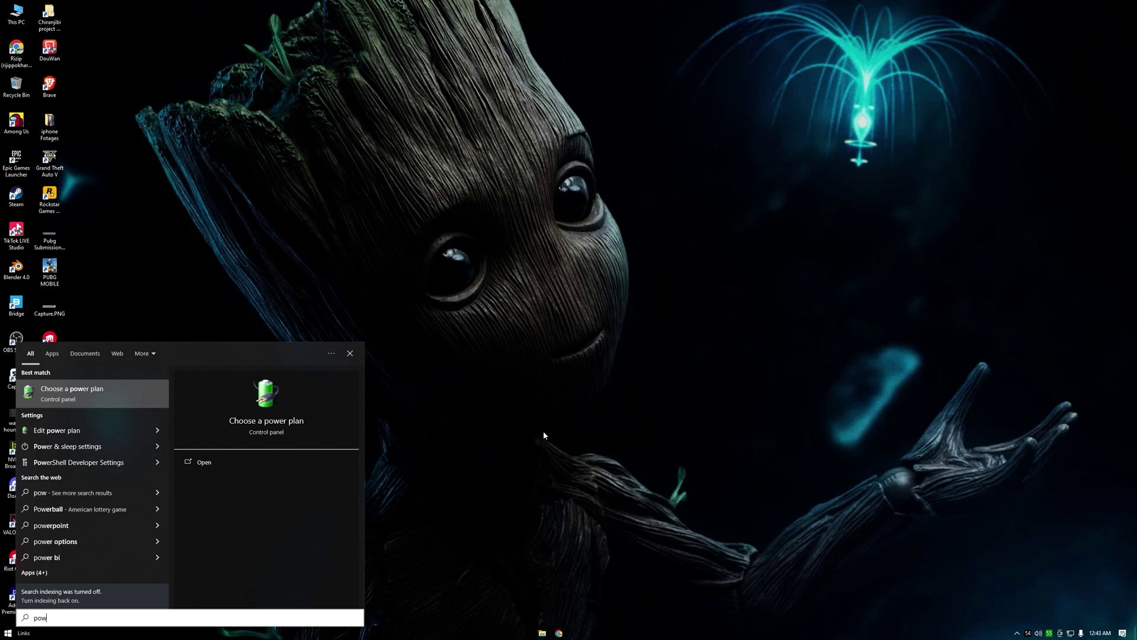
text(er)
click(52, 432)
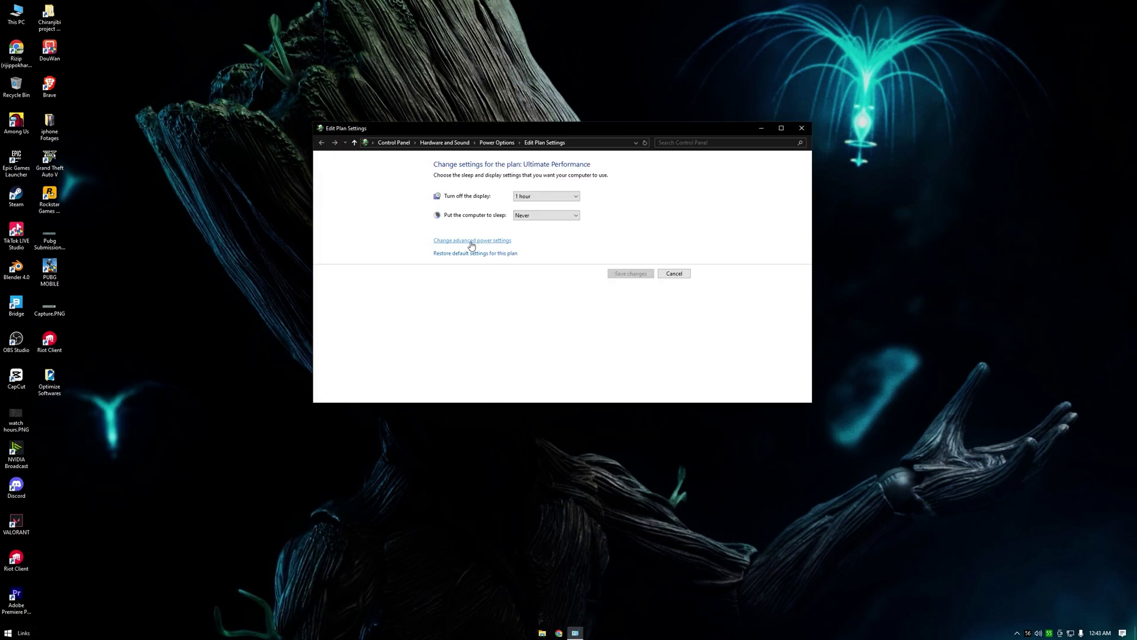
click(492, 241)
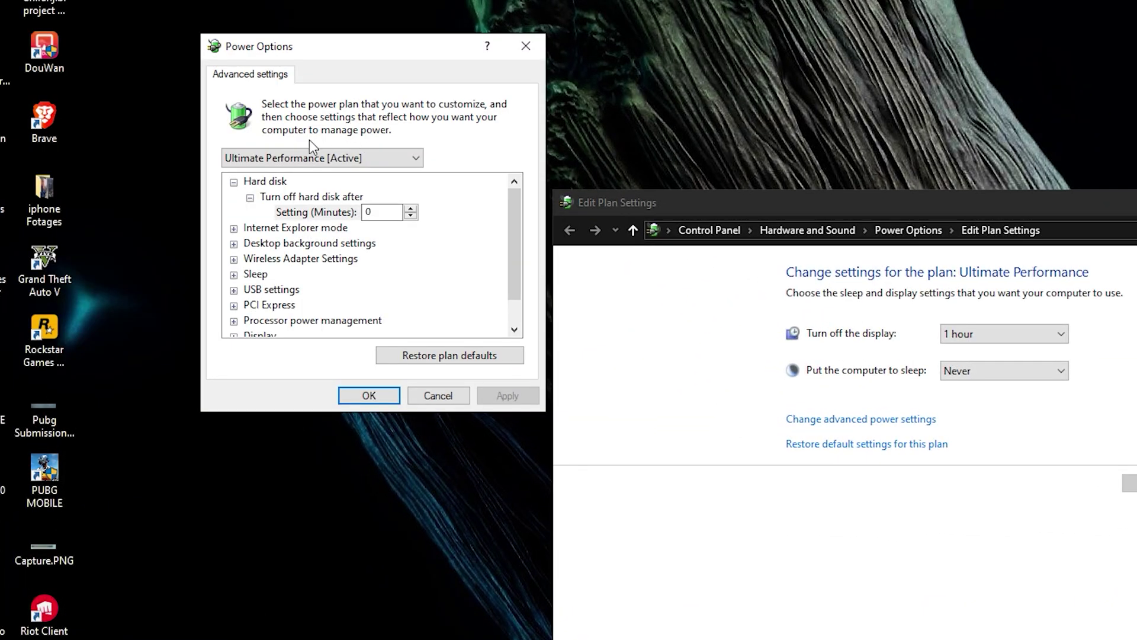
click(288, 155)
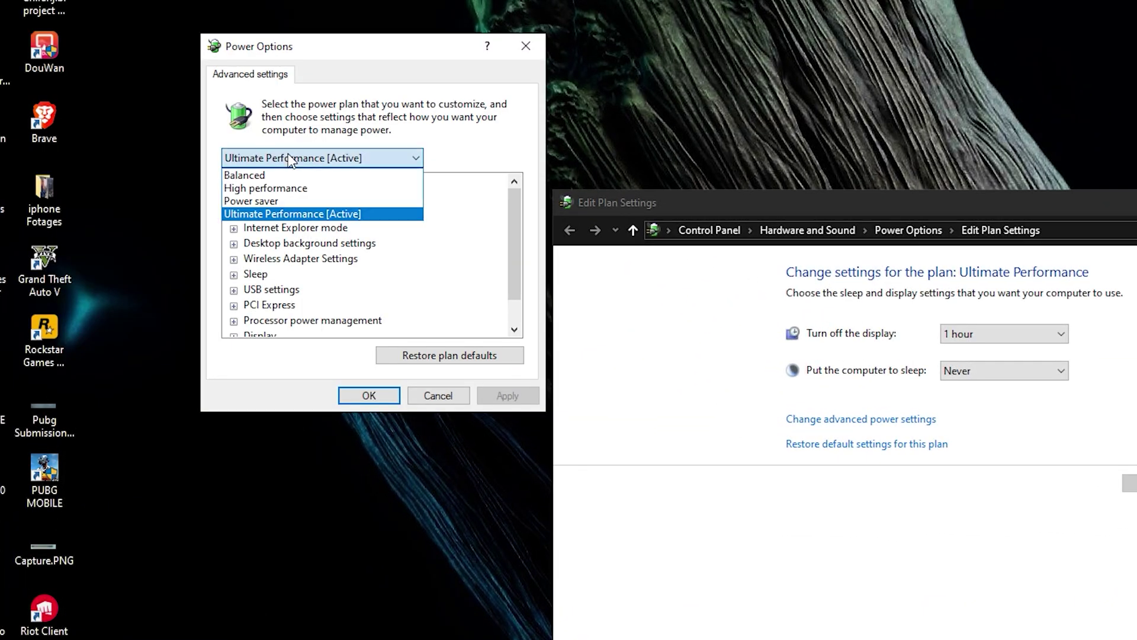
click(256, 214)
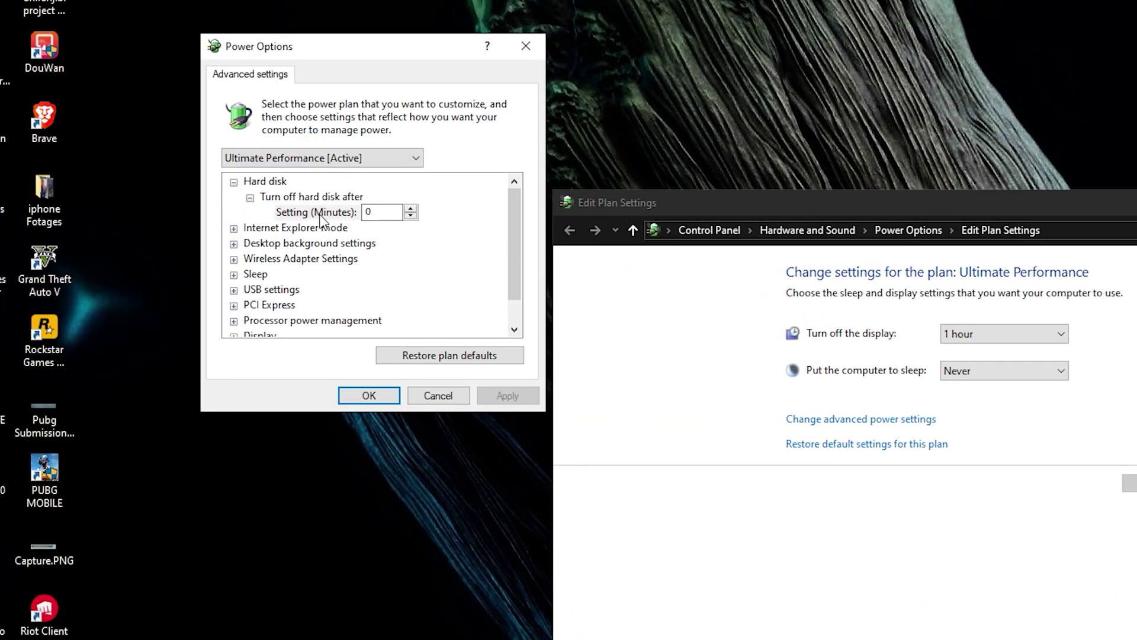
click(438, 396)
click(672, 271)
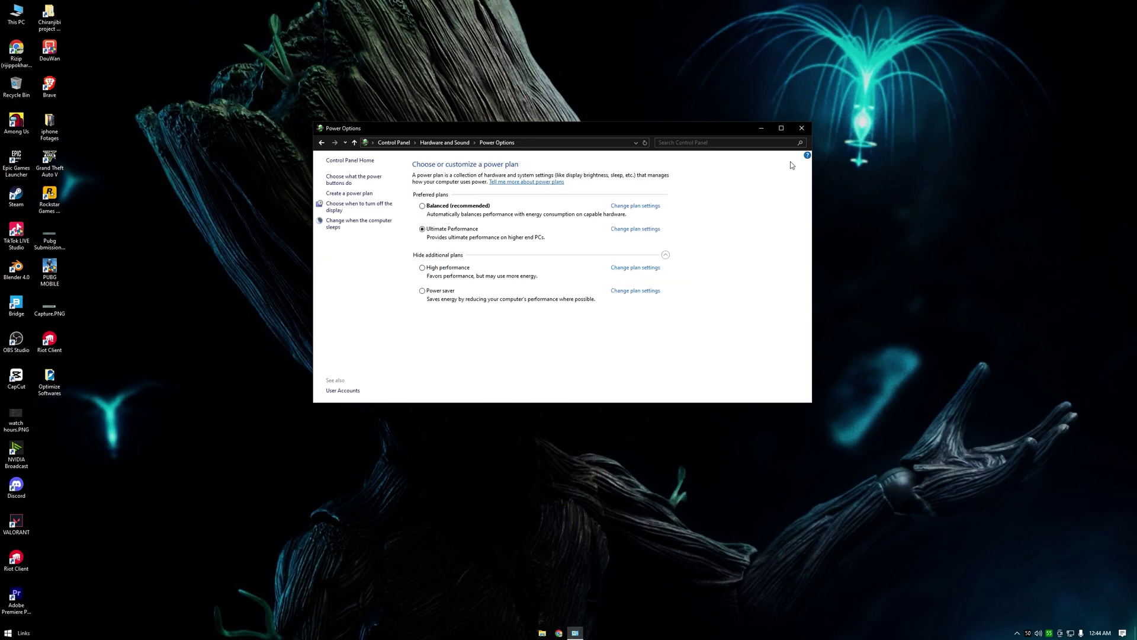
Close the power options and look over the Game Mode settings page.
click(802, 129)
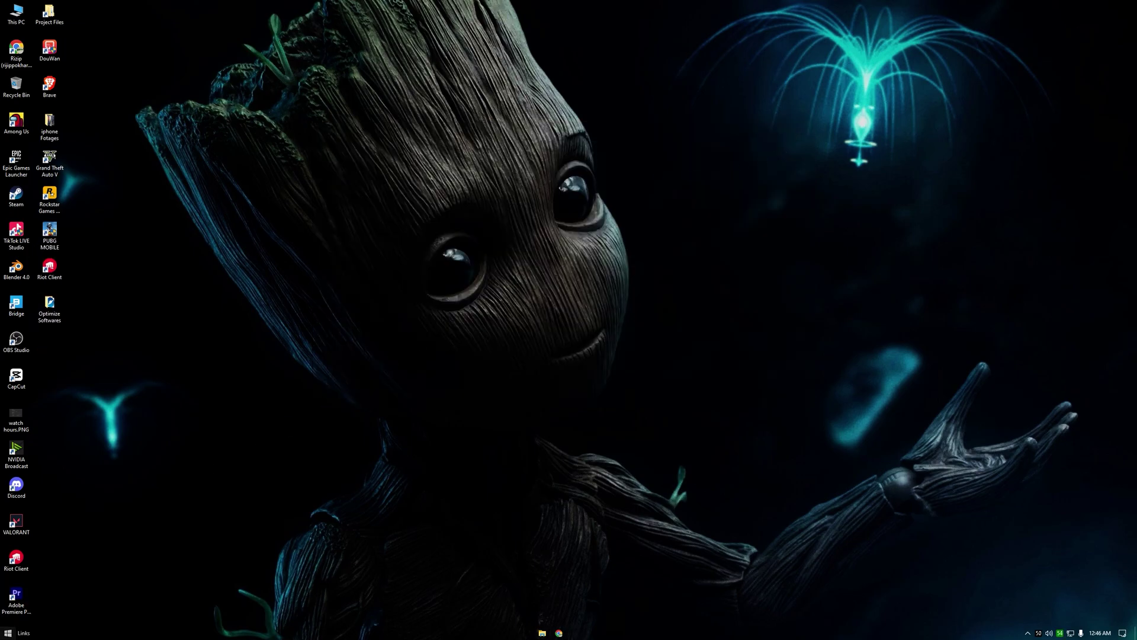
key(super)
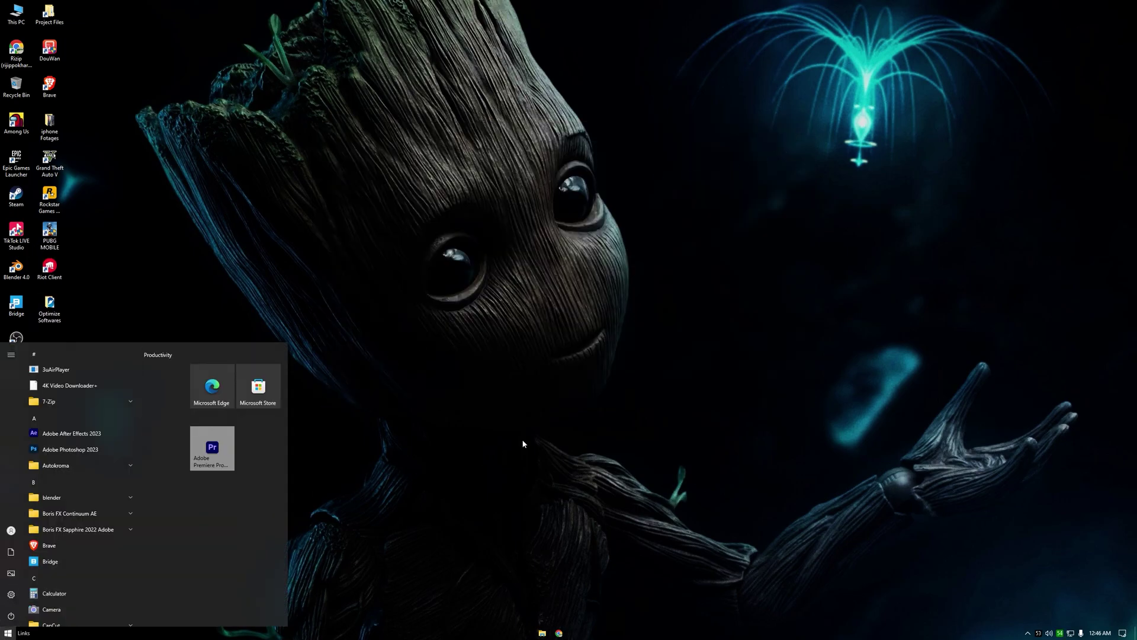
text(game )
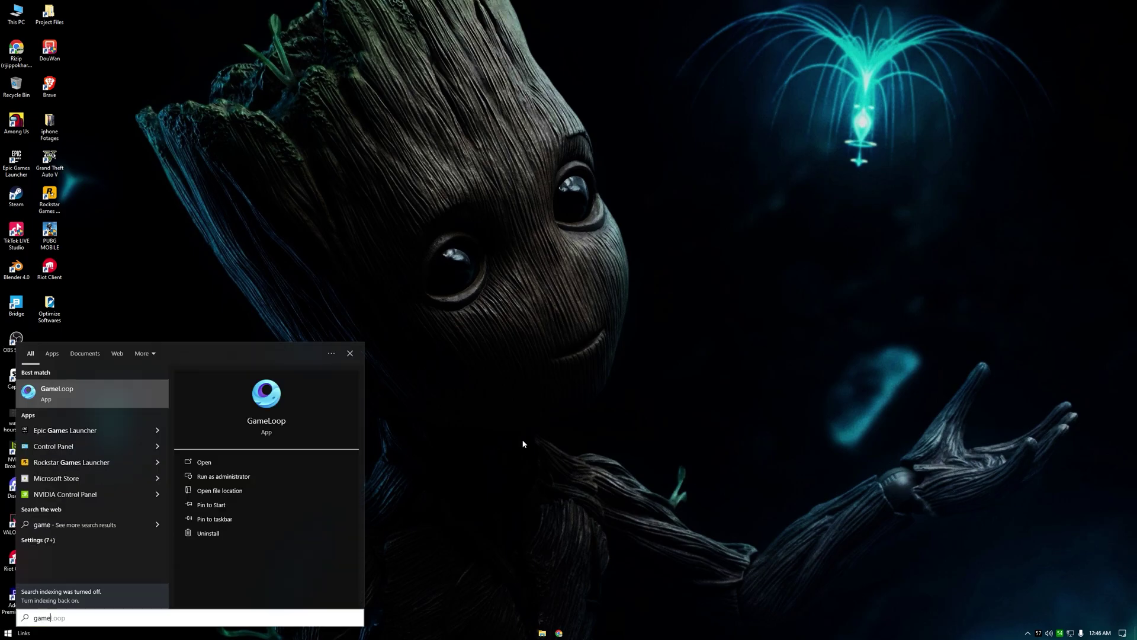
text(m)
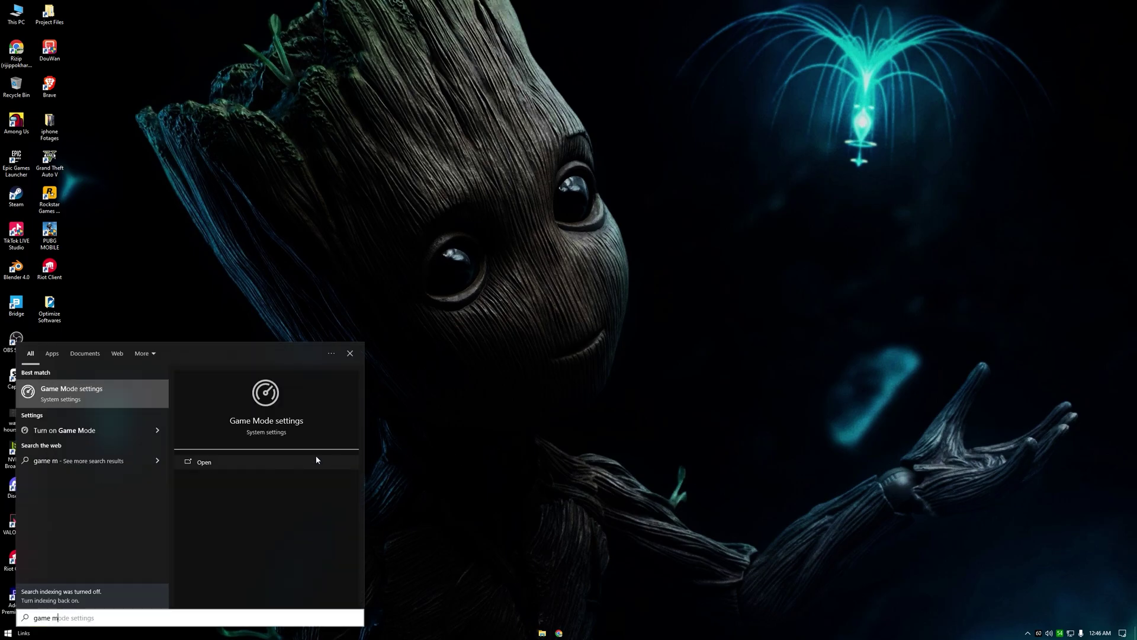
click(85, 395)
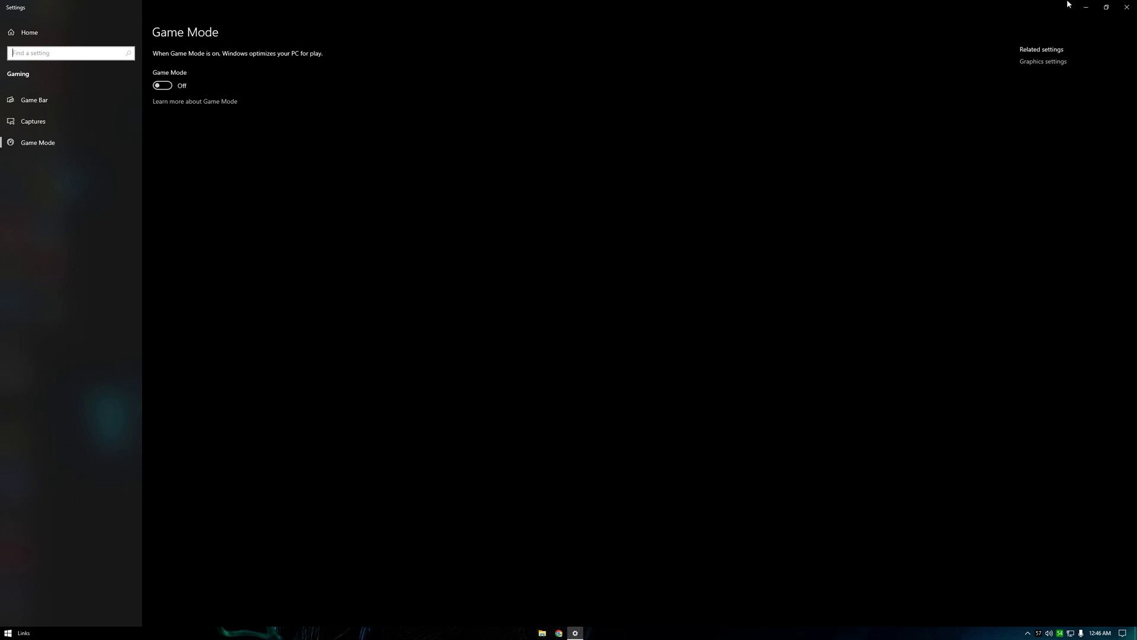
click(1127, 7)
In Graphics settings, bring up GameLoop's graphics performance preference options.
key(super)
text(gra)
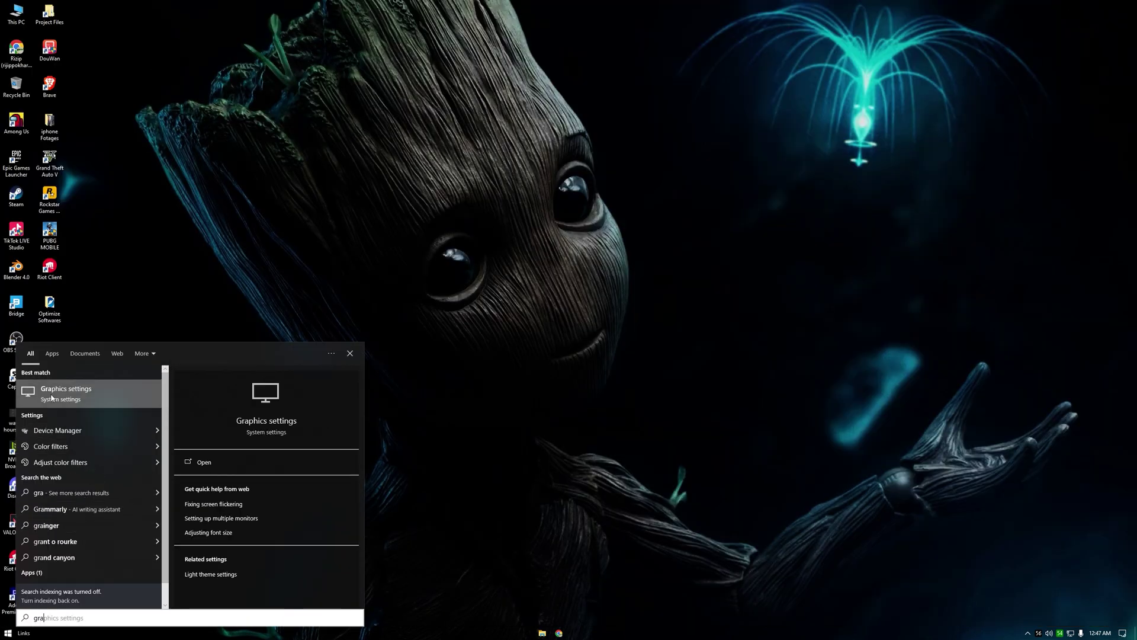
click(52, 393)
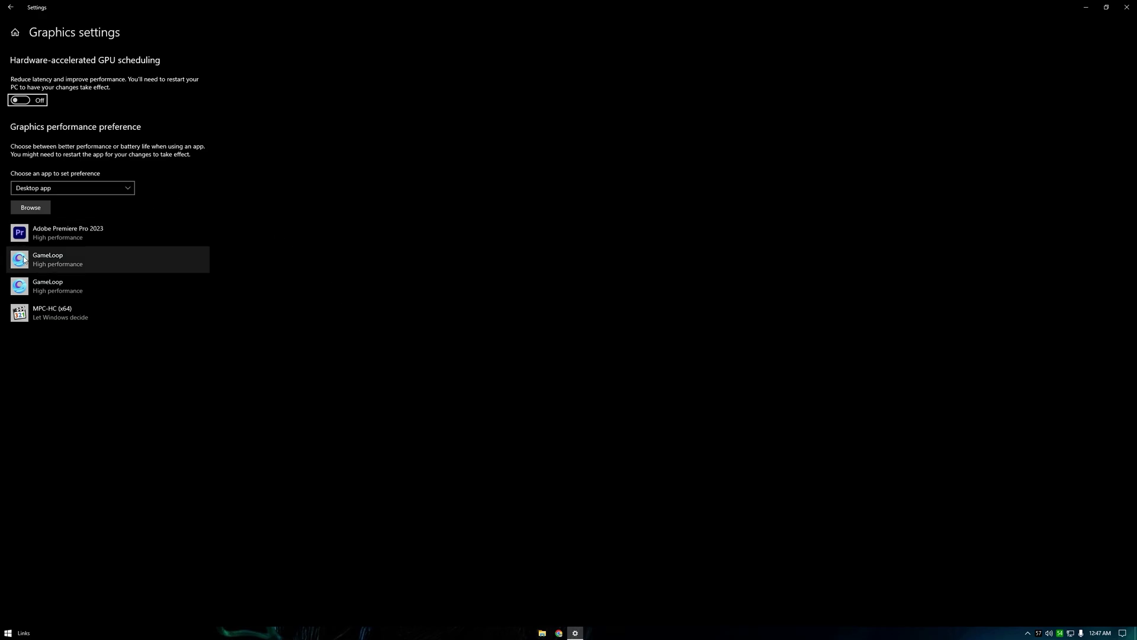
click(56, 259)
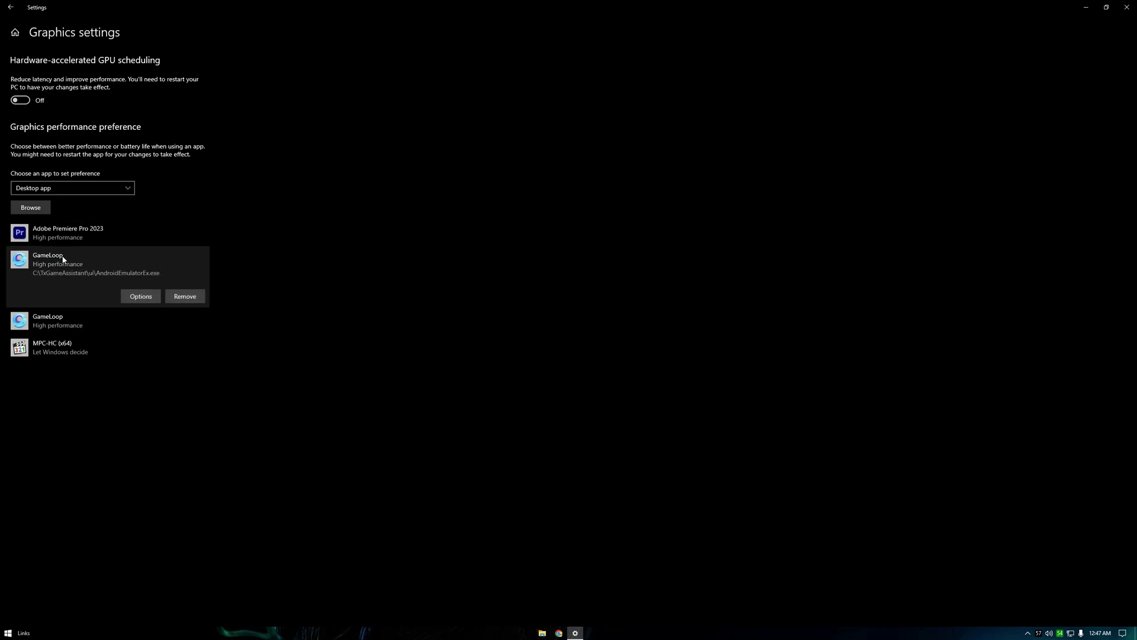
click(52, 233)
click(88, 296)
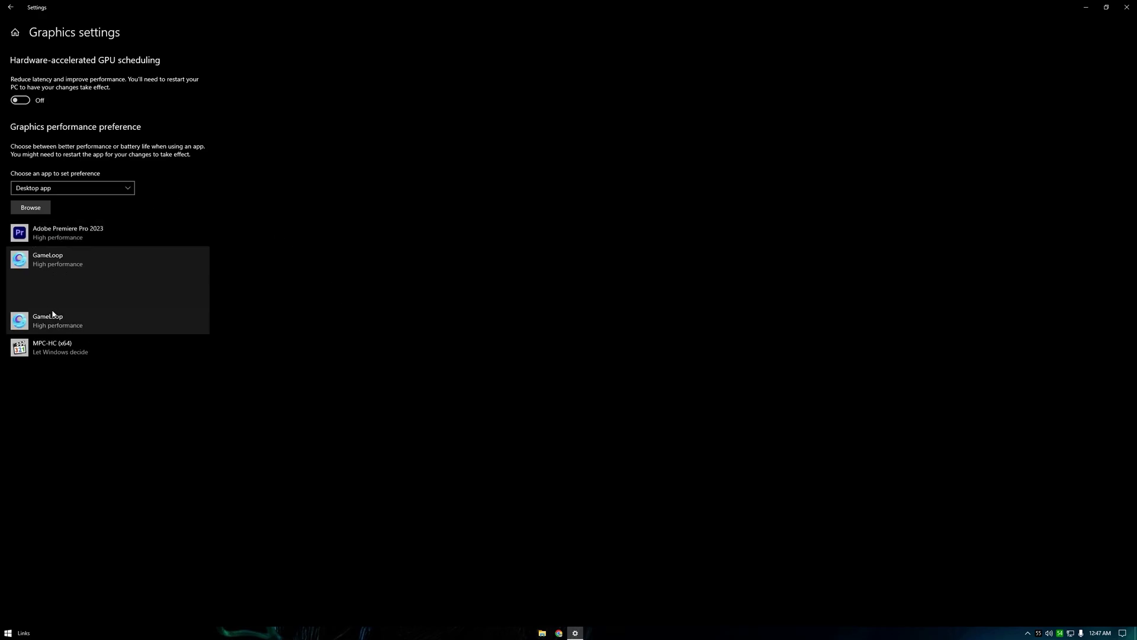
click(140, 301)
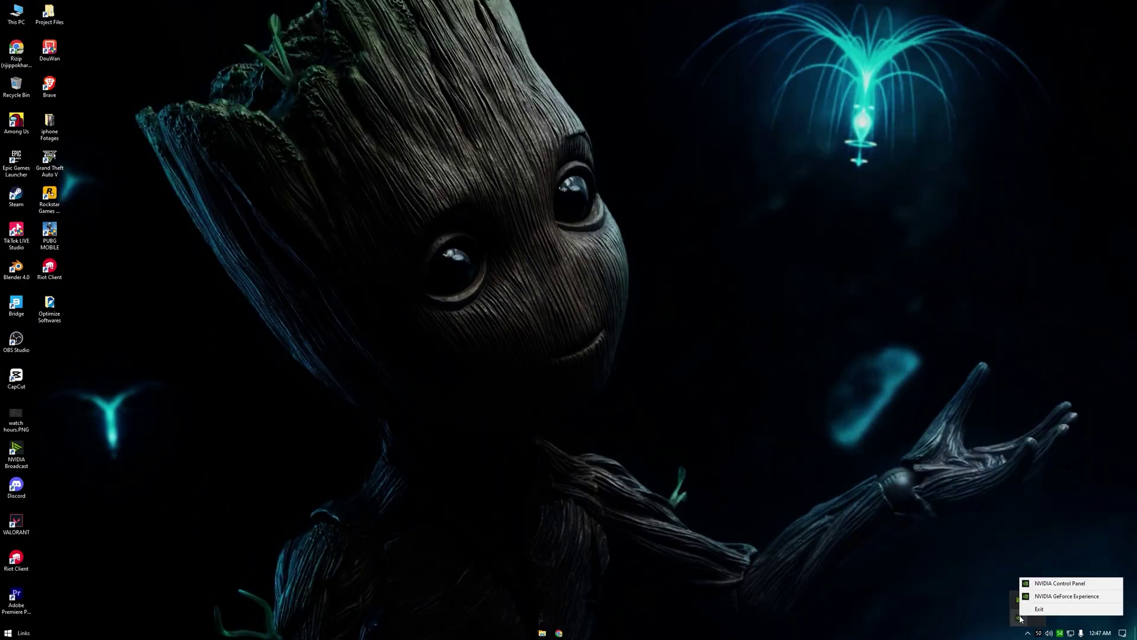
Set CUDA to all GPUs, Low Latency Mode to Ultra, GDI compatibility to Prefer performance.
click(1044, 585)
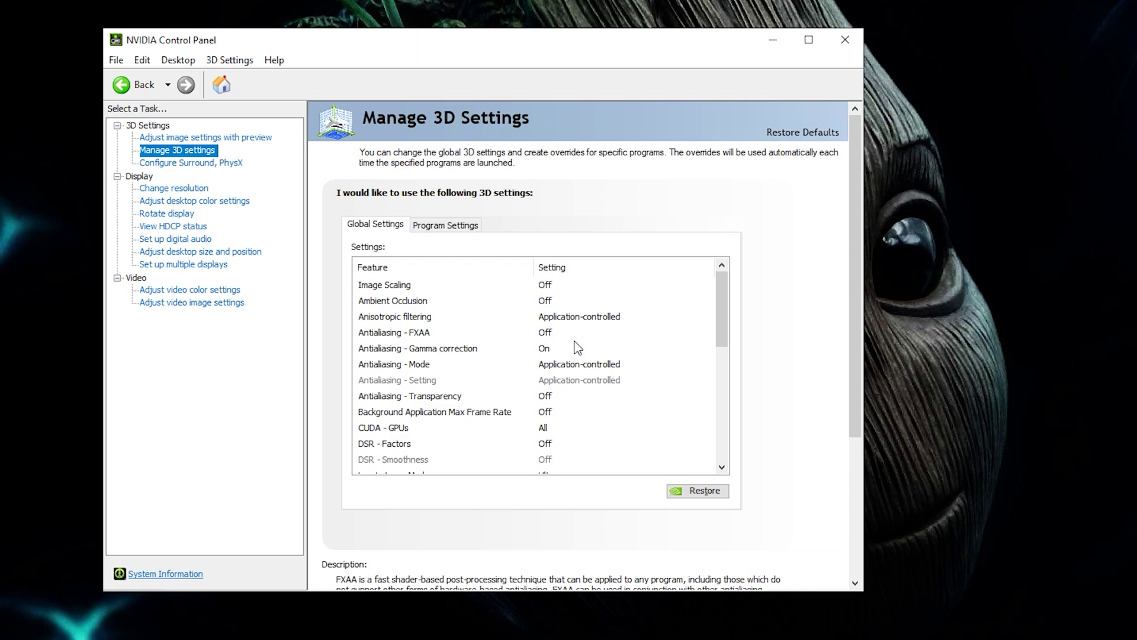
scroll(721, 329, down, 1)
click(415, 363)
click(707, 363)
click(762, 473)
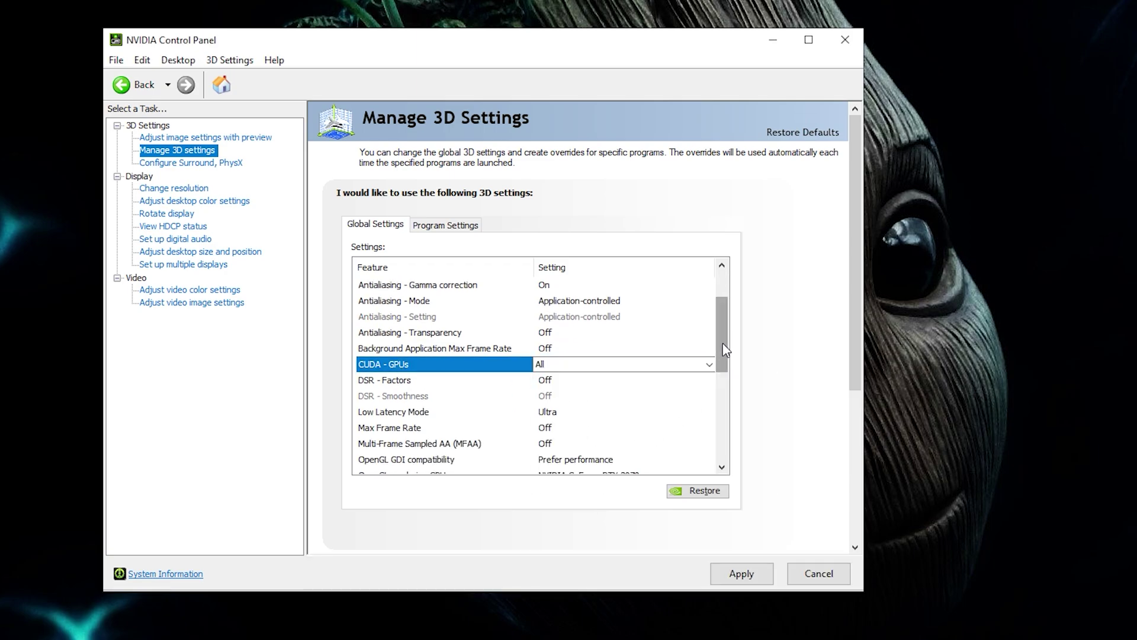
scroll(388, 370, down, 1)
click(388, 371)
click(491, 379)
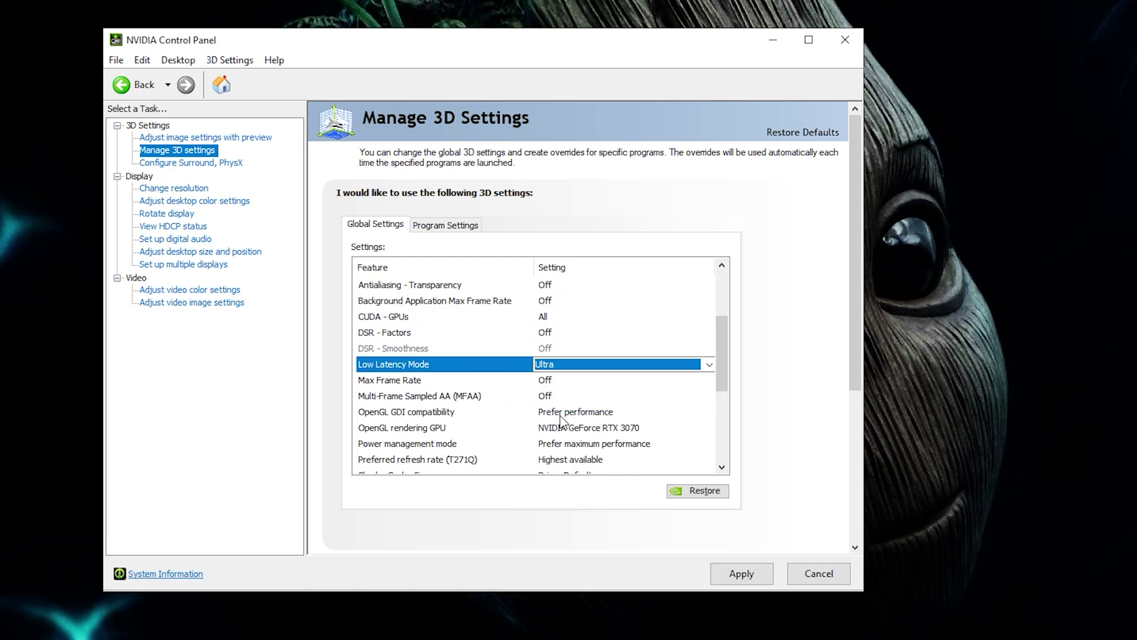
click(562, 412)
click(587, 442)
Use RTX 3070 for OpenGL, highest refresh rate, and High performance texture quality.
scroll(631, 409, down, 1)
click(632, 382)
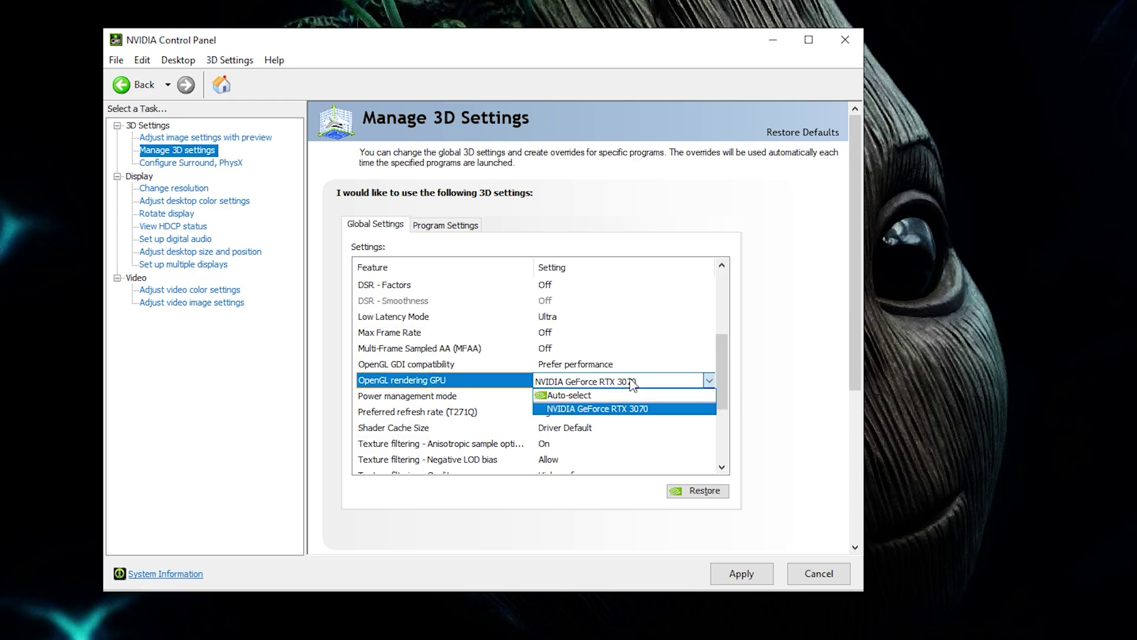
click(633, 409)
scroll(720, 375, down, 1)
click(593, 348)
scroll(595, 348, down, 1)
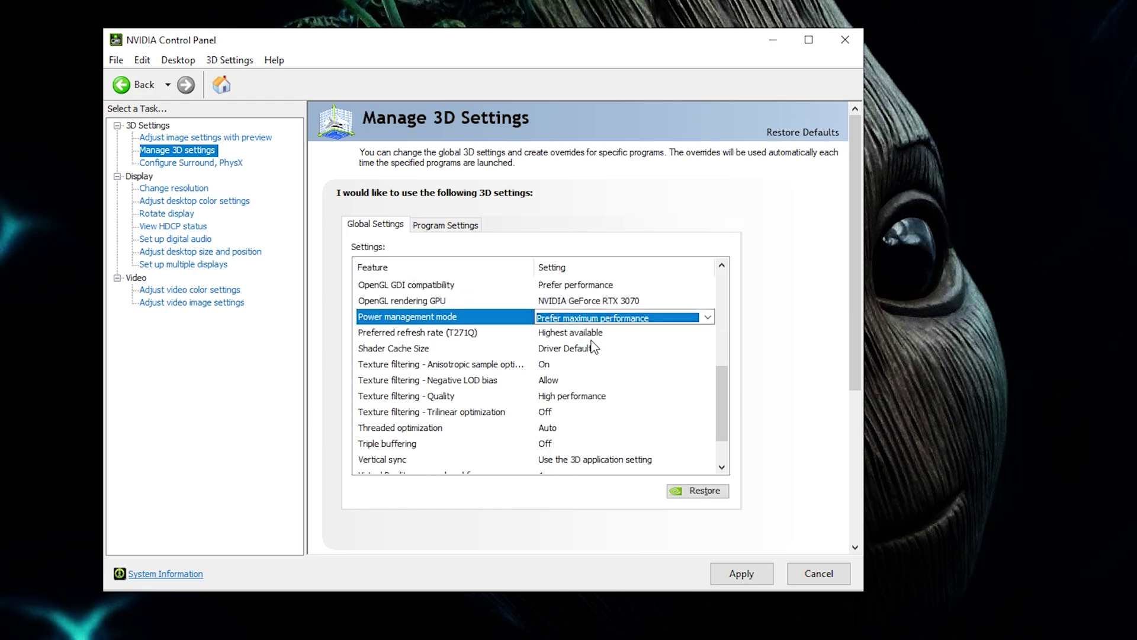
click(572, 332)
scroll(569, 352, down, 1)
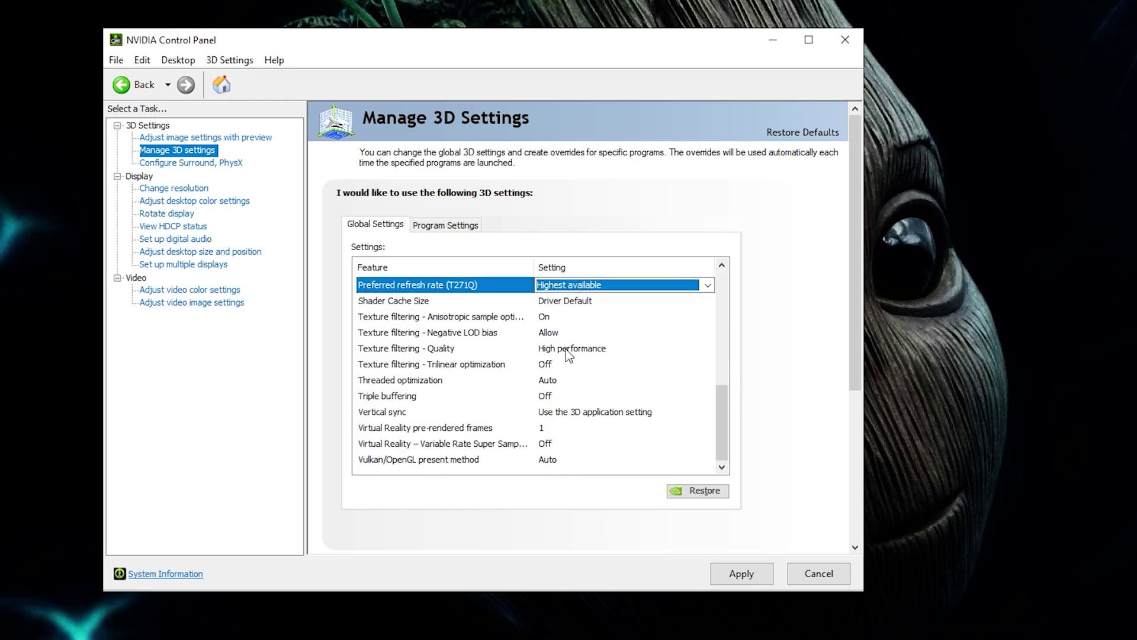
click(566, 349)
click(581, 385)
Add the GameLoop entry as a custom program in Program Settings.
drag(721, 421, 722, 308)
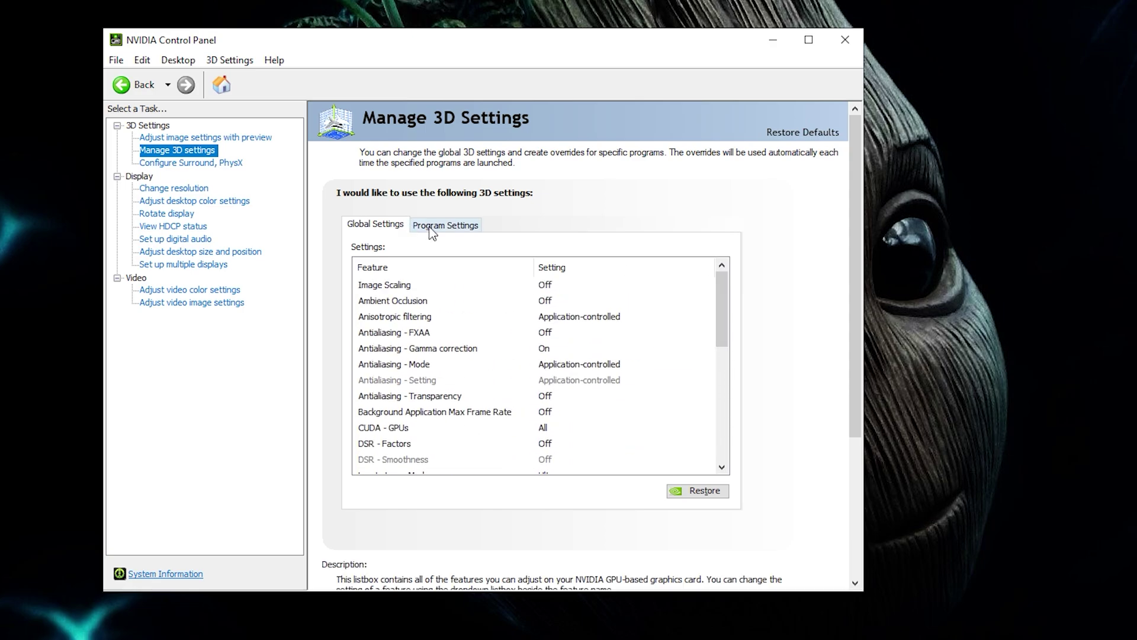
click(446, 225)
click(462, 261)
click(553, 262)
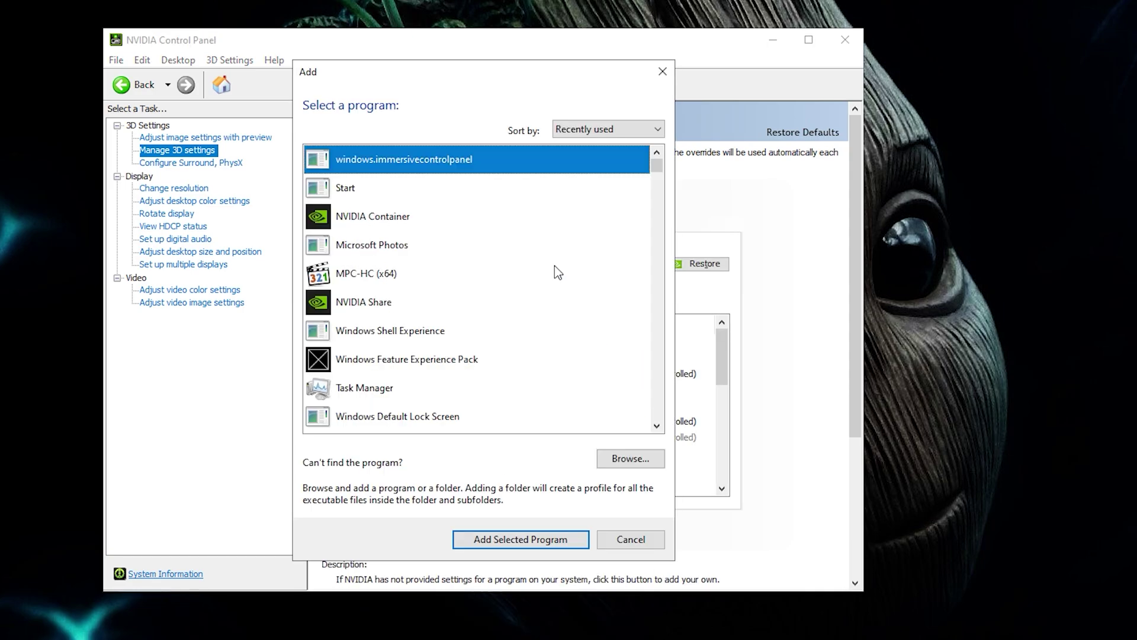
scroll(430, 373, down, 2)
scroll(426, 379, down, 2)
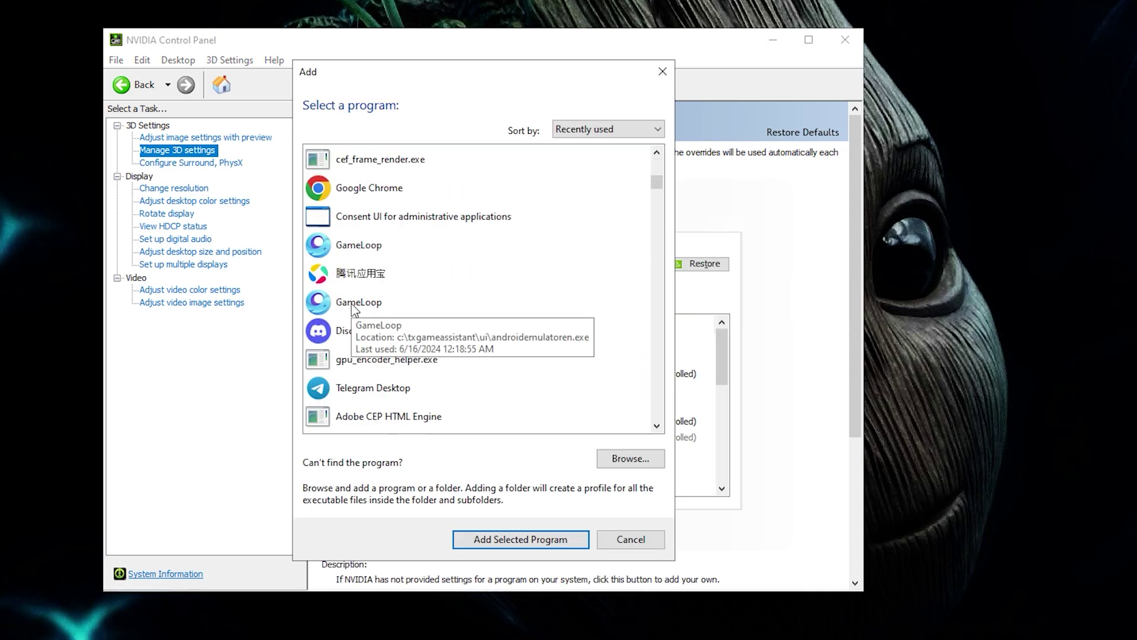
click(351, 303)
click(554, 539)
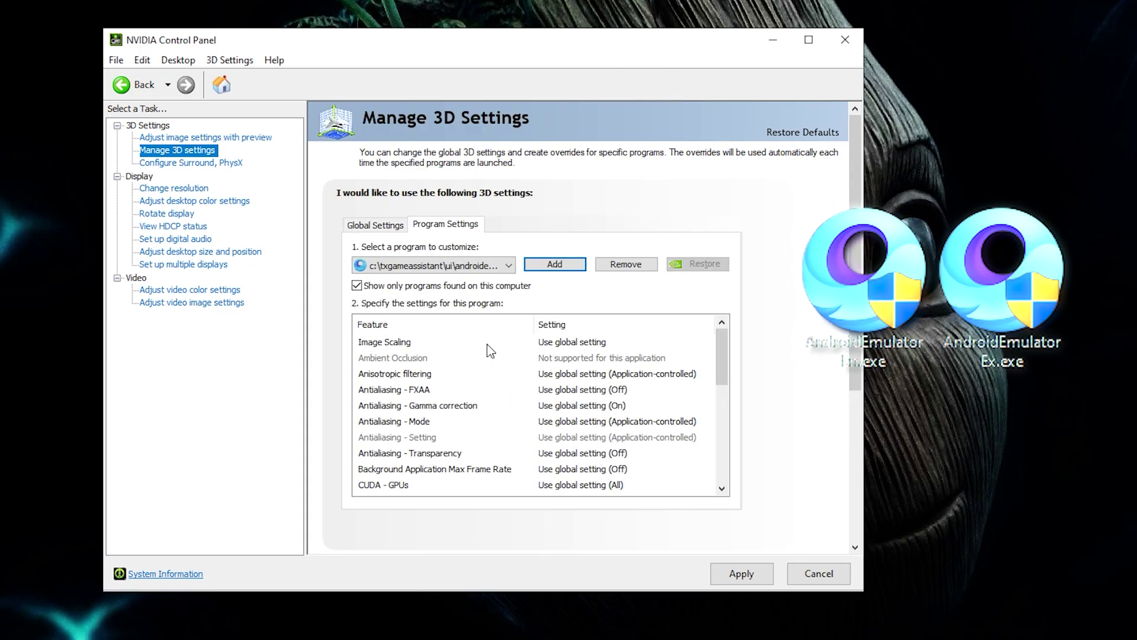
Set GameLoop's GDI compatibility to Prefer performance and power to maximum performance.
click(442, 266)
drag(724, 357, 726, 401)
click(652, 421)
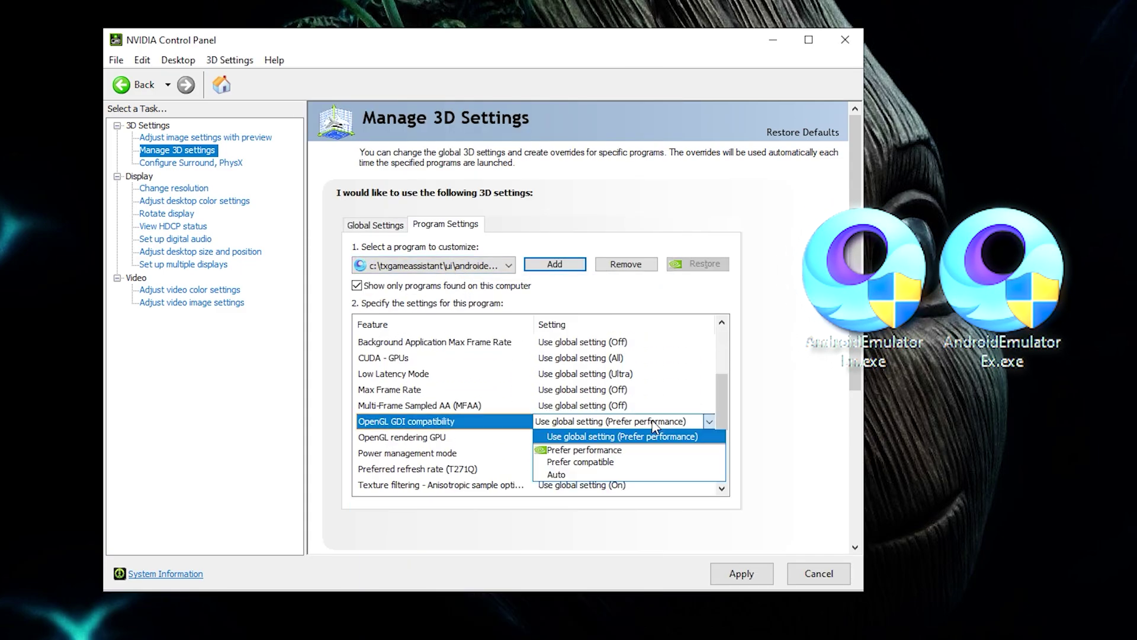
click(587, 451)
drag(727, 396, 732, 437)
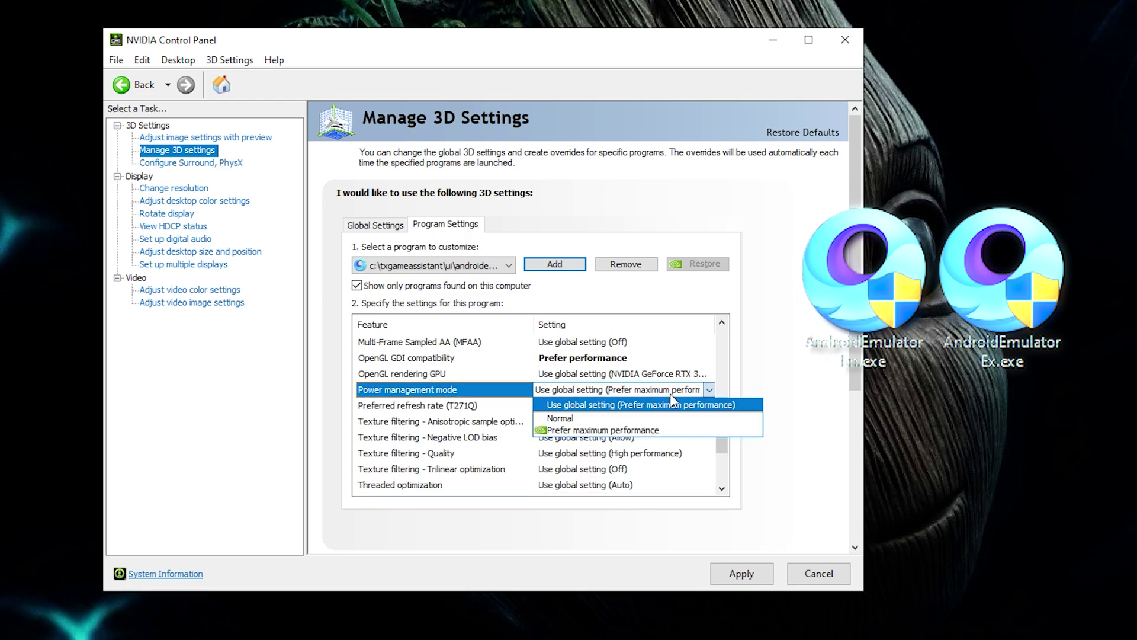
click(602, 429)
scroll(533, 414, down, 1)
scroll(533, 414, up, 2)
scroll(504, 385, down, 3)
Add the GameLoop emulator as another custom program.
click(456, 265)
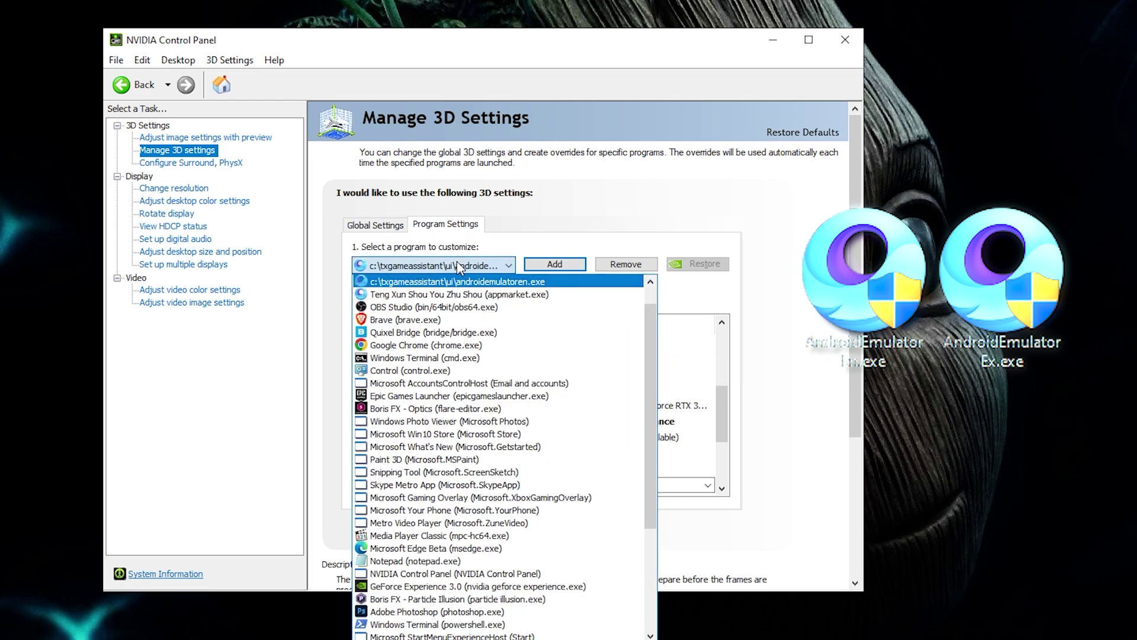
click(554, 263)
scroll(357, 178, down, 3)
scroll(391, 335, down, 3)
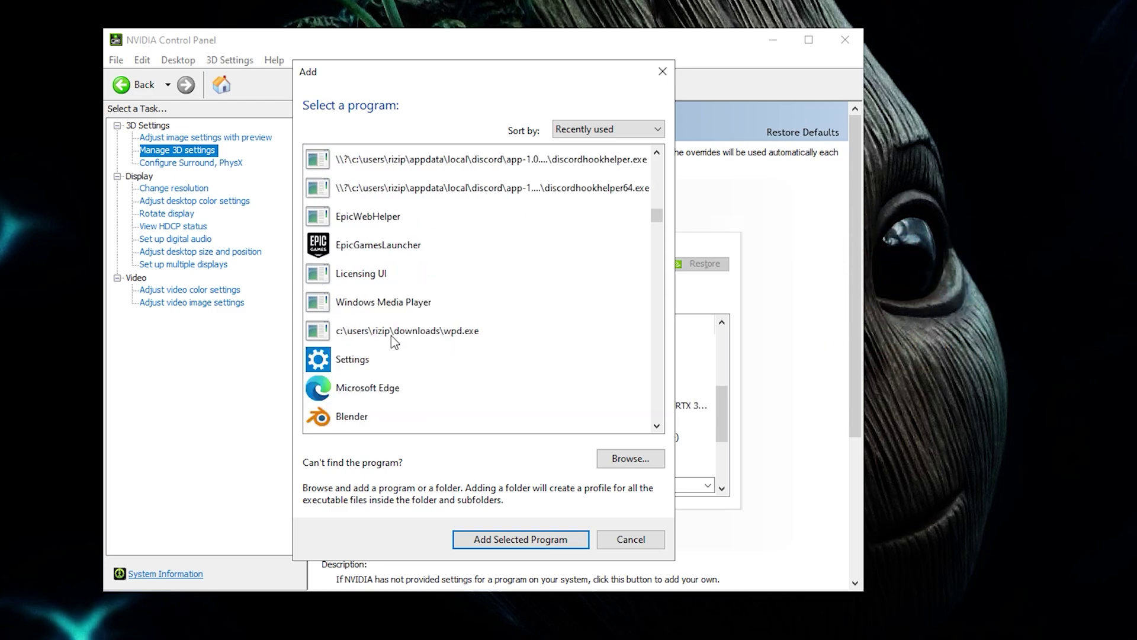
scroll(391, 335, down, 5)
scroll(374, 249, down, 5)
click(367, 219)
click(492, 539)
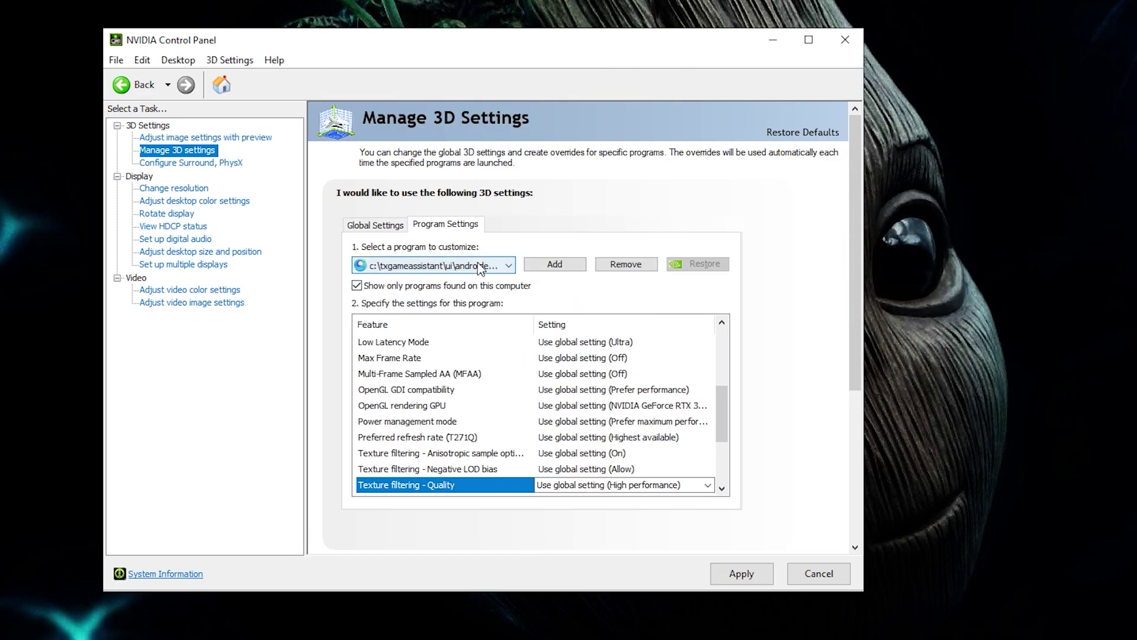
Set the emulator's power management mode to Prefer maximum performance and review texture filtering quality.
click(622, 389)
click(592, 441)
click(622, 403)
click(616, 430)
scroll(603, 438, down, 1)
click(603, 405)
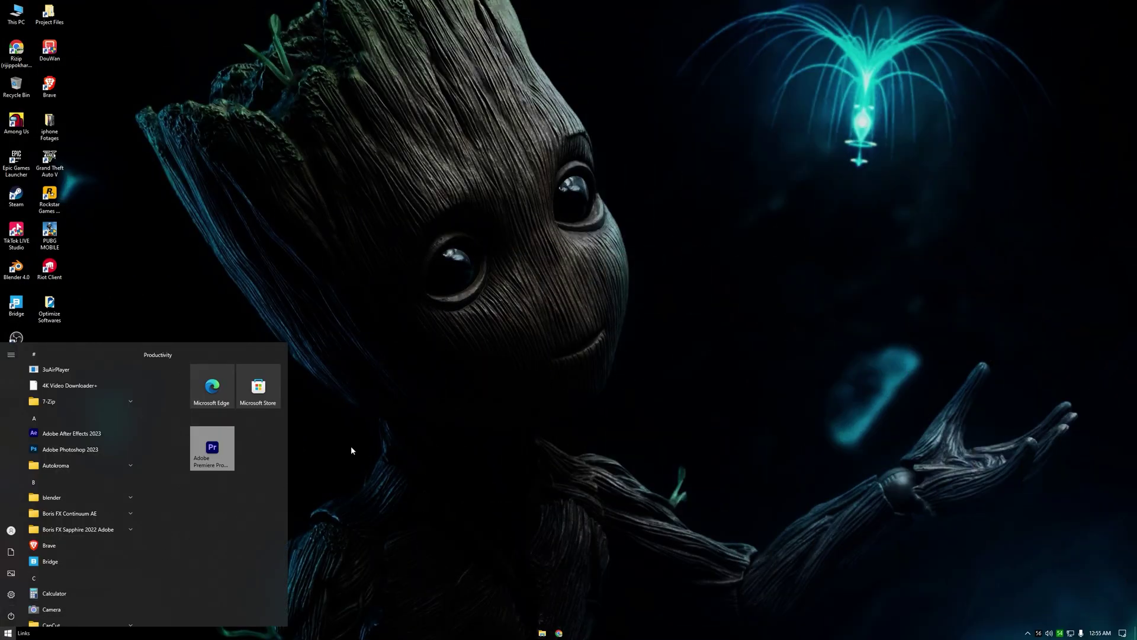
Open System Configuration and accept the Boot advanced options with 16 processors.
text(sys)
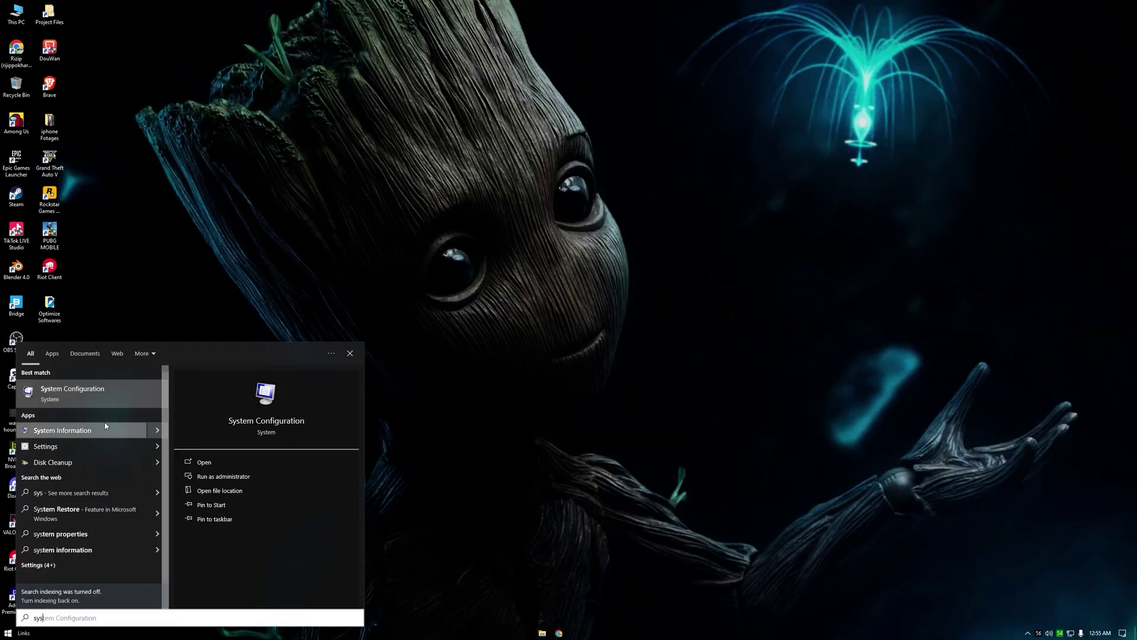
key(Return)
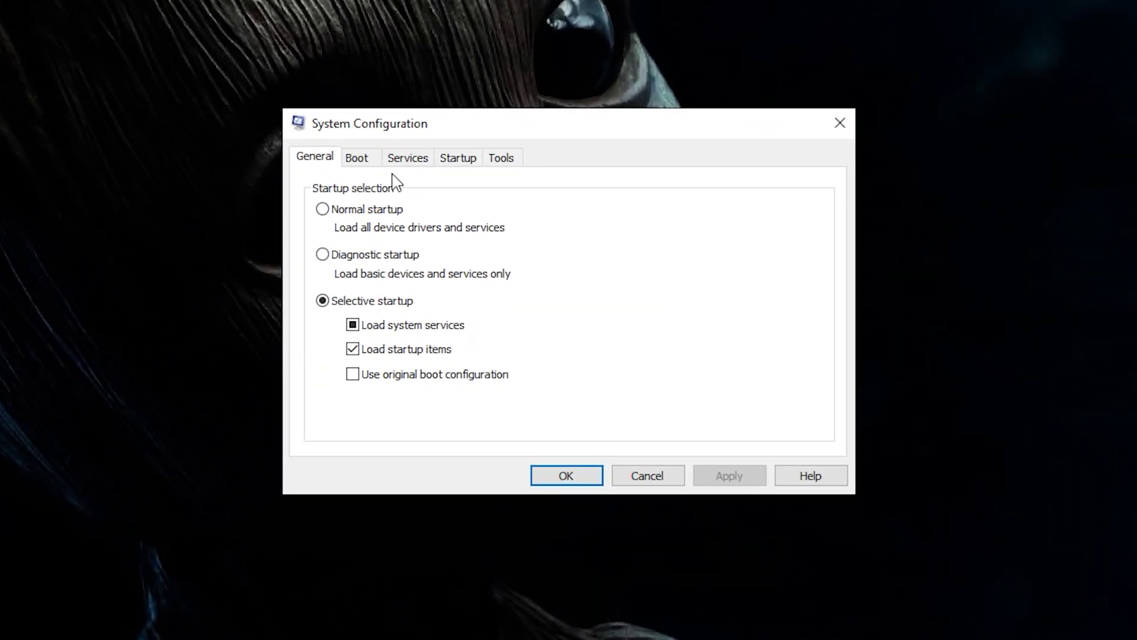
click(357, 160)
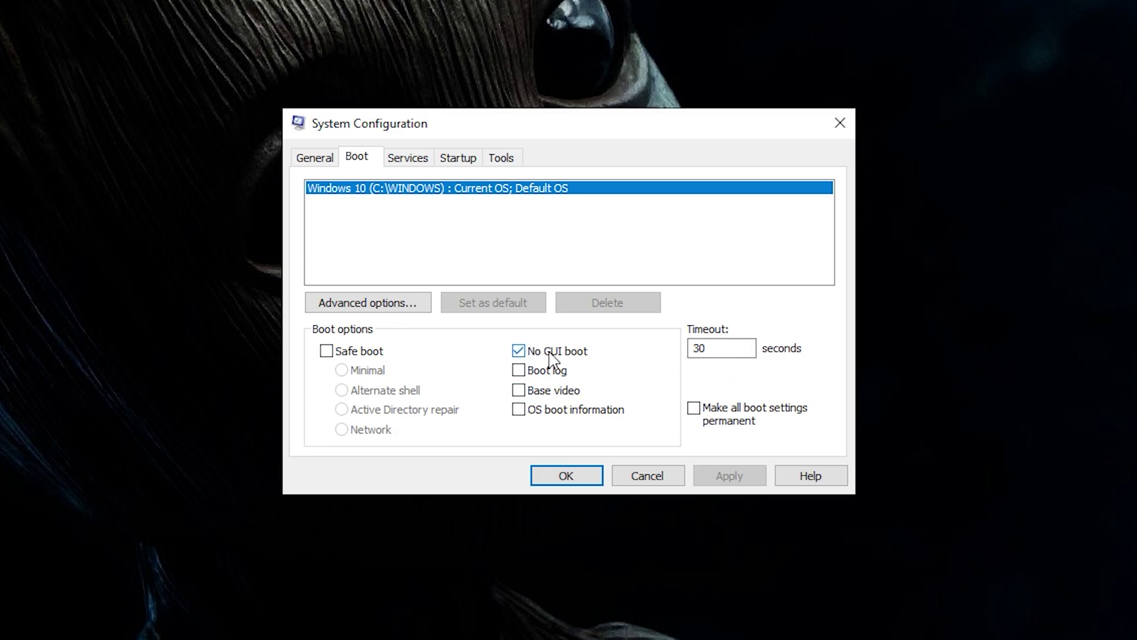
click(344, 305)
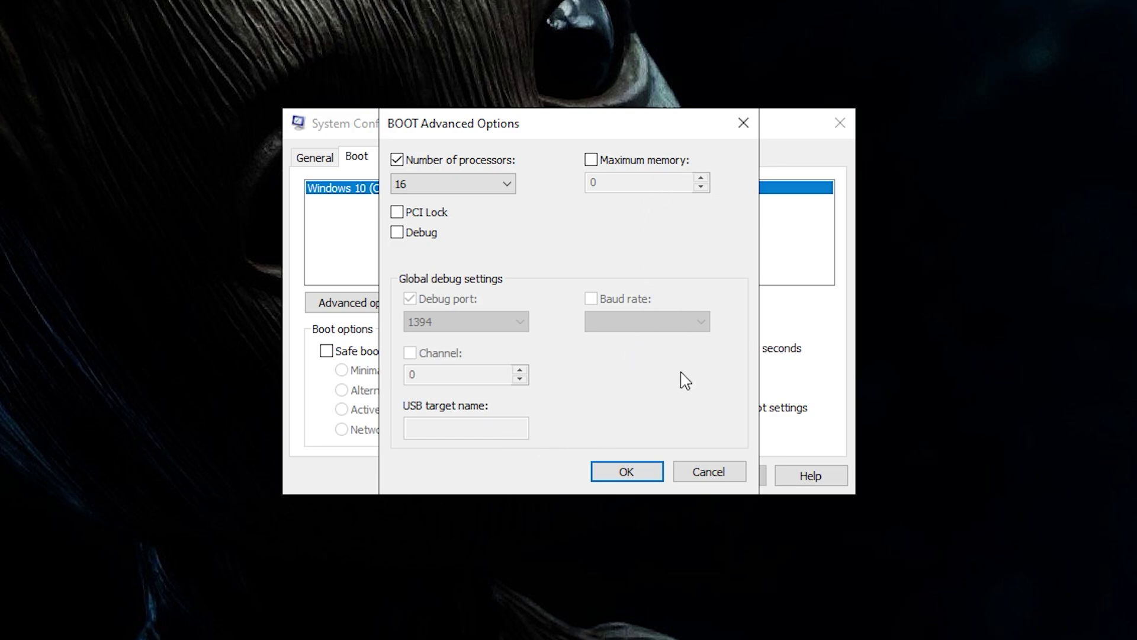
click(646, 472)
Tick Hide all Microsoft services and scroll through the remaining third-party services.
click(418, 158)
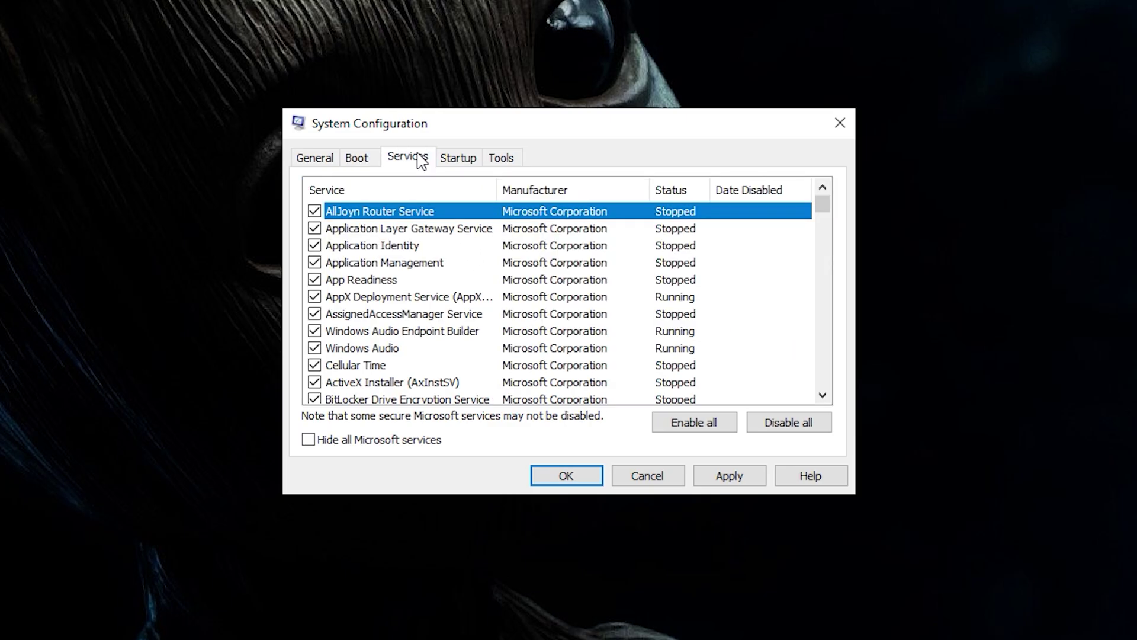
click(364, 439)
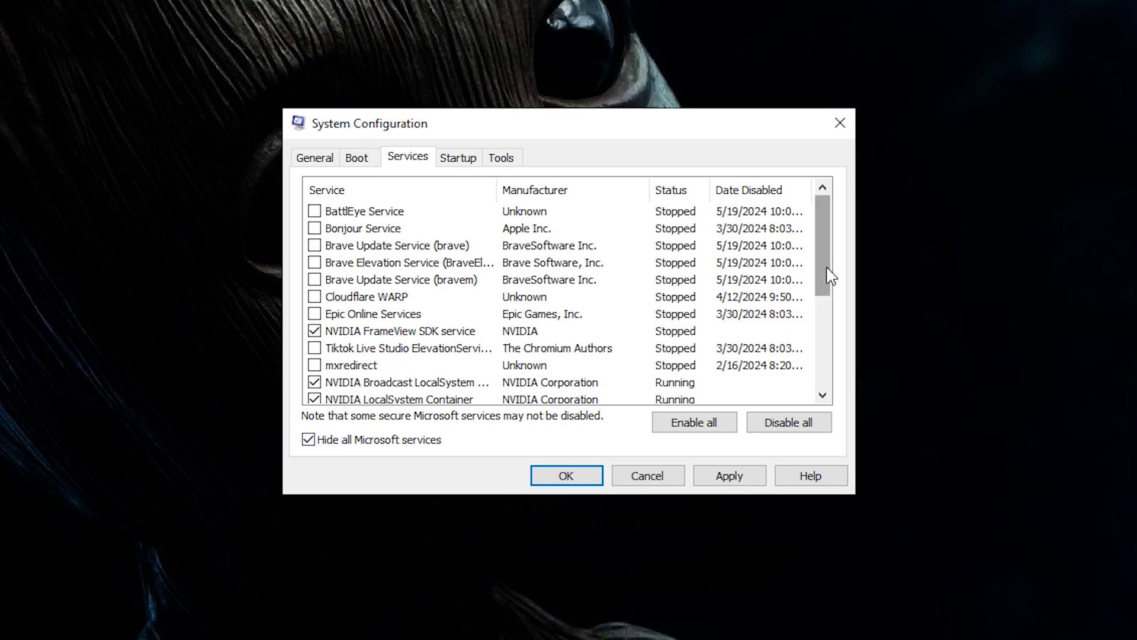
mouse_move(826, 270)
mouse_down()
mouse_move(825, 362)
mouse_move(820, 243)
mouse_up()
Check Task Manager's startup apps are disabled, close it, then exit without restarting.
click(473, 159)
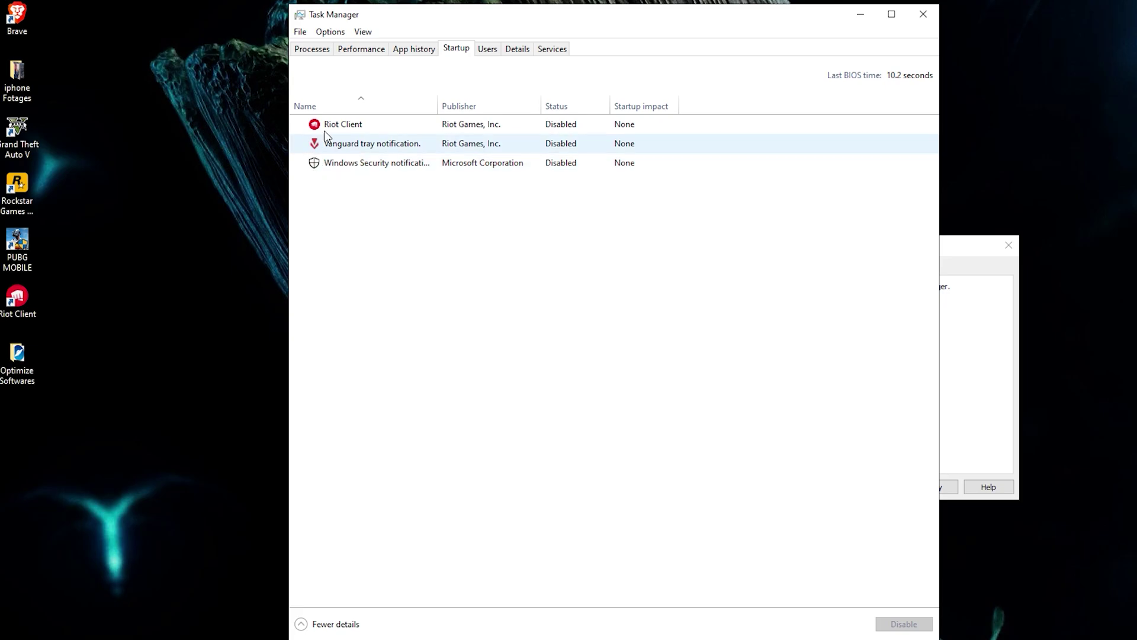
drag(531, 24, 329, 36)
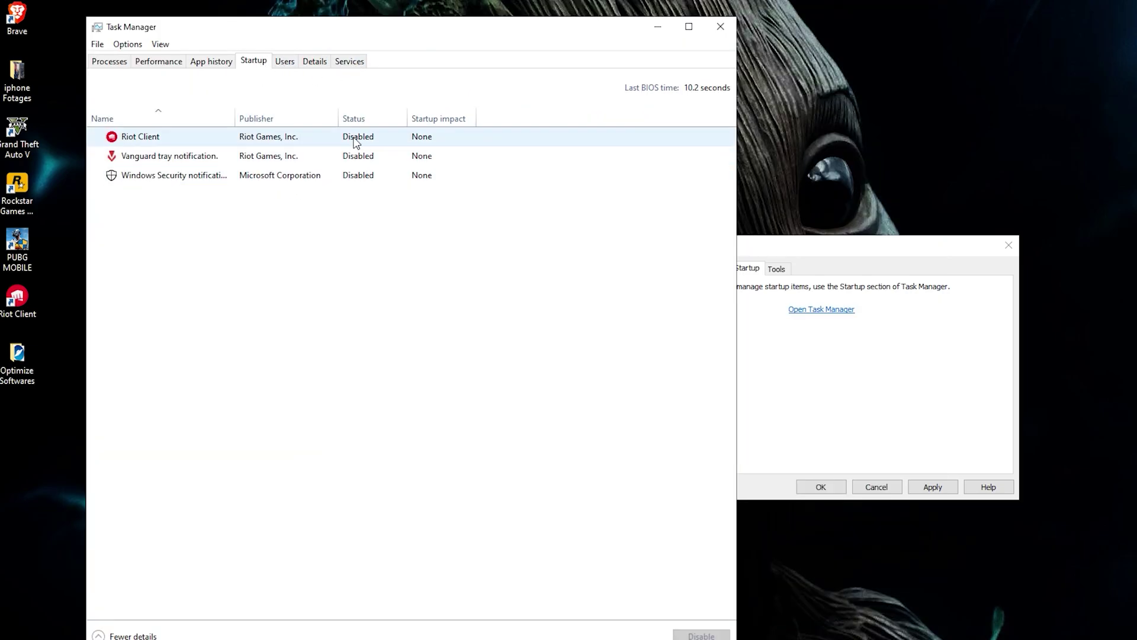
click(720, 26)
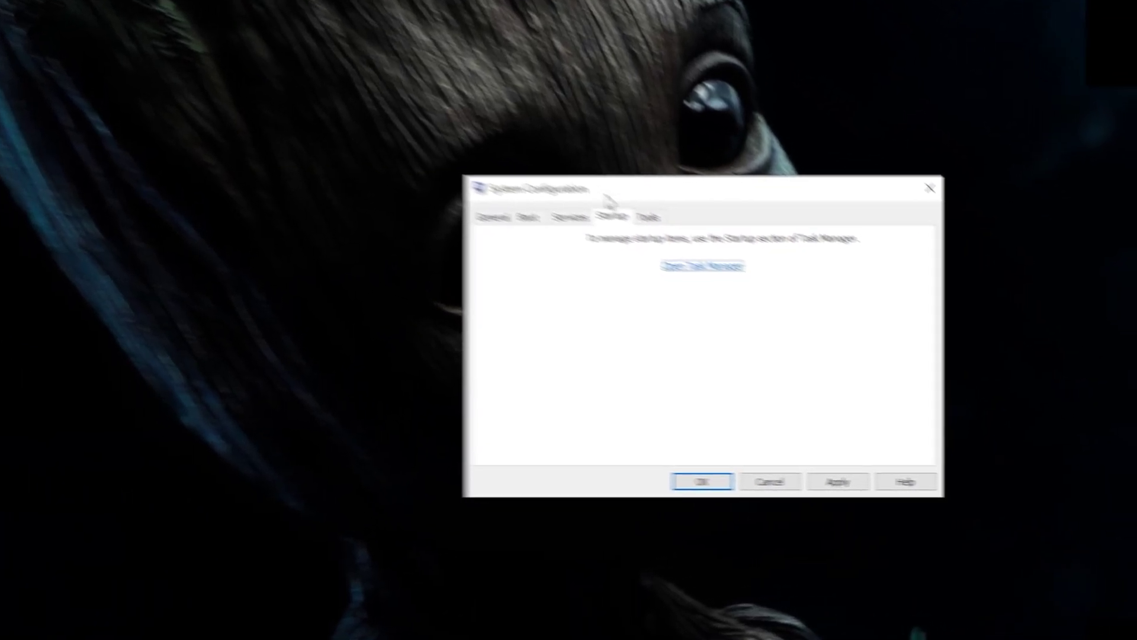
click(649, 217)
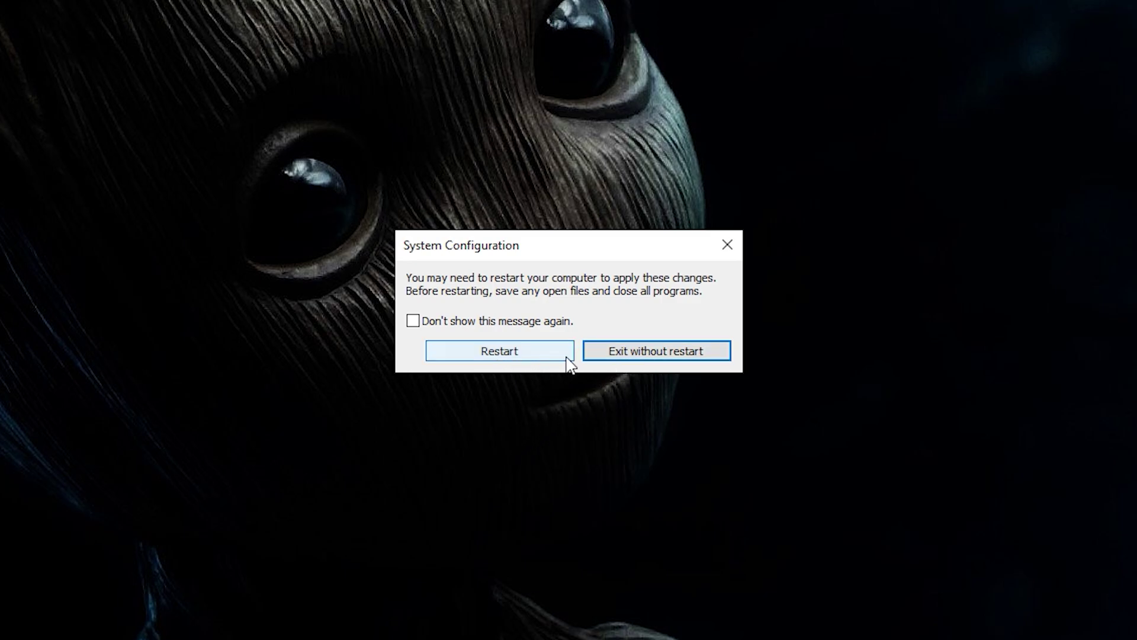
click(646, 357)
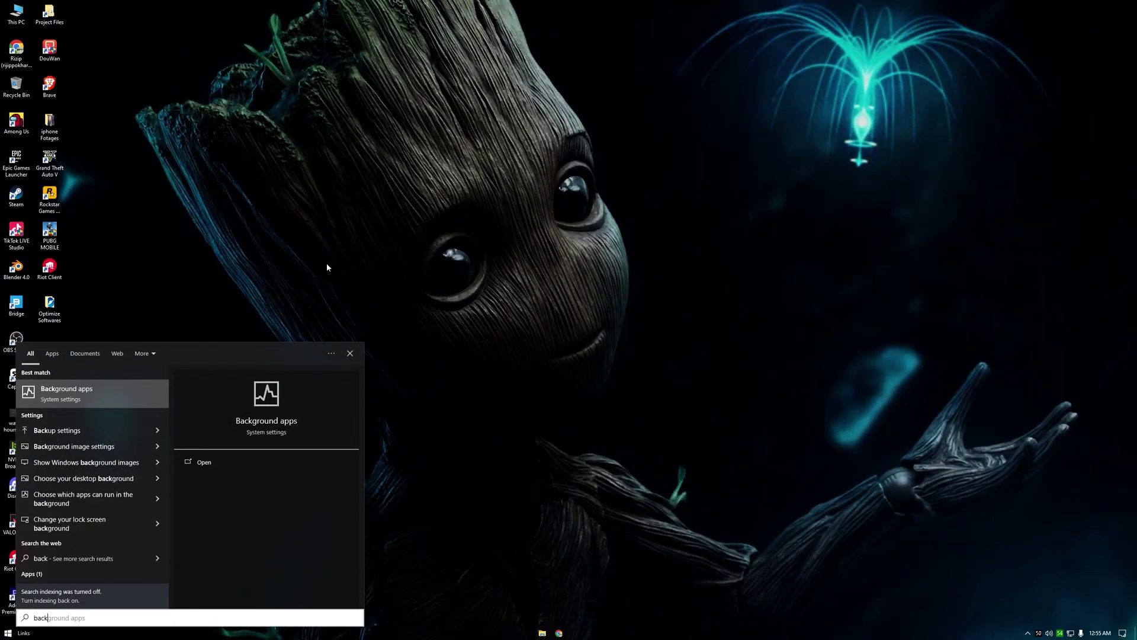
Open the Background apps settings, confirm every app is off, and maximize the window.
click(67, 401)
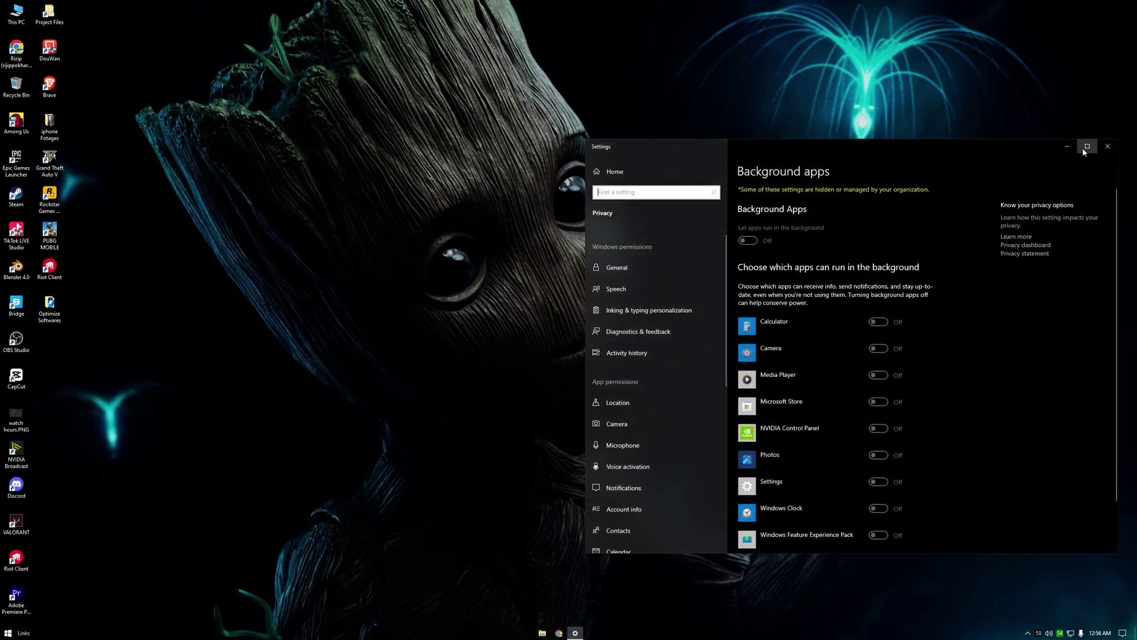
click(1084, 148)
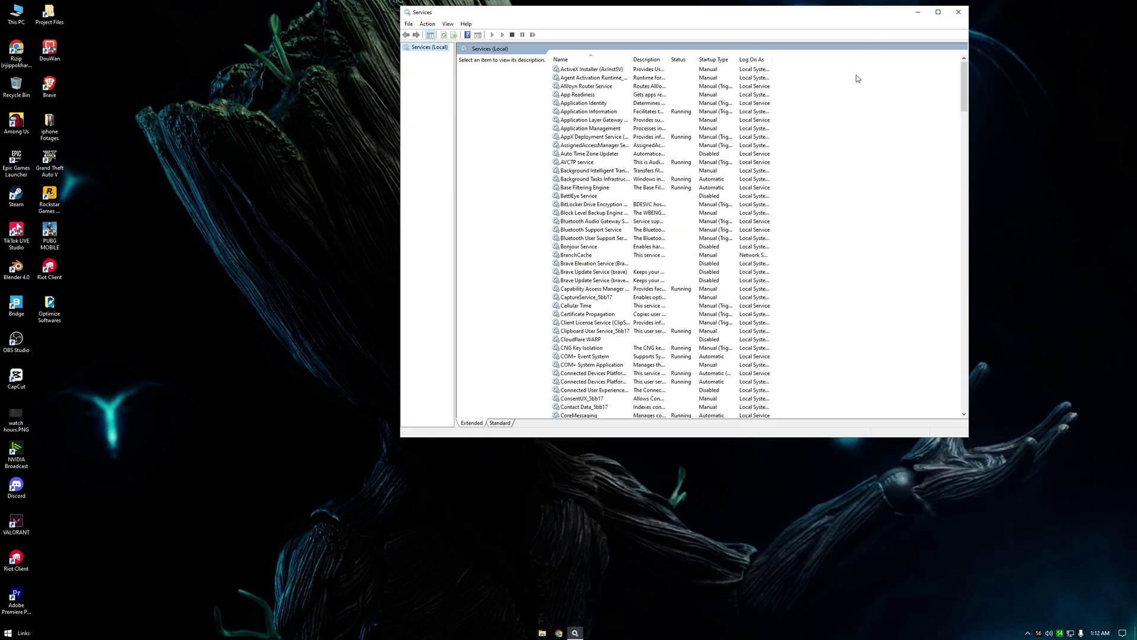
Set the SysMain service's startup type to Disabled.
mouse_move(964, 89)
mouse_down()
mouse_move(966, 323)
mouse_move(966, 314)
mouse_up()
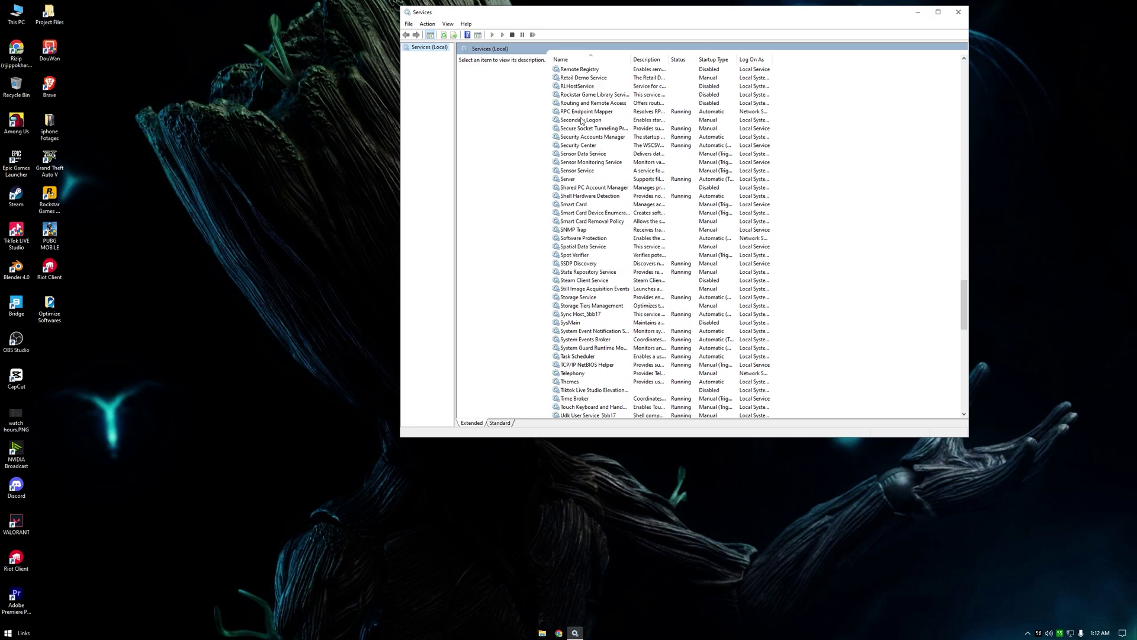
click(573, 323)
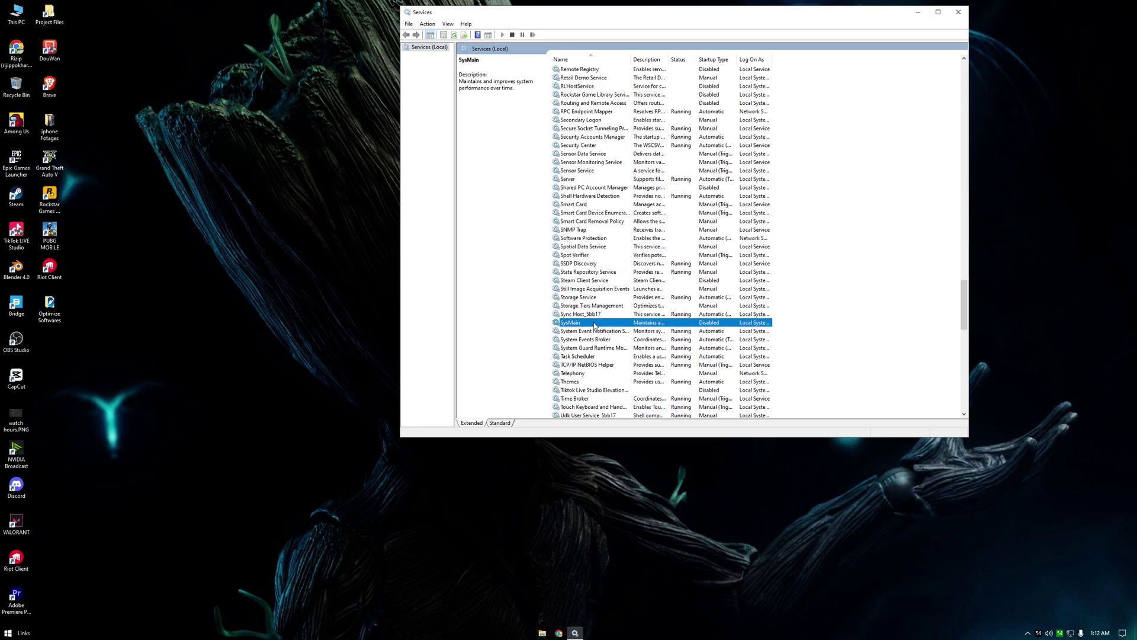
right_click(593, 326)
click(614, 394)
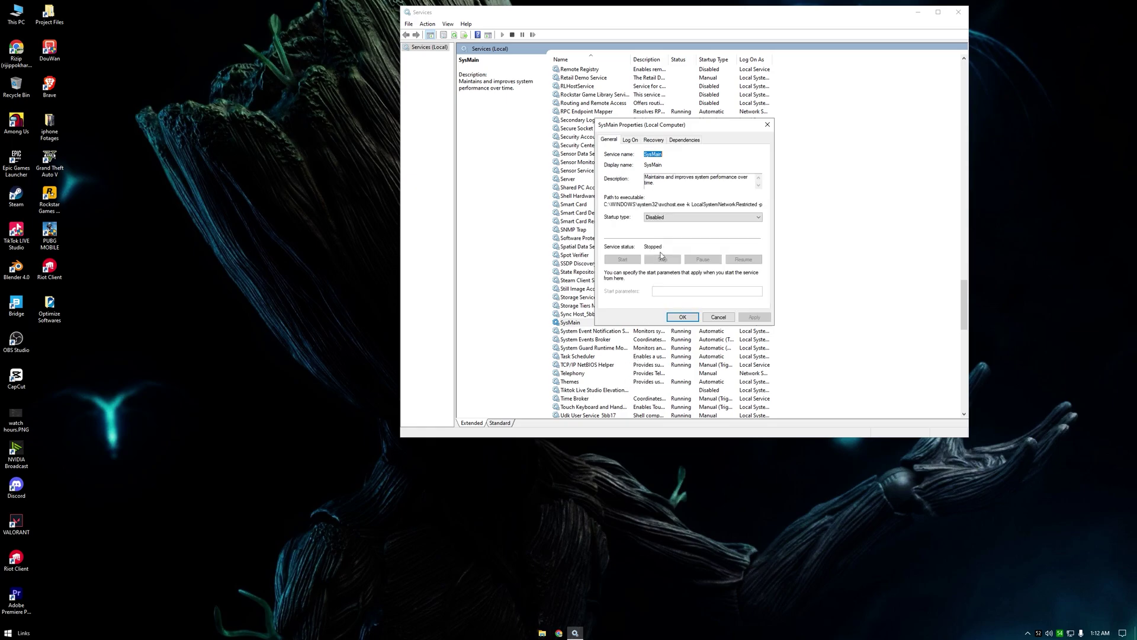
click(664, 218)
click(661, 243)
click(754, 317)
click(682, 317)
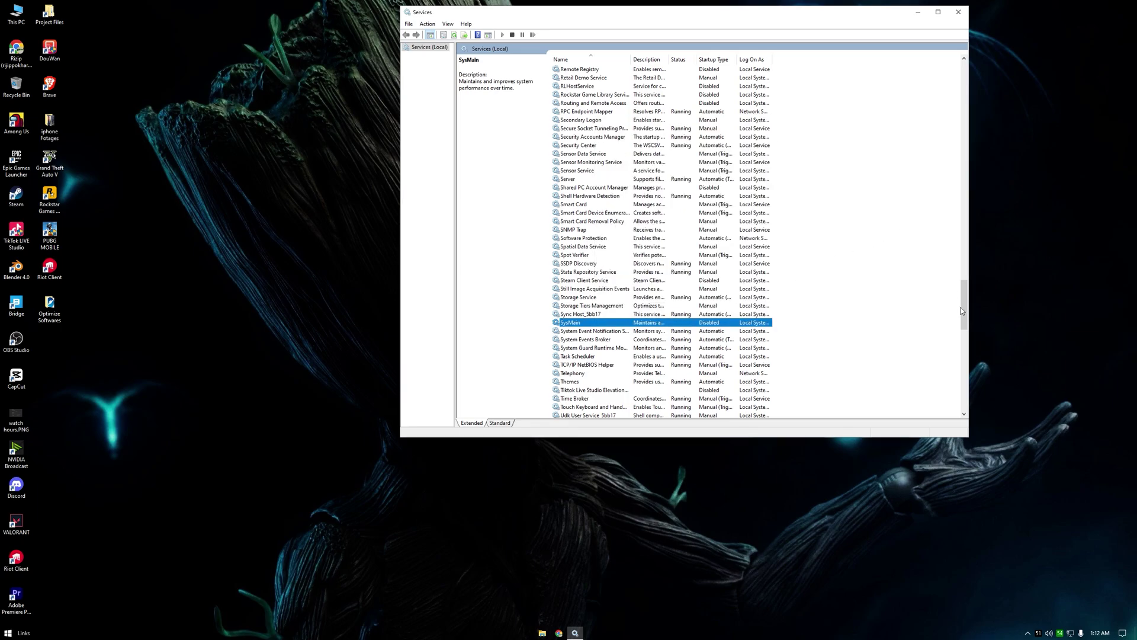
Set Windows Update's startup type to Disabled and stop the service.
drag(961, 308, 962, 388)
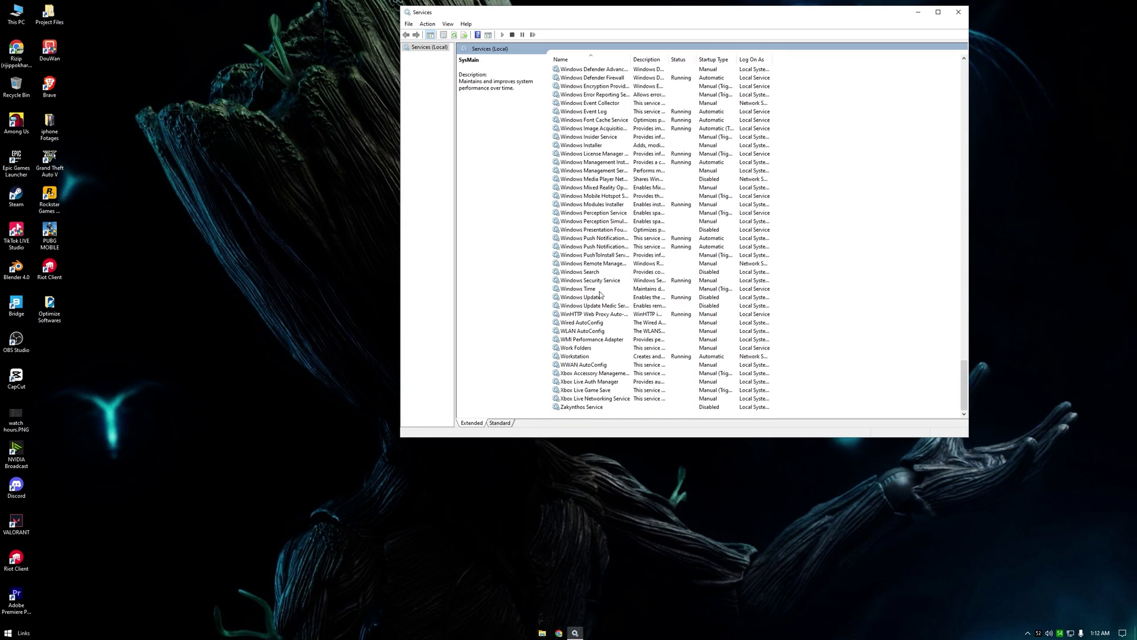
click(599, 298)
right_click(608, 299)
click(628, 381)
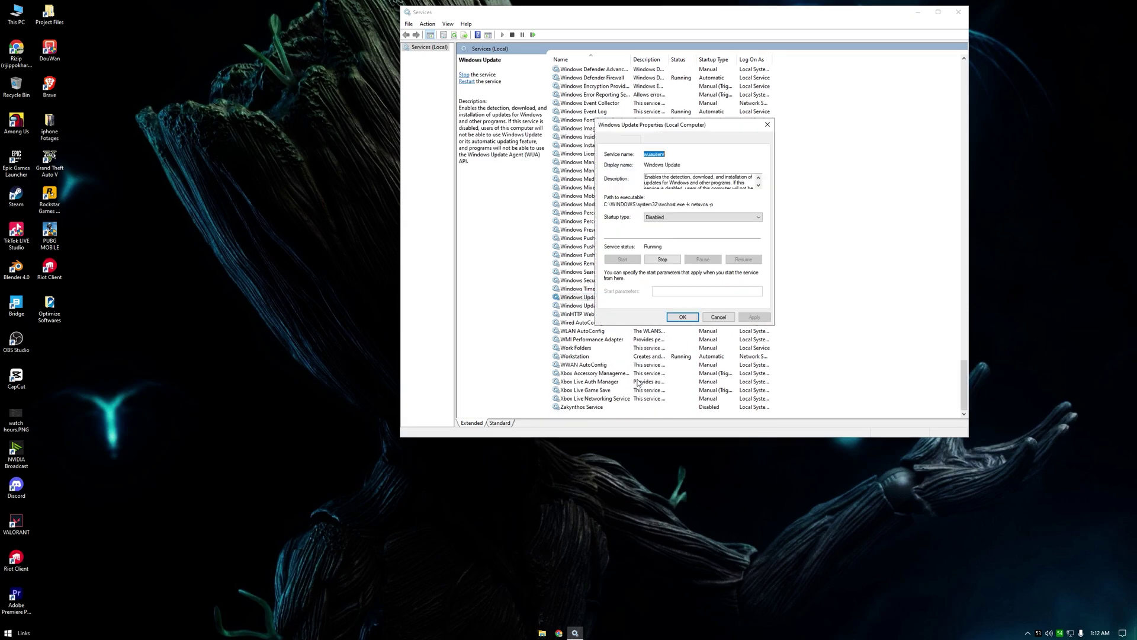
click(670, 217)
click(666, 242)
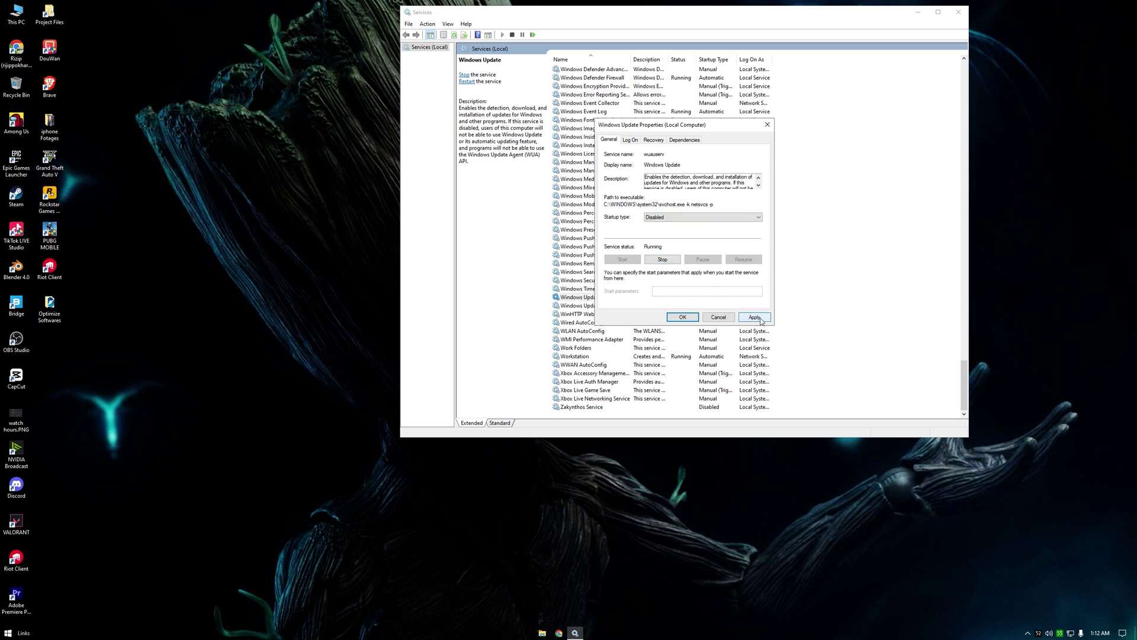
click(754, 318)
click(673, 260)
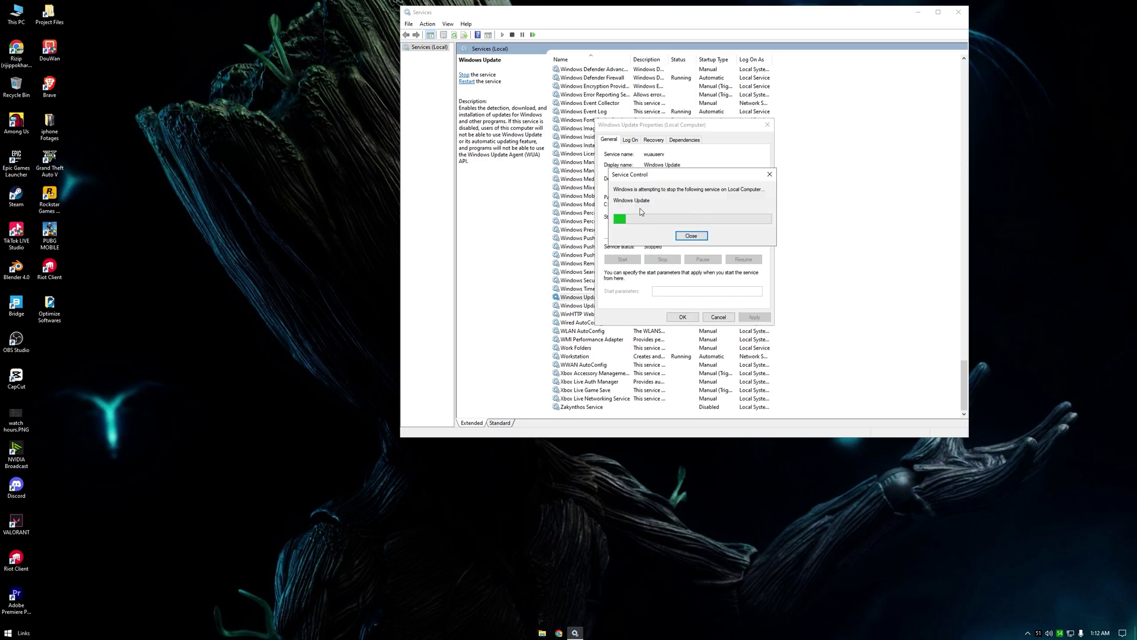
click(690, 236)
click(683, 317)
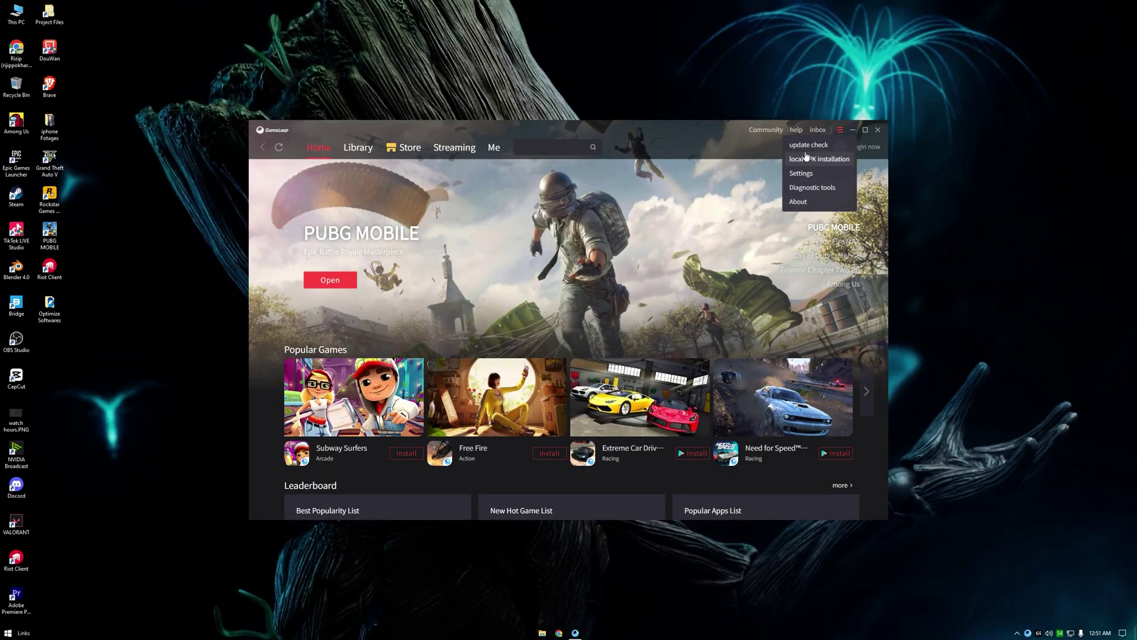
Confirm GameLoop is up to date, then save PUBG MOBILE at HD 1080P, HD quality, 90 FPS.
click(806, 149)
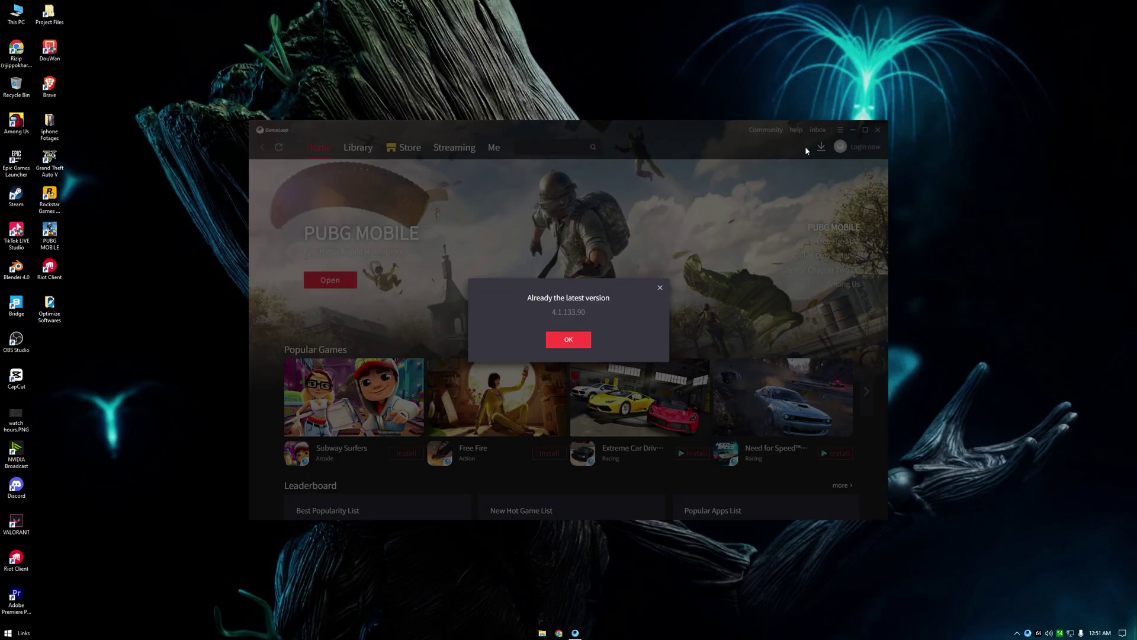
click(569, 340)
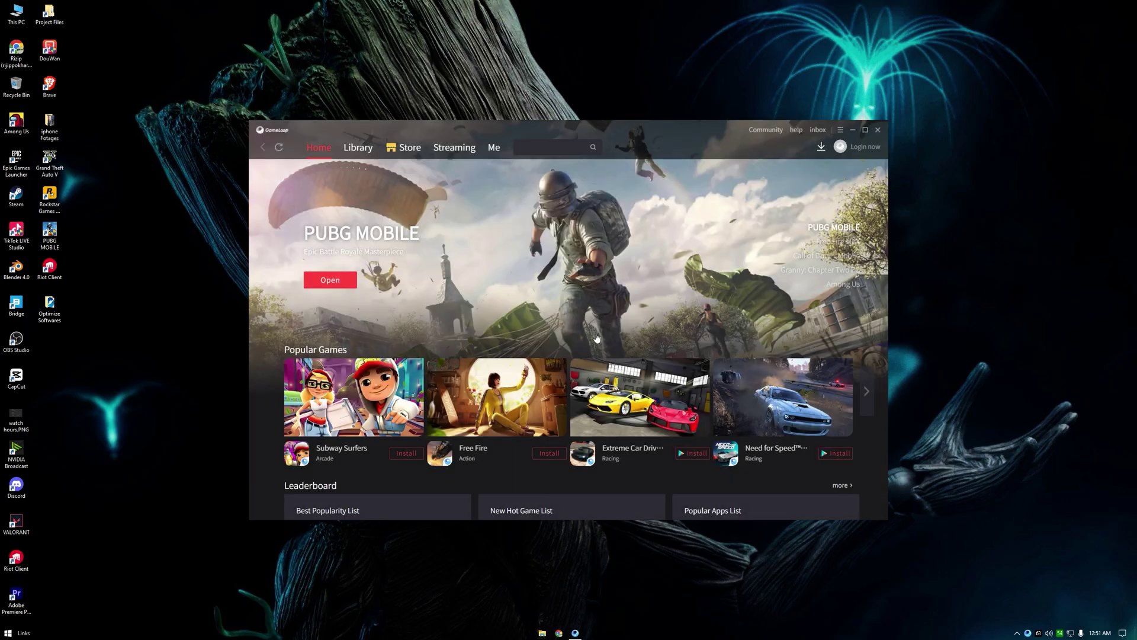
click(840, 129)
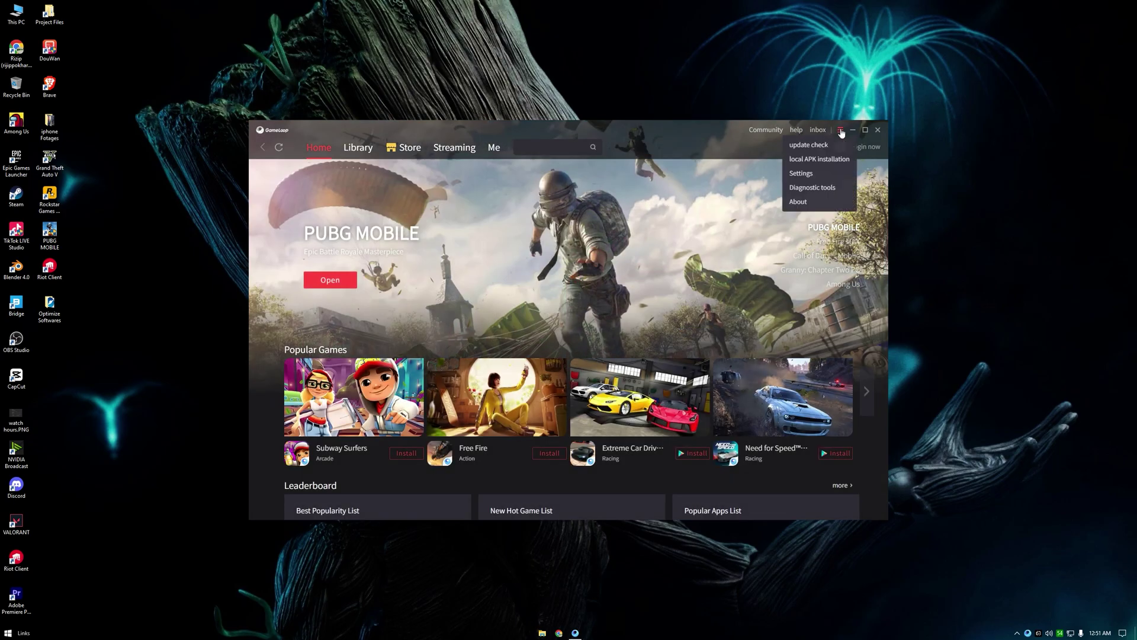
click(815, 174)
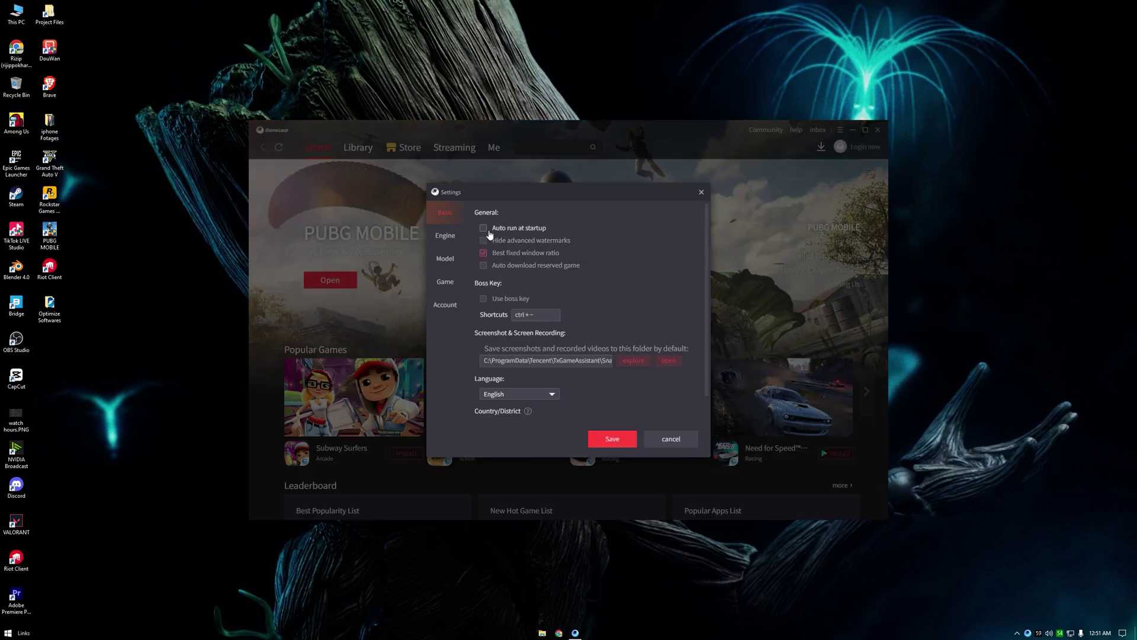
mouse_move(706, 256)
mouse_down()
mouse_move(704, 285)
mouse_move(702, 266)
mouse_up()
click(443, 236)
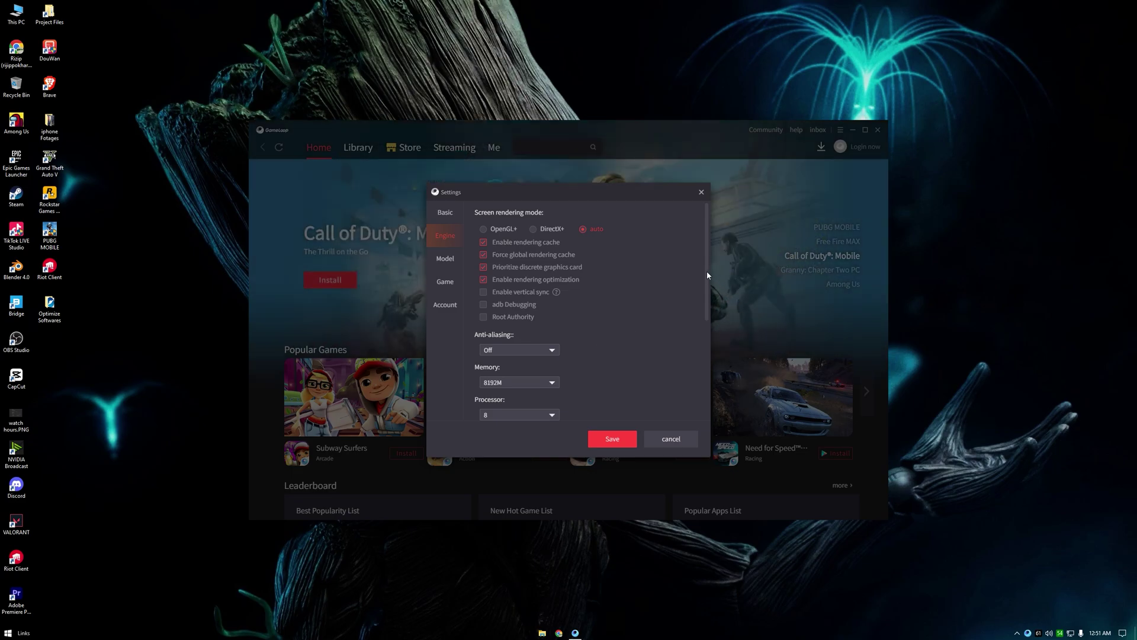
drag(706, 271, 709, 380)
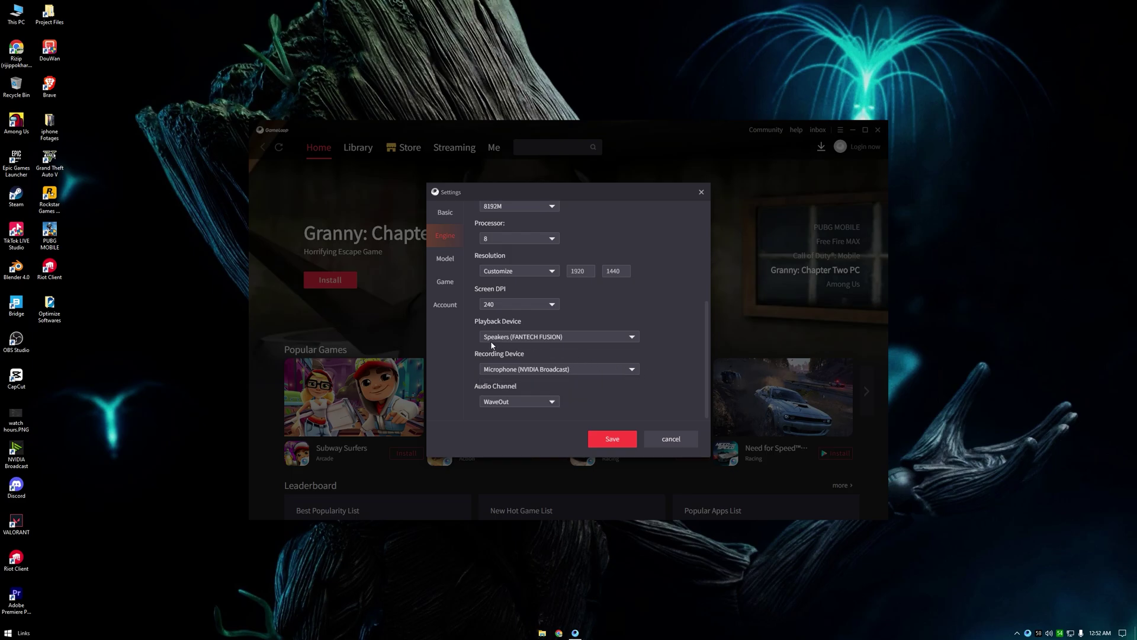
click(446, 260)
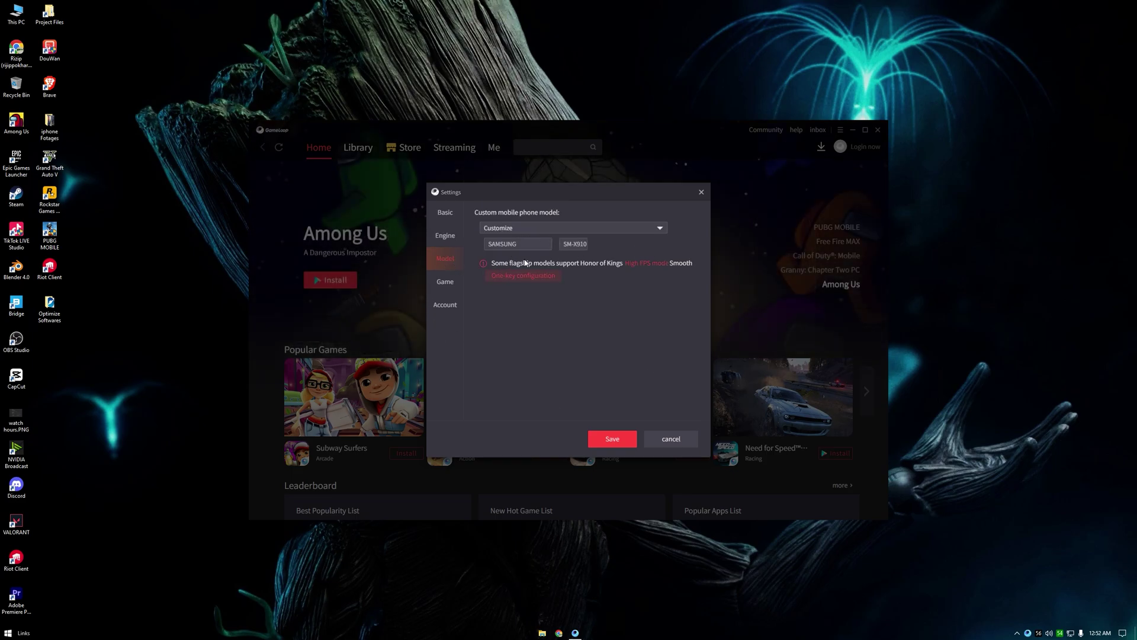
click(446, 288)
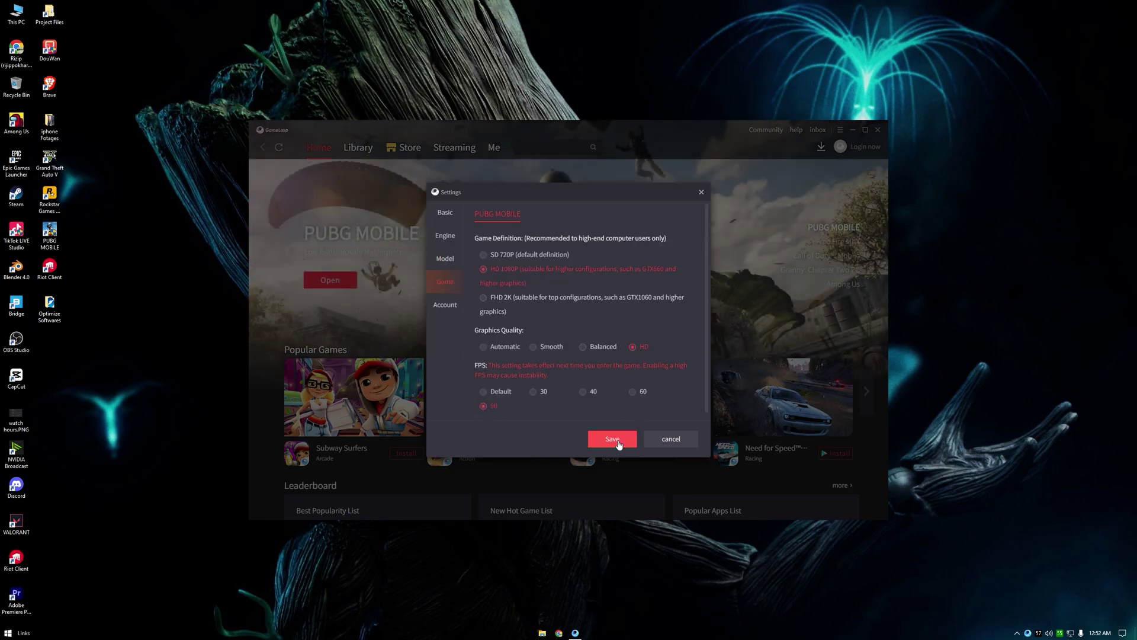
click(612, 439)
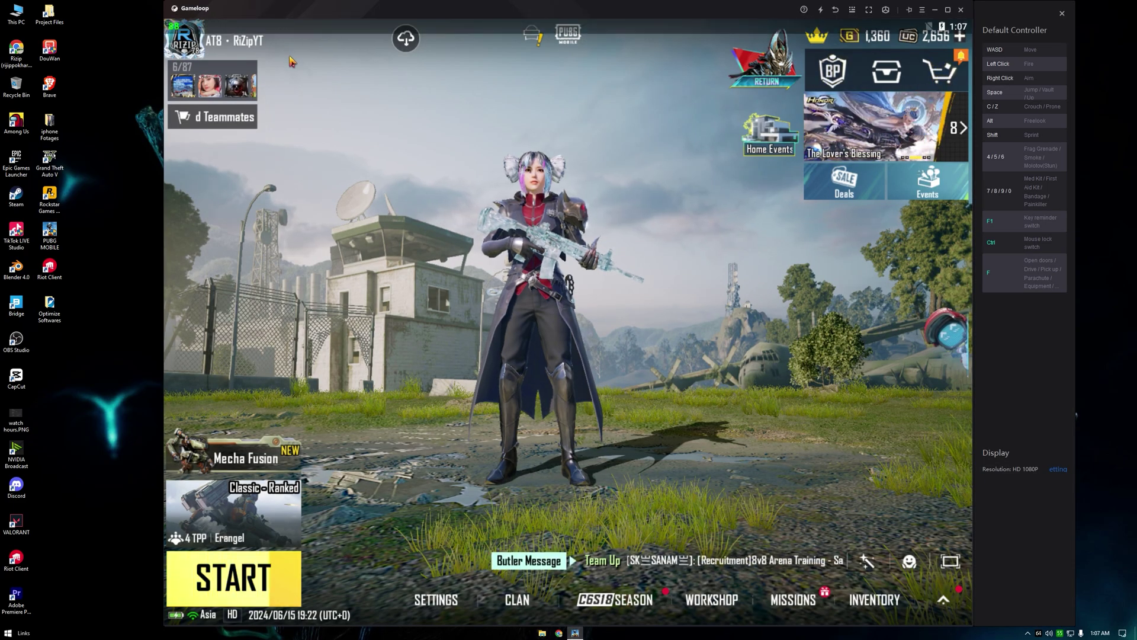
Tap Build number in Android's About tablet to confirm developer mode is enabled.
drag(282, 27, 537, 186)
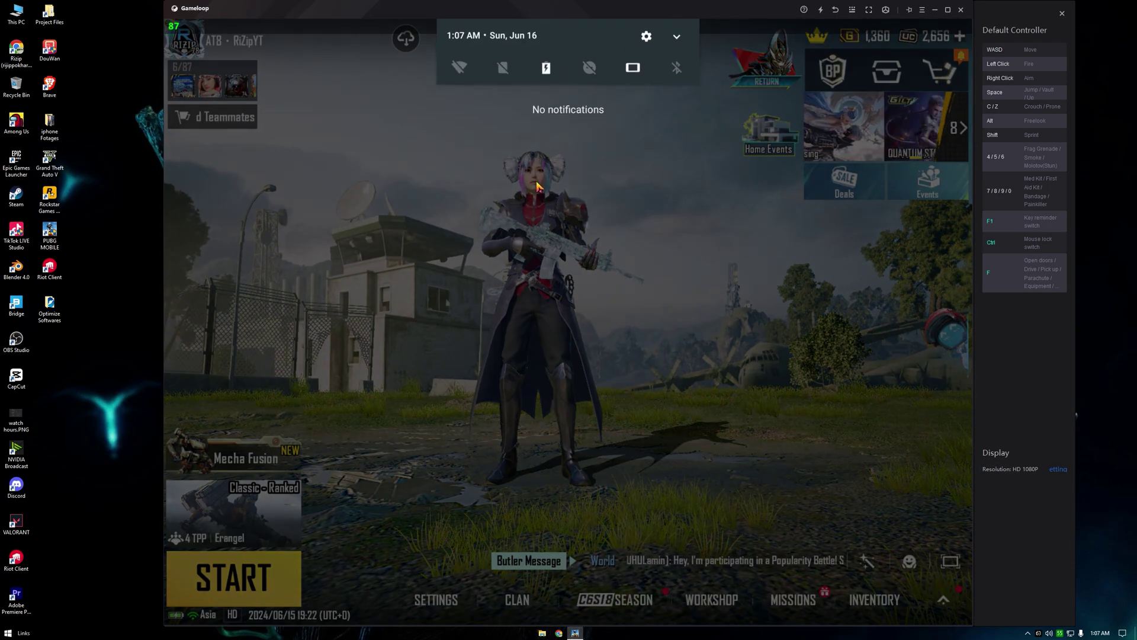
click(647, 36)
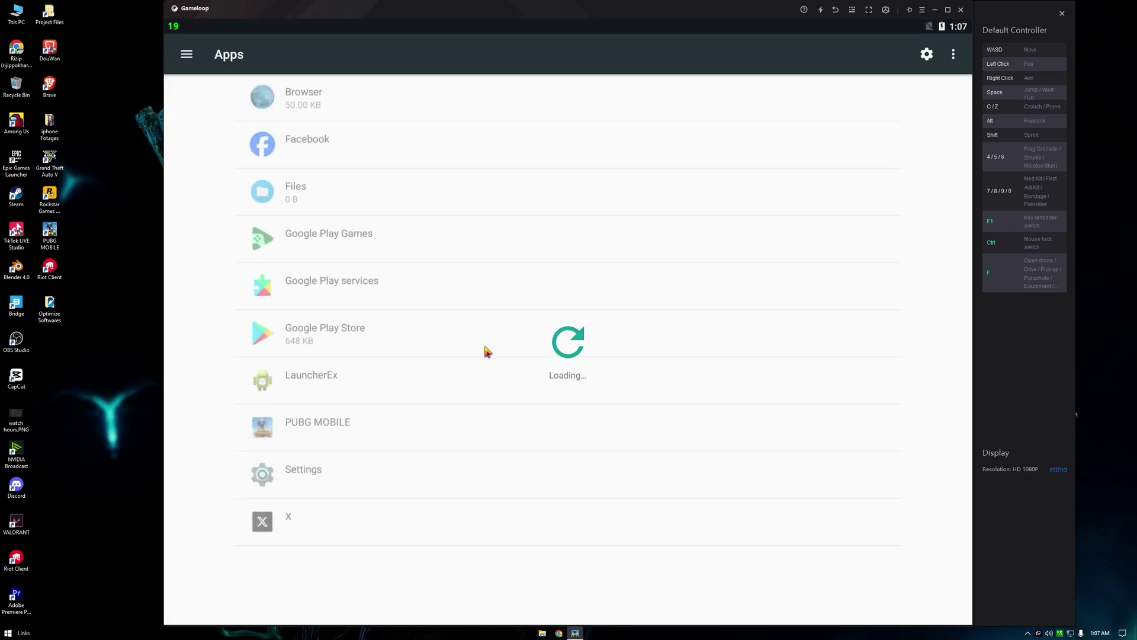
click(836, 10)
drag(521, 403, 536, 150)
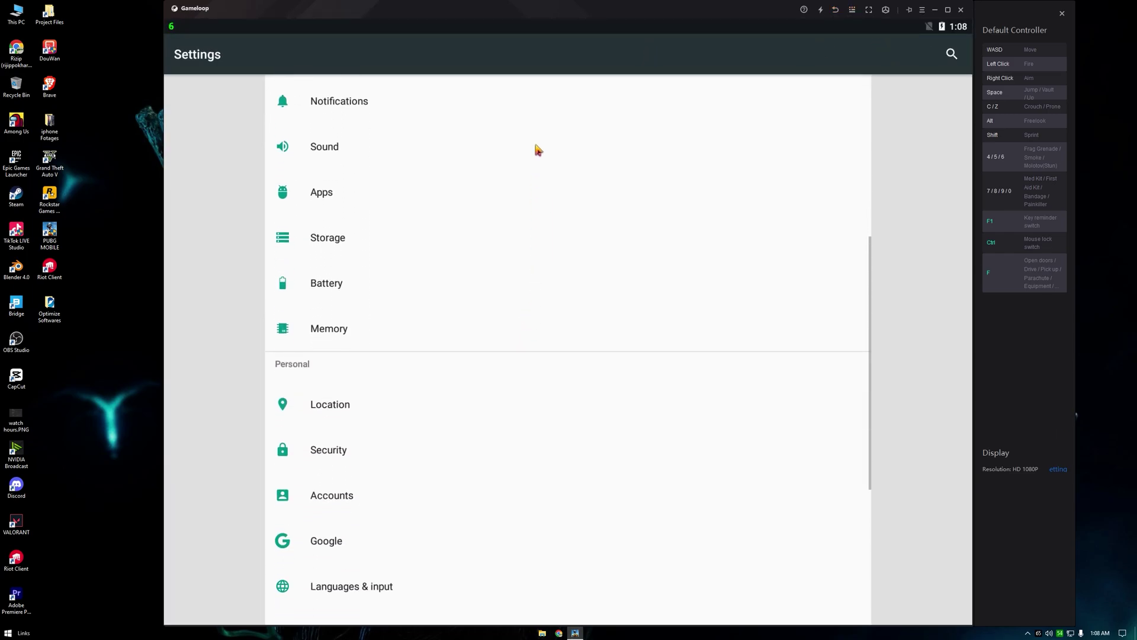
drag(477, 477, 483, 160)
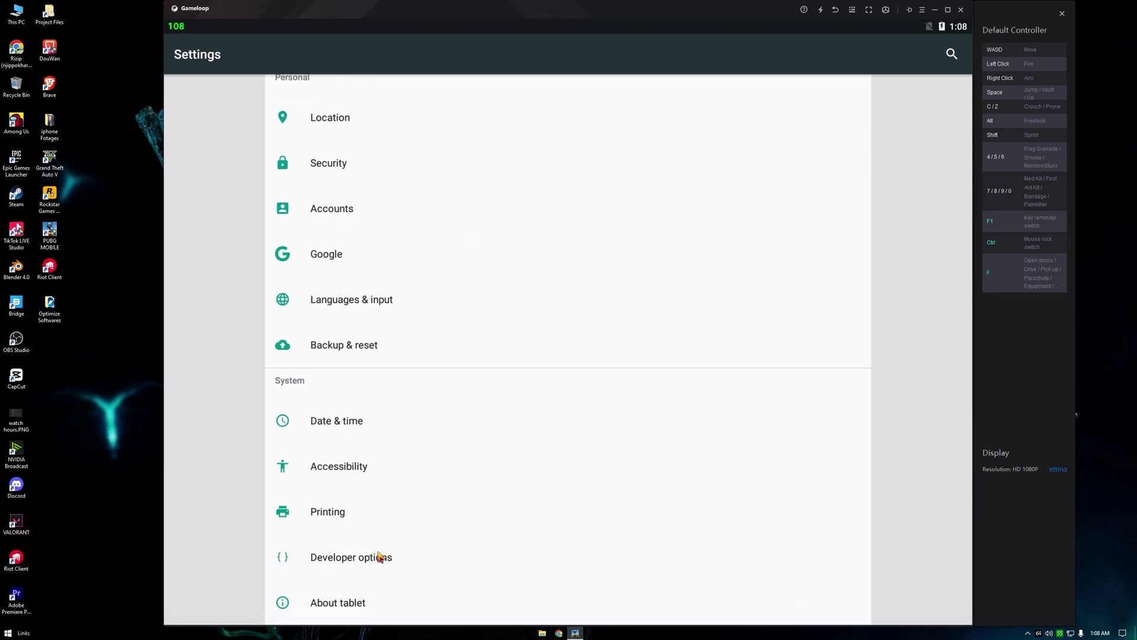
click(348, 587)
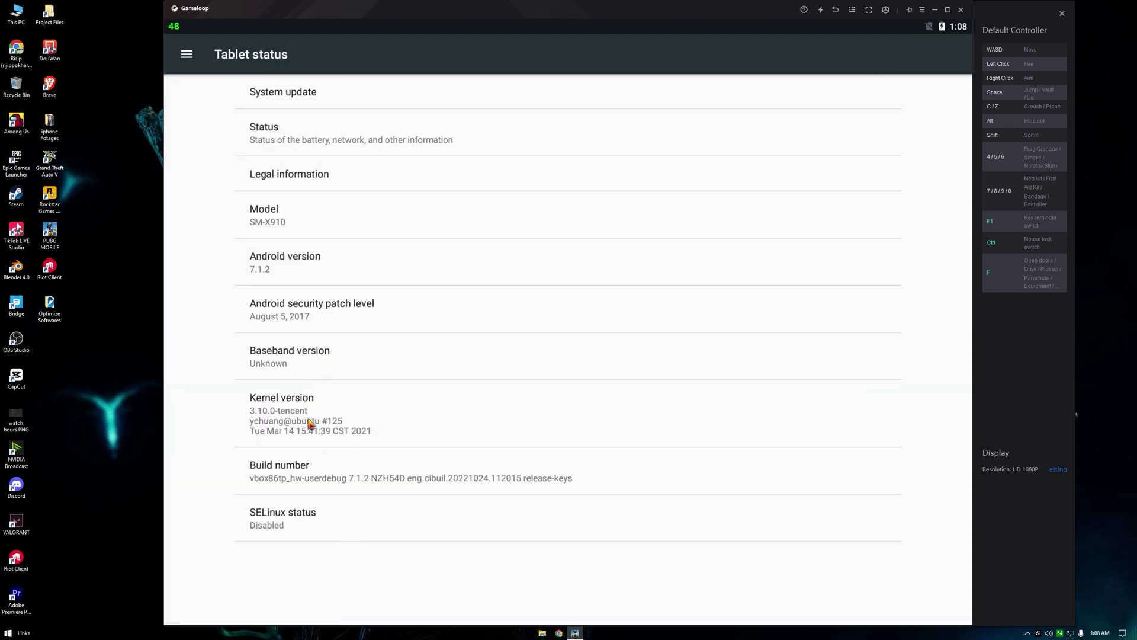
click(318, 473)
click(319, 473)
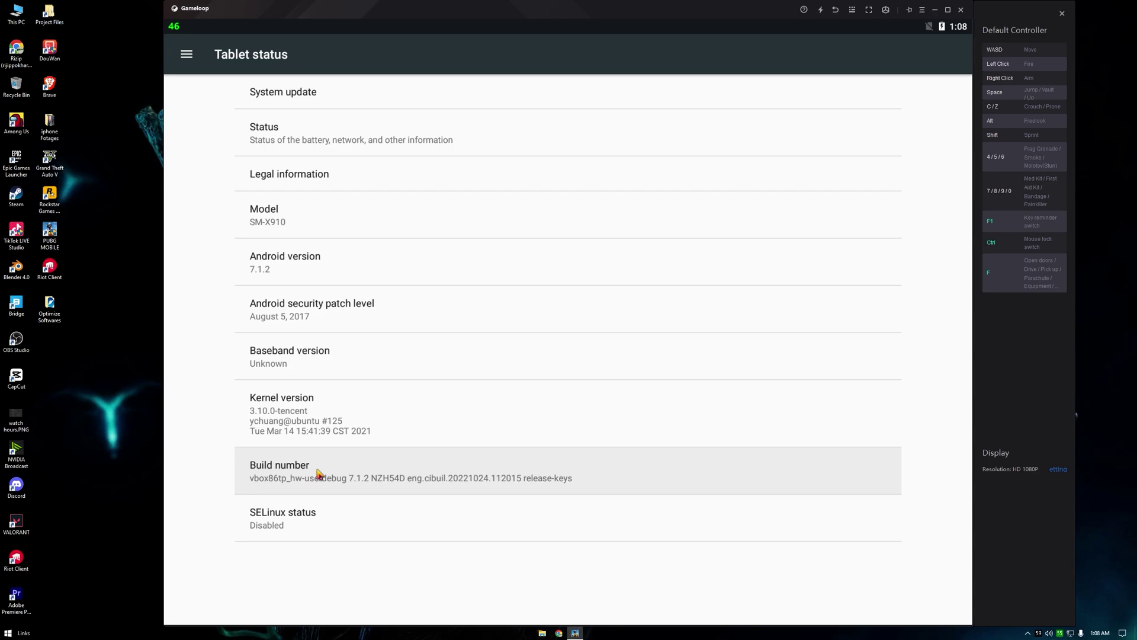
click(835, 11)
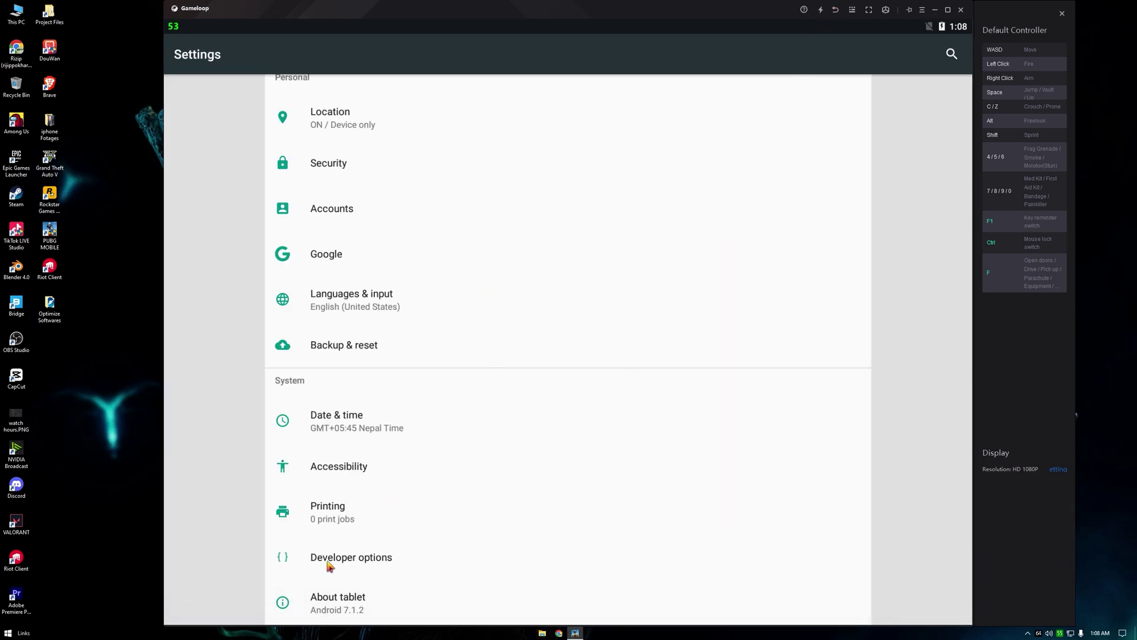
scroll(350, 461, up, 2)
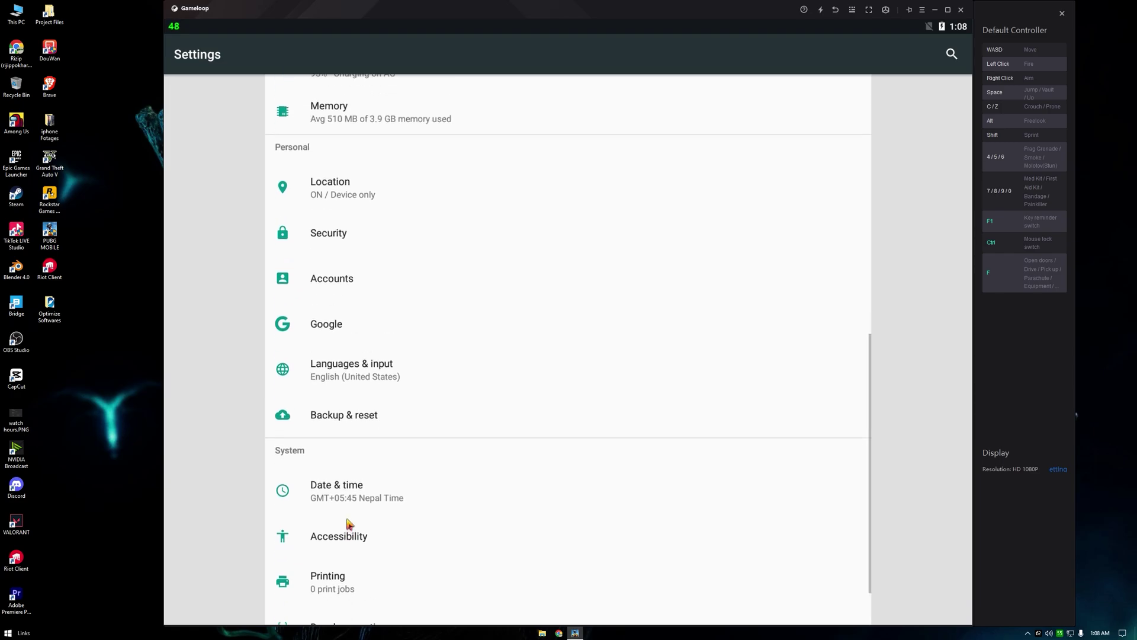
In Developer options, keep Window animation scale at Animation off.
scroll(313, 525, down, 2)
click(354, 560)
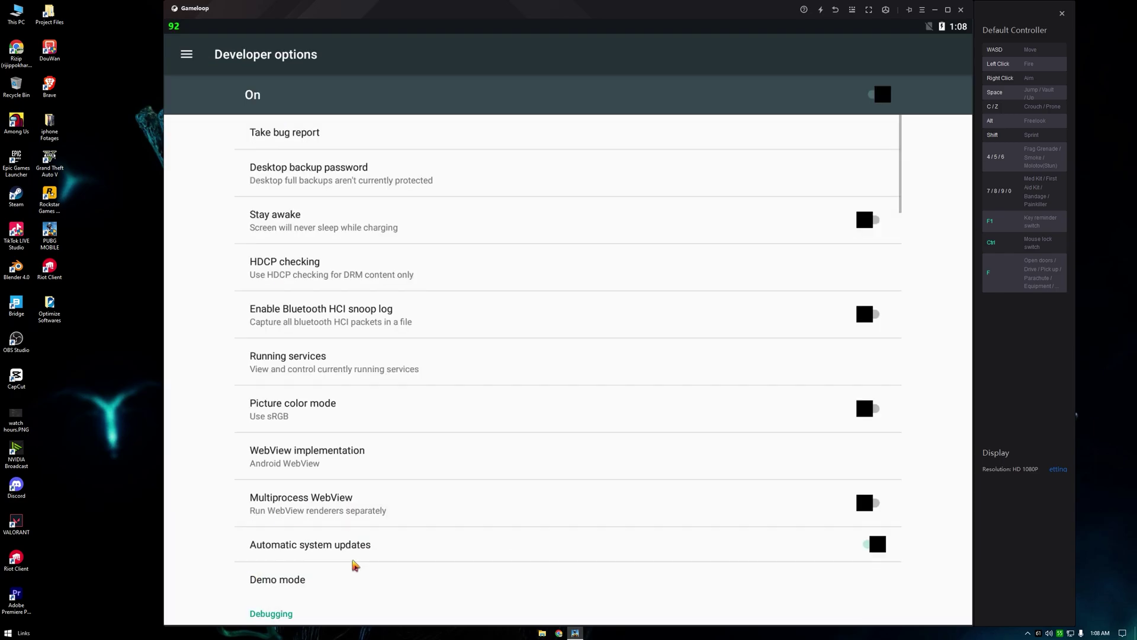
scroll(578, 415, down, 2)
drag(580, 396, 592, 170)
scroll(530, 441, down, 1)
drag(530, 441, 545, 147)
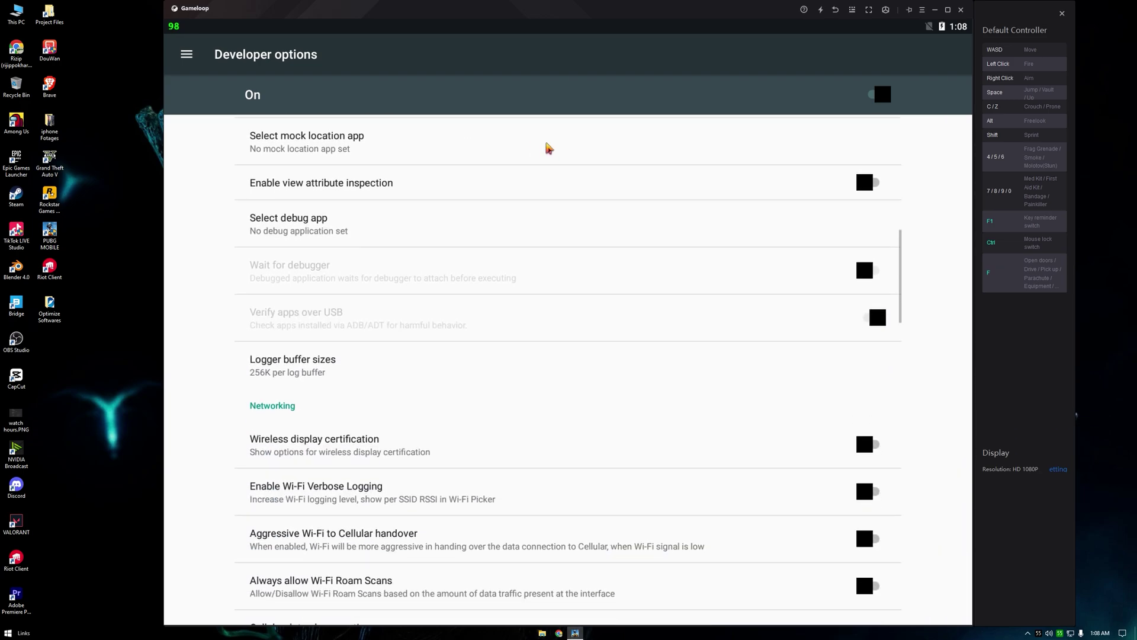
drag(516, 439, 508, 96)
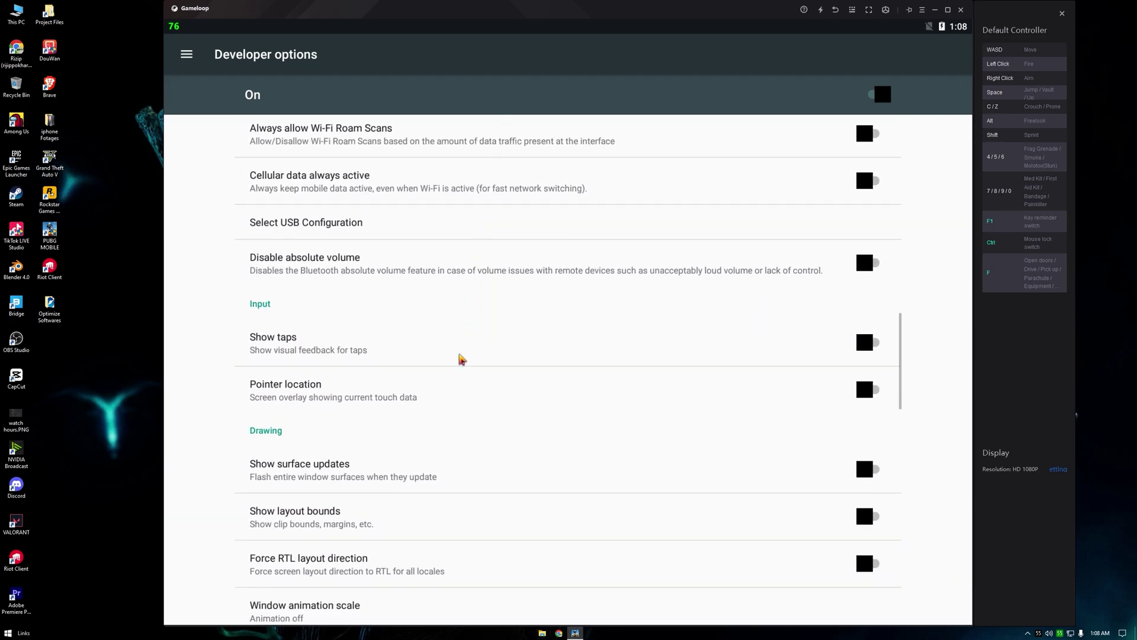
mouse_move(393, 371)
mouse_down()
mouse_move(393, 185)
mouse_move(408, 128)
mouse_up()
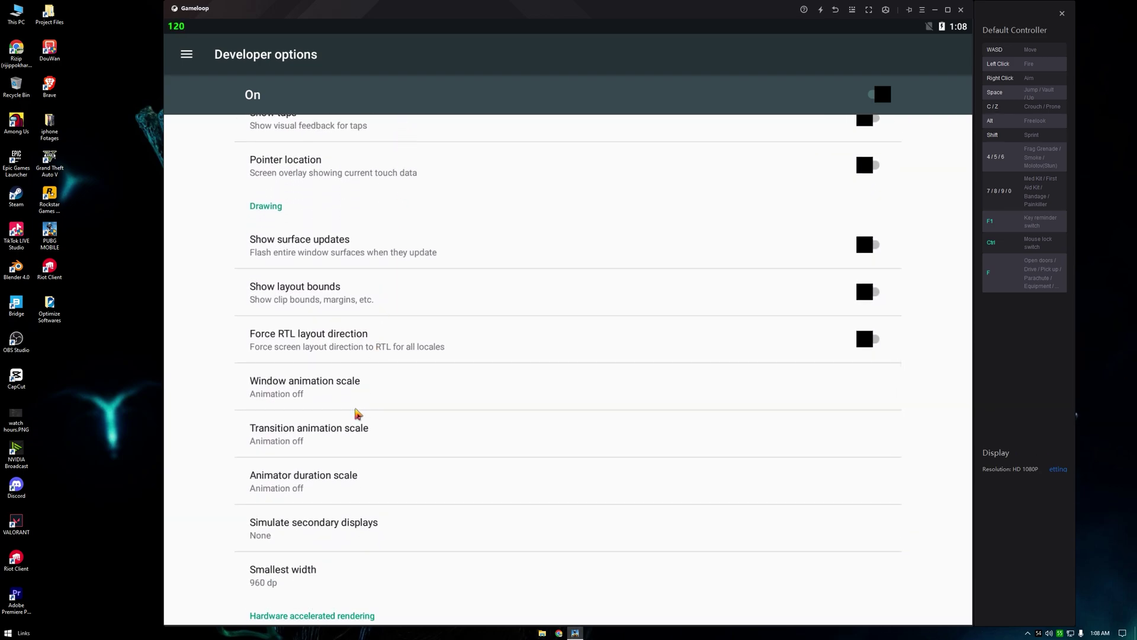
click(325, 405)
click(393, 244)
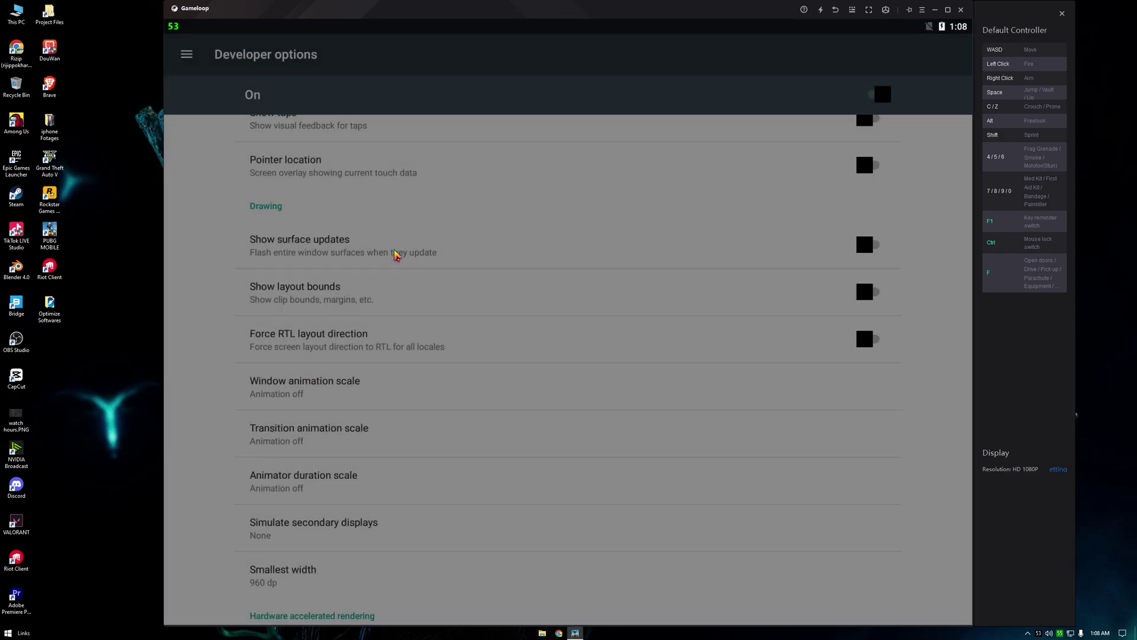
Turn on Force 4x MSAA and leave Developer options for the main settings.
drag(306, 496, 307, 389)
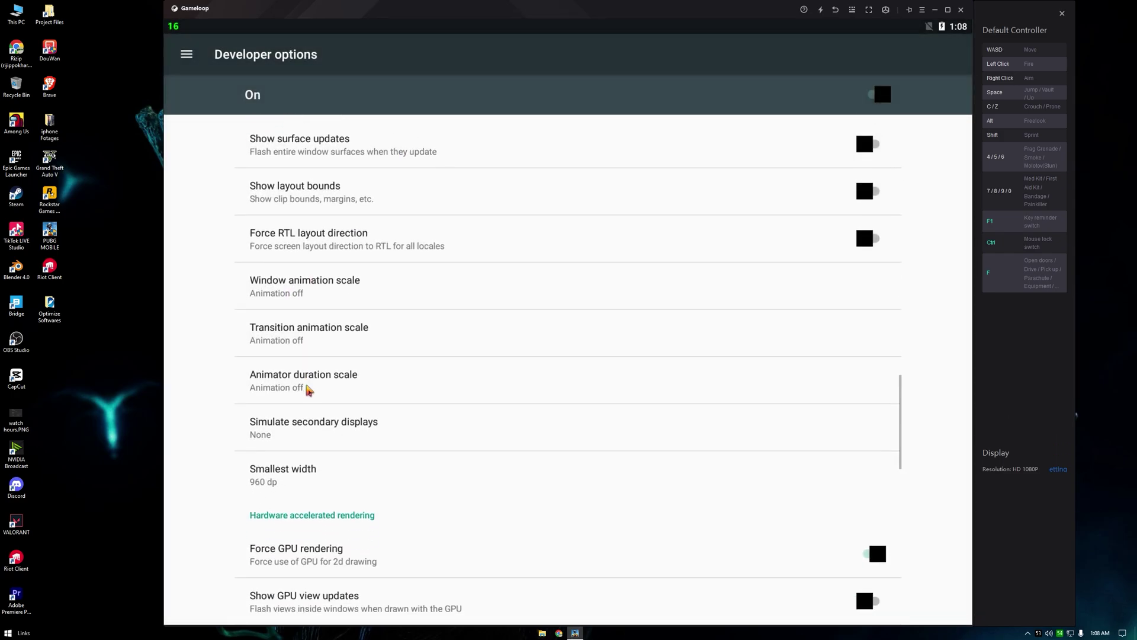
mouse_move(314, 297)
mouse_down()
mouse_move(297, 401)
mouse_move(303, 309)
mouse_up()
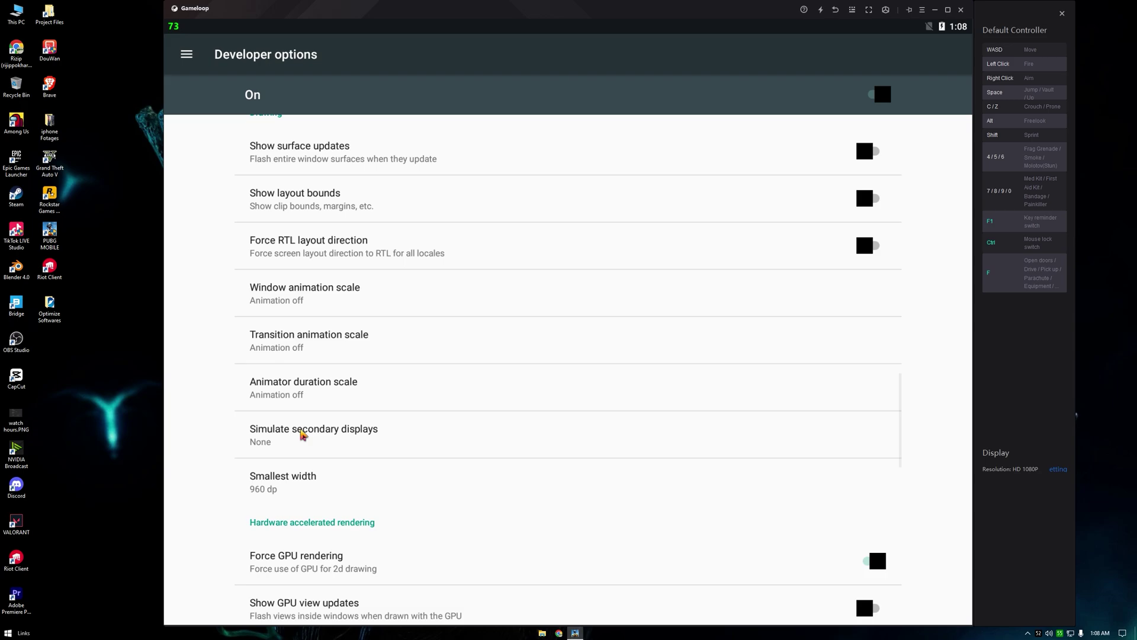
drag(300, 437, 308, 297)
drag(302, 350, 291, 303)
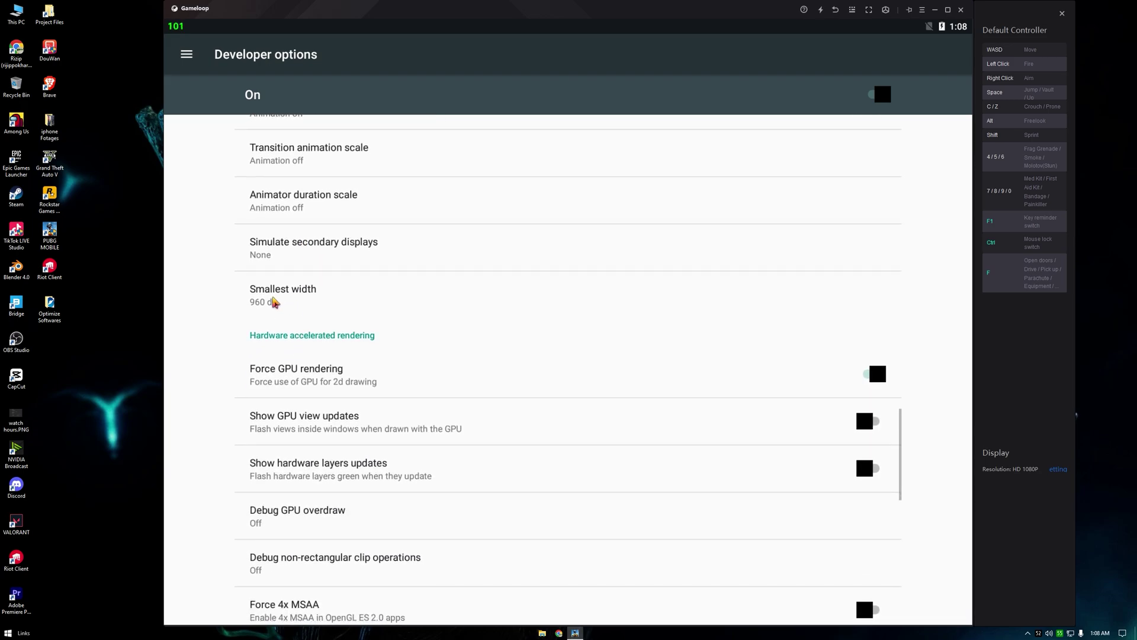
drag(302, 427, 318, 292)
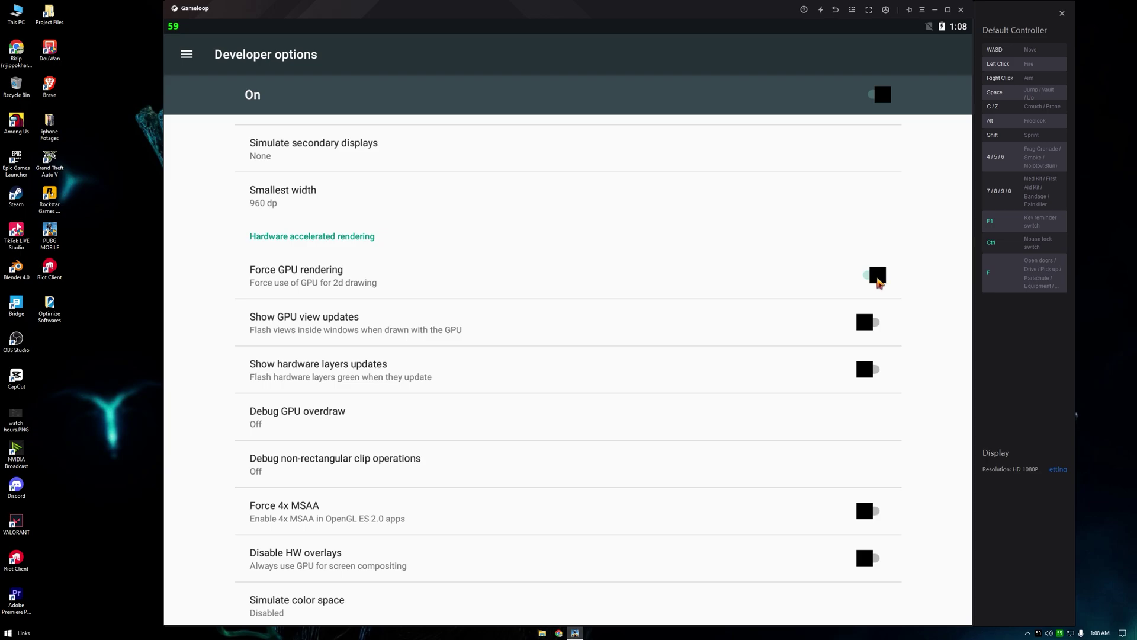
drag(544, 375, 541, 272)
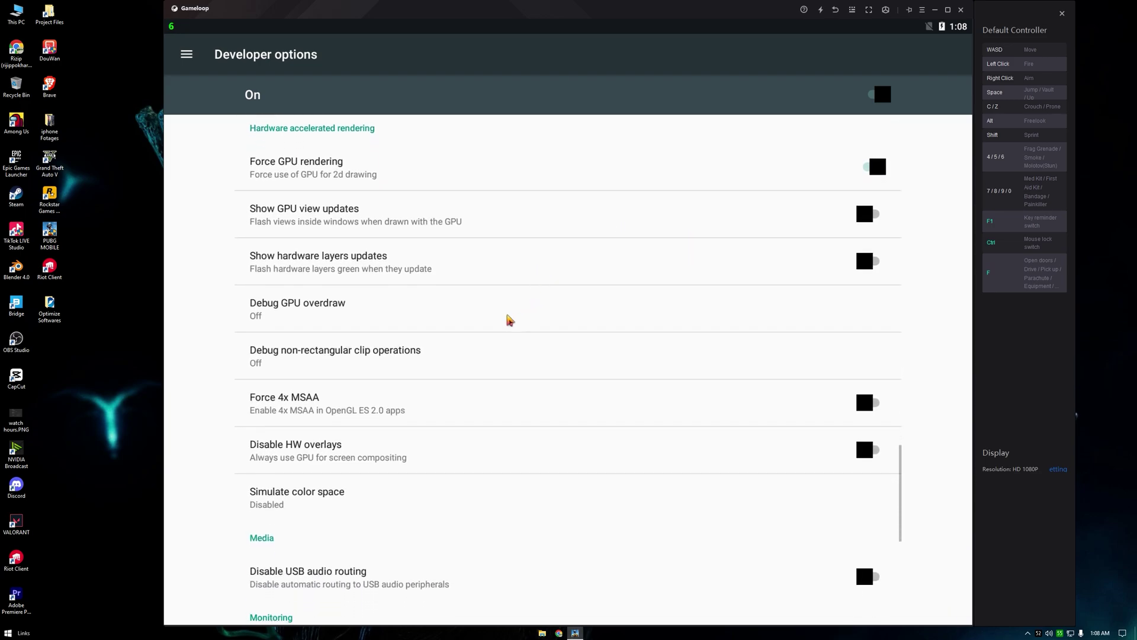
click(876, 410)
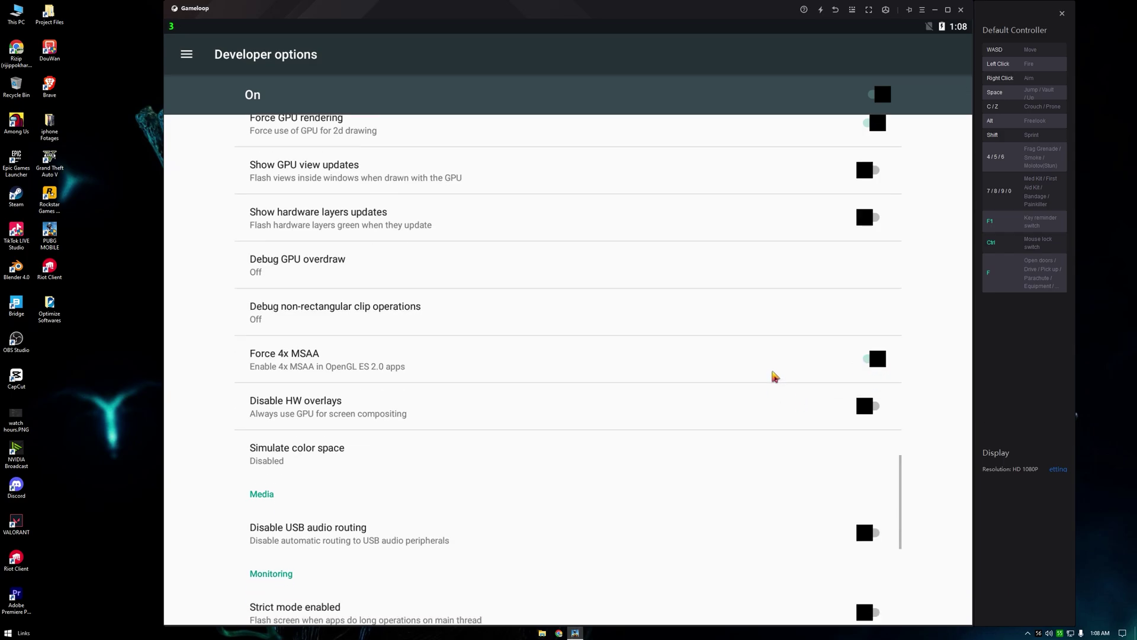
scroll(774, 376, up, 10)
key(Escape)
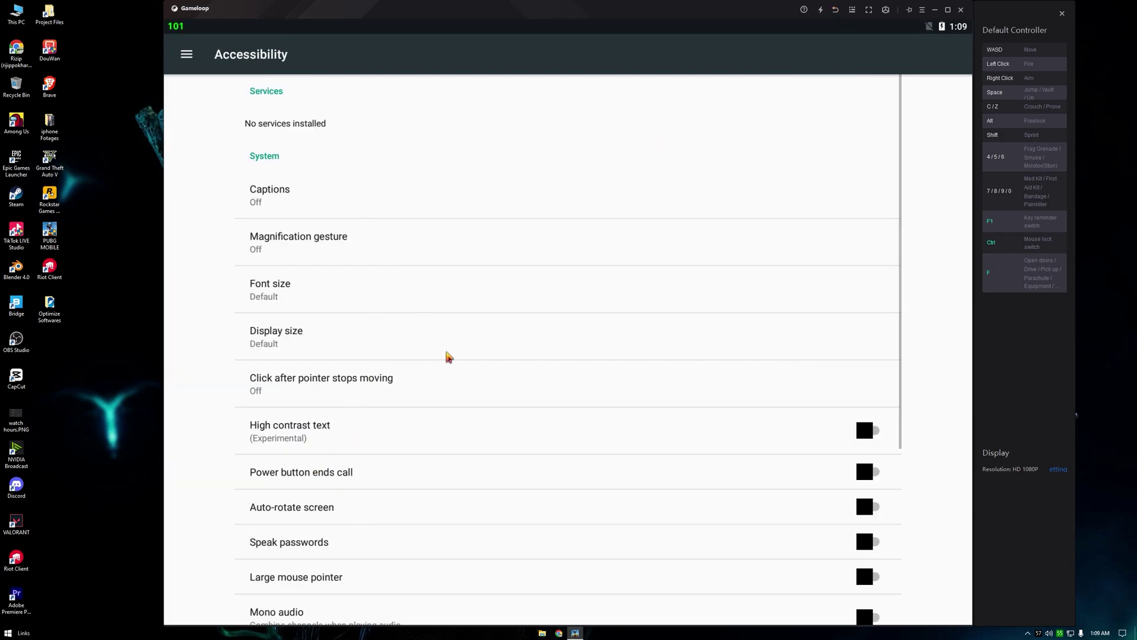
Set the Accessibility Touch & hold delay to Short.
scroll(592, 267, down, 2)
scroll(635, 285, down, 3)
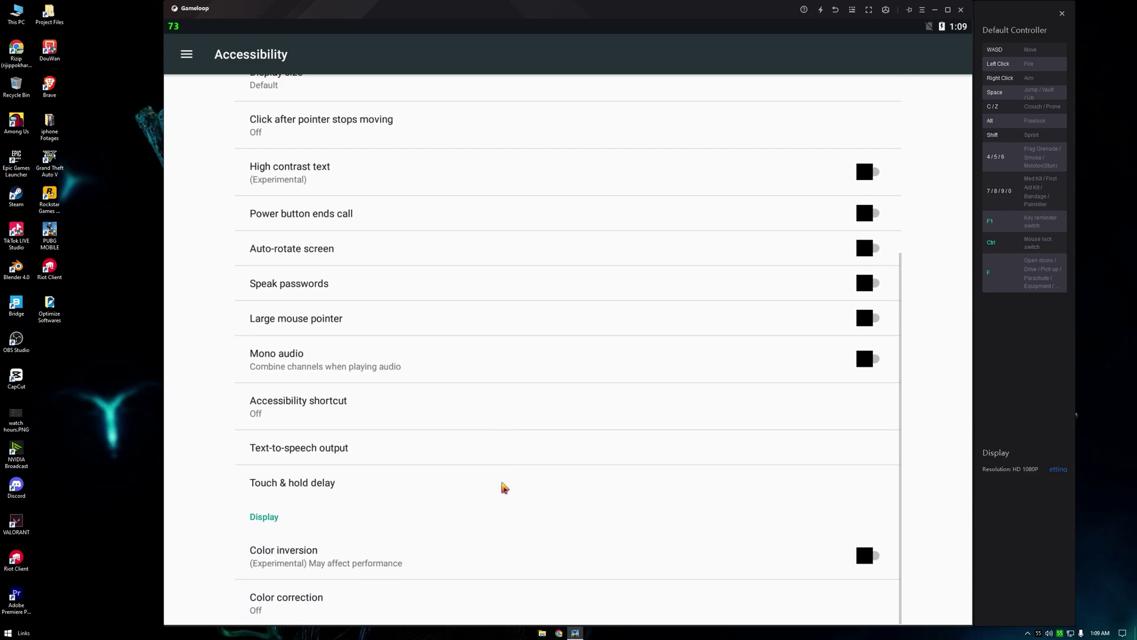
scroll(502, 488, down, 2)
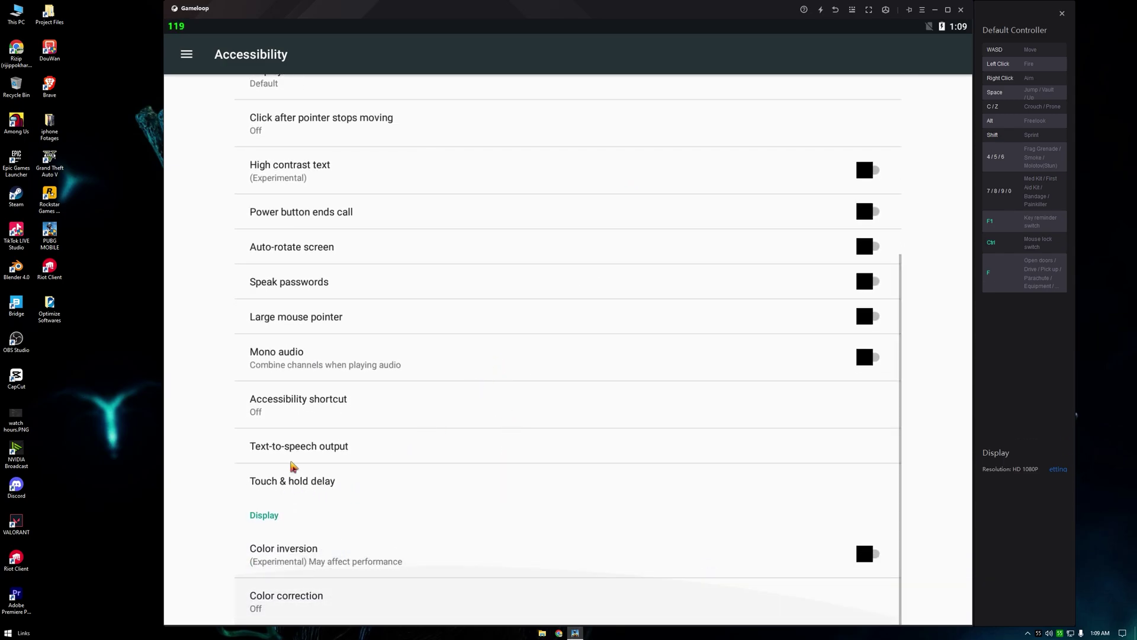
click(299, 489)
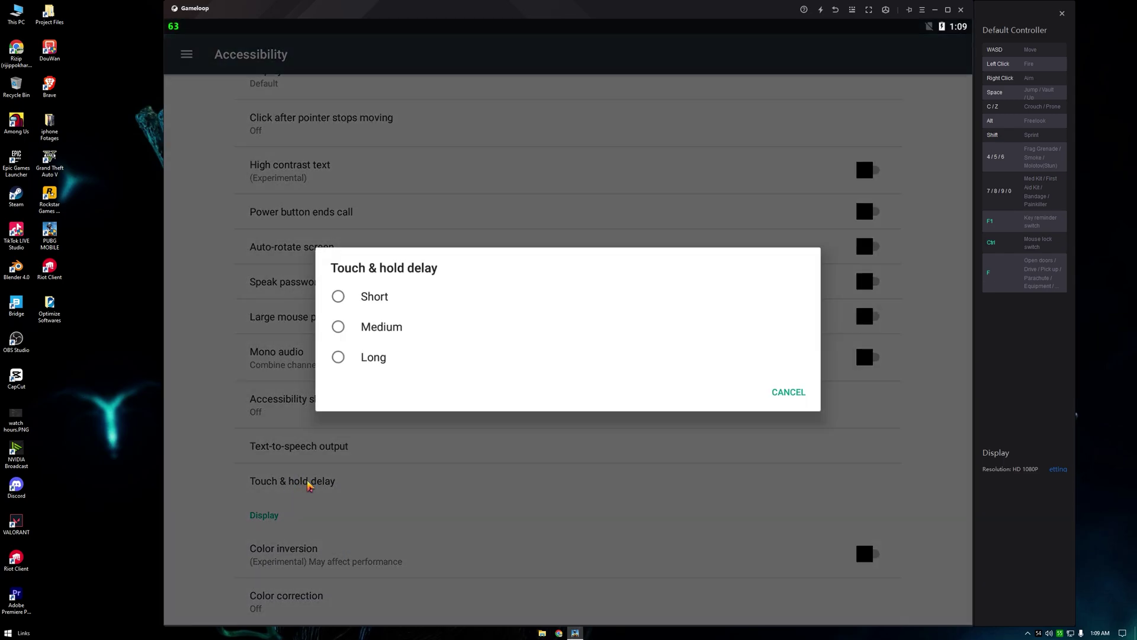
click(370, 300)
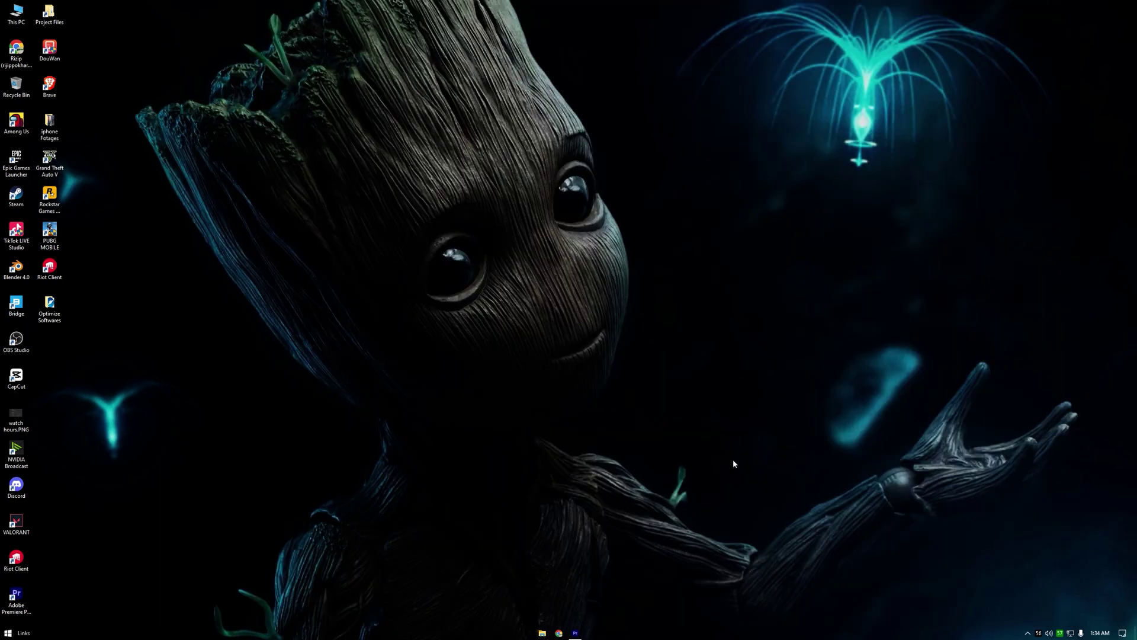
Launch Task Manager from the taskbar and view the CPU performance graphs.
right_click(728, 632)
click(756, 597)
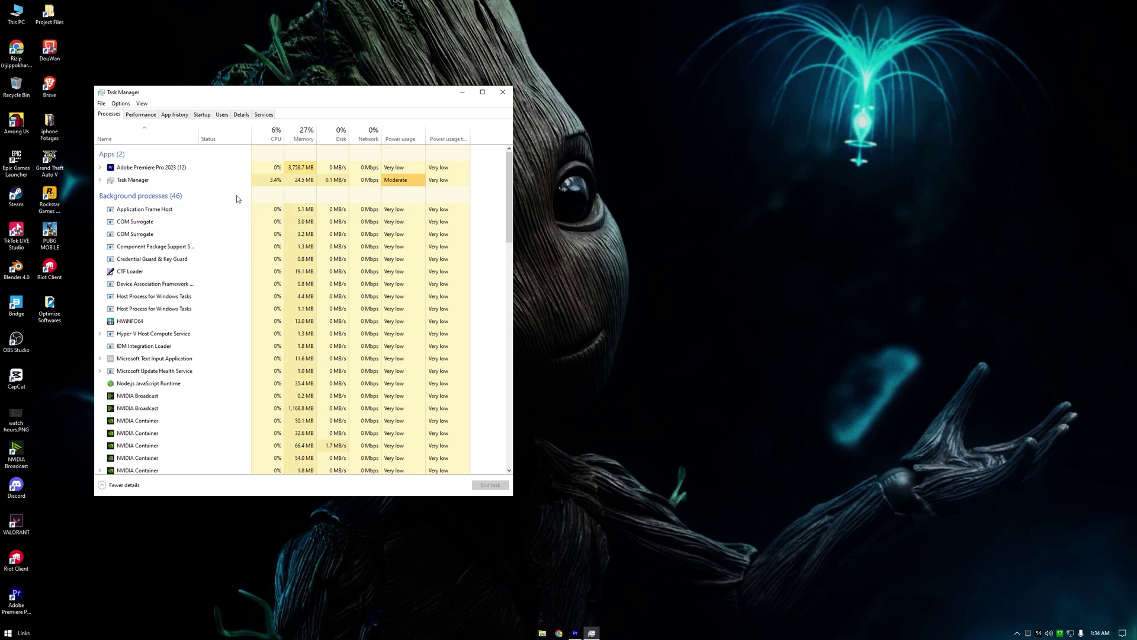
click(140, 115)
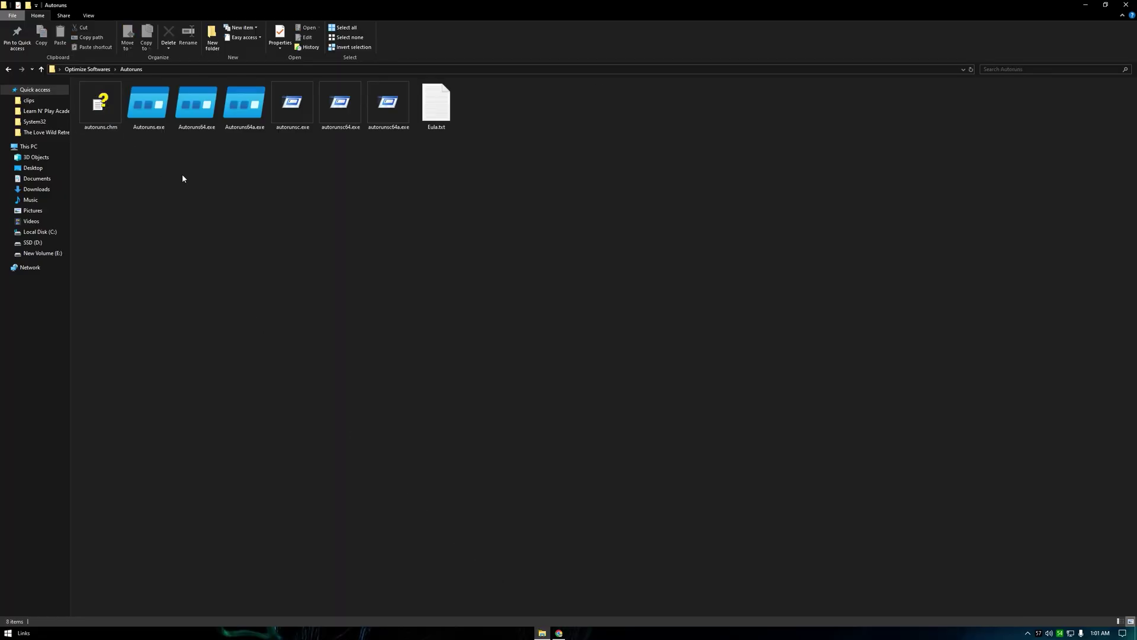
Run Autoruns64.exe as administrator, approve the UAC prompt, and reposition its window.
click(196, 104)
right_click(199, 111)
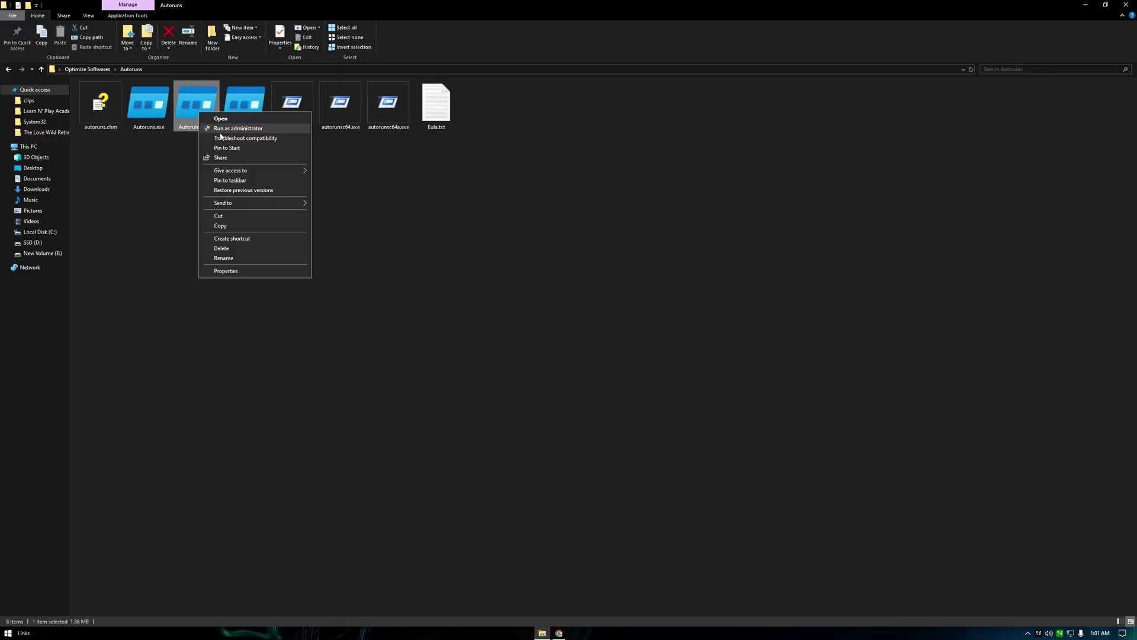
click(226, 129)
click(515, 373)
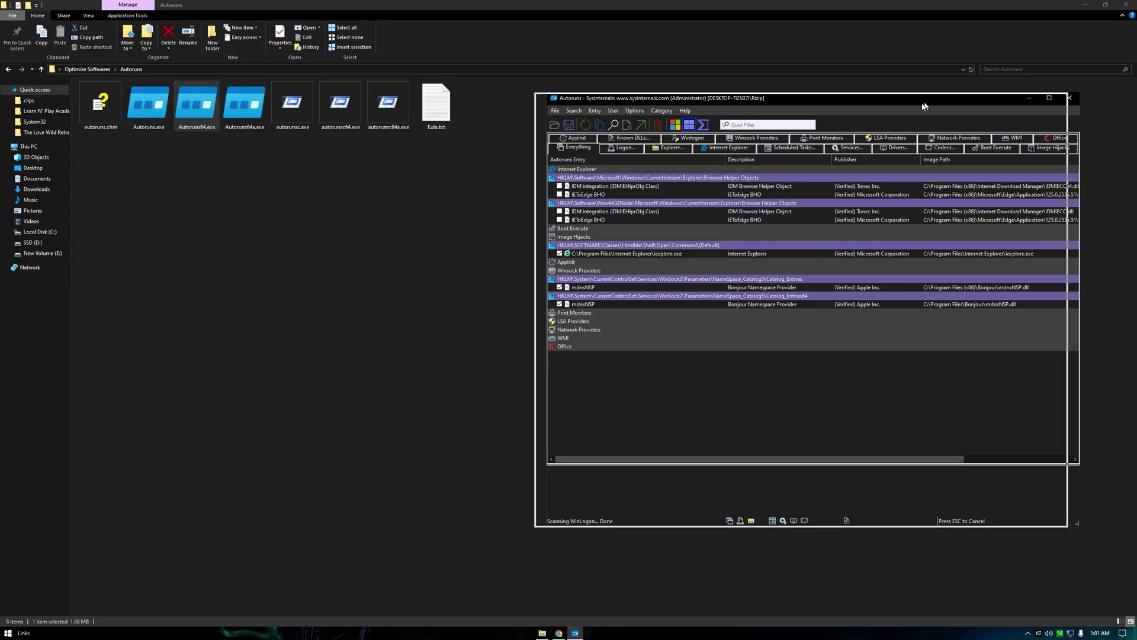
drag(941, 103, 621, 89)
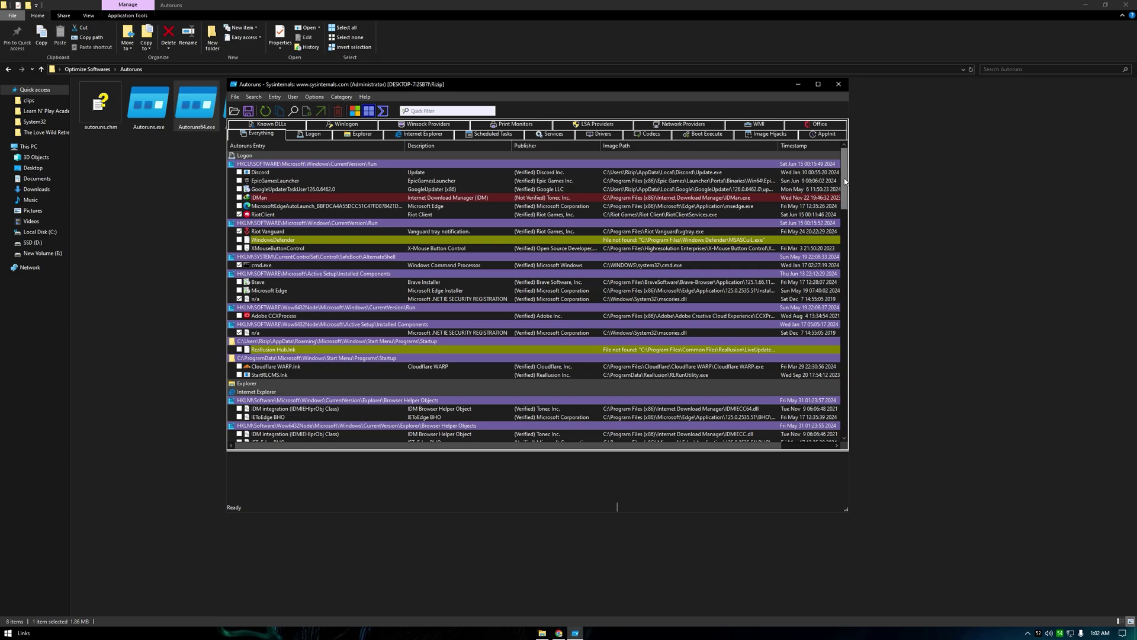
drag(845, 178, 847, 201)
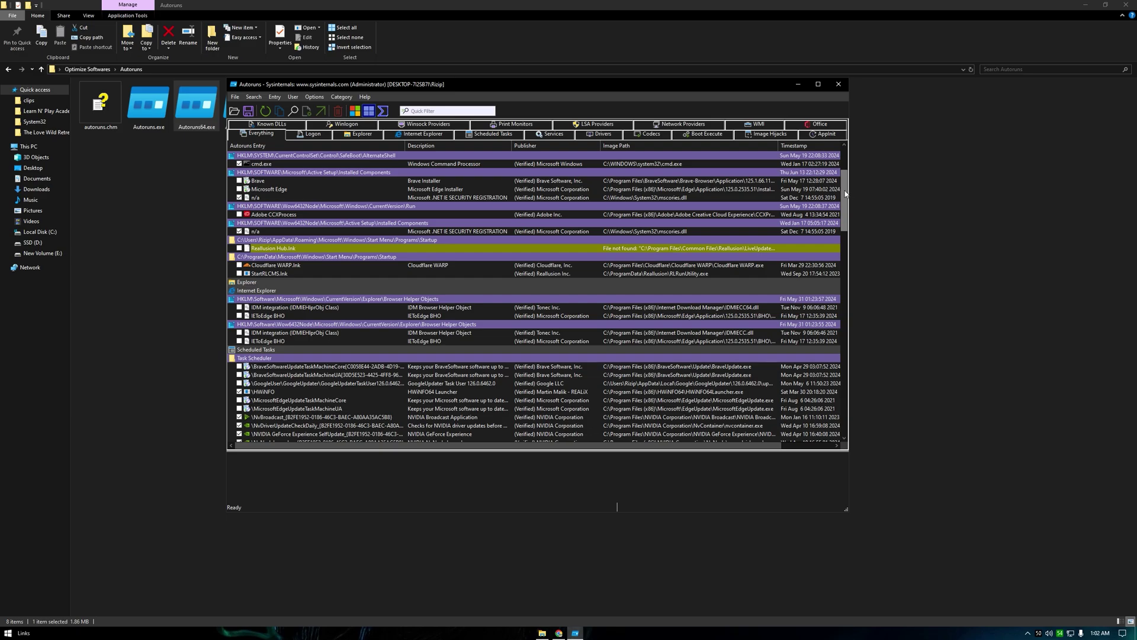
drag(845, 194, 834, 198)
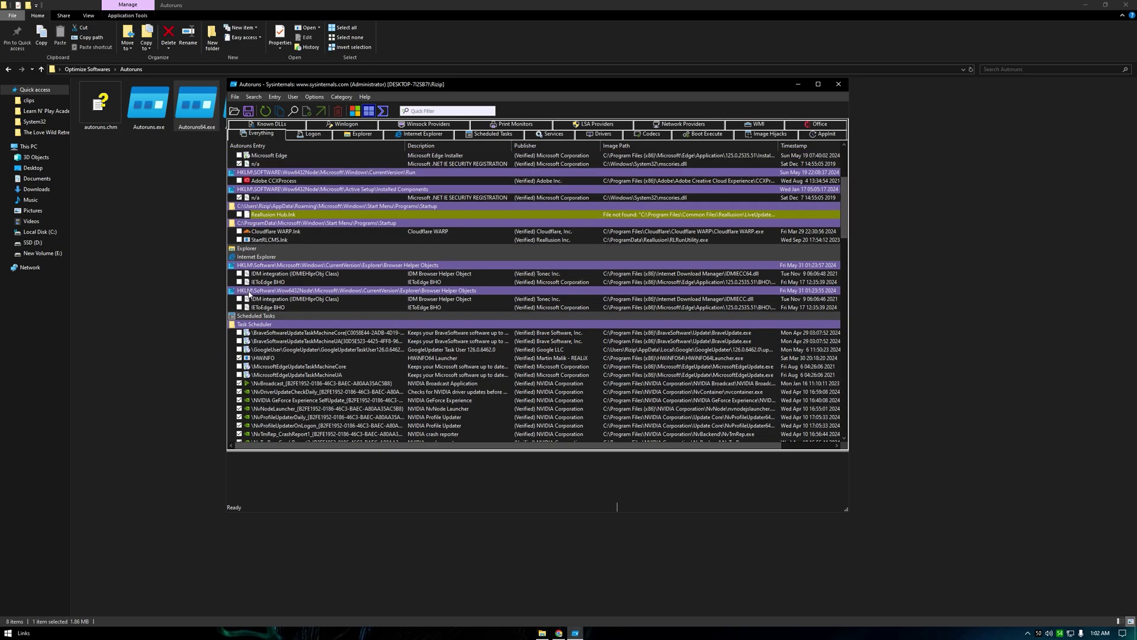
scroll(250, 295, down, 1)
scroll(250, 296, down, 1)
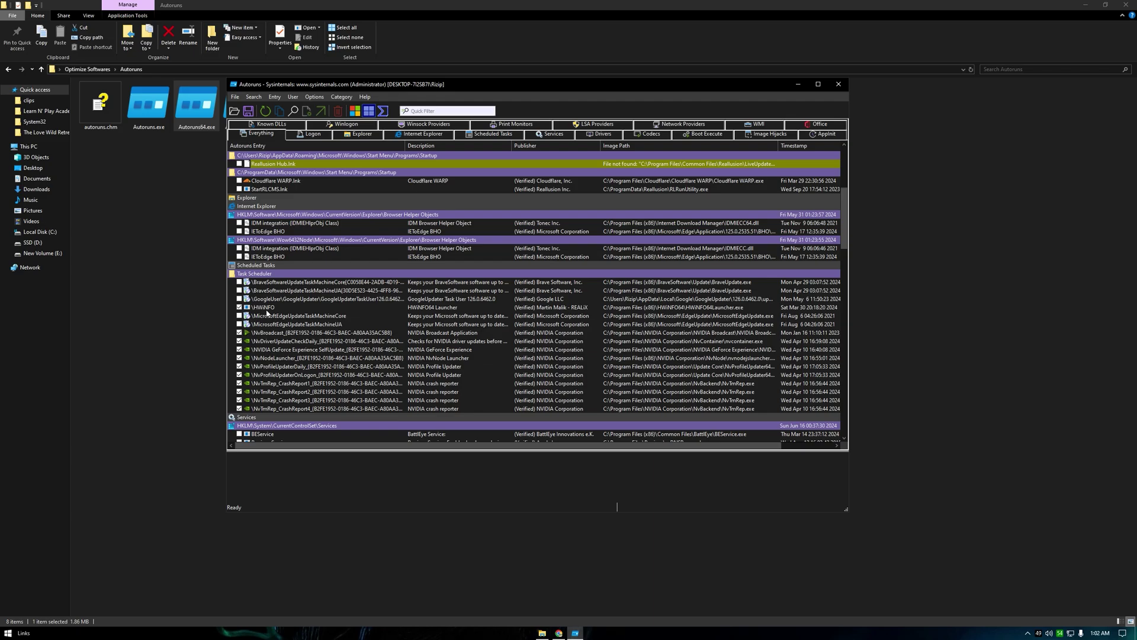
scroll(249, 309, down, 1)
scroll(258, 332, down, 2)
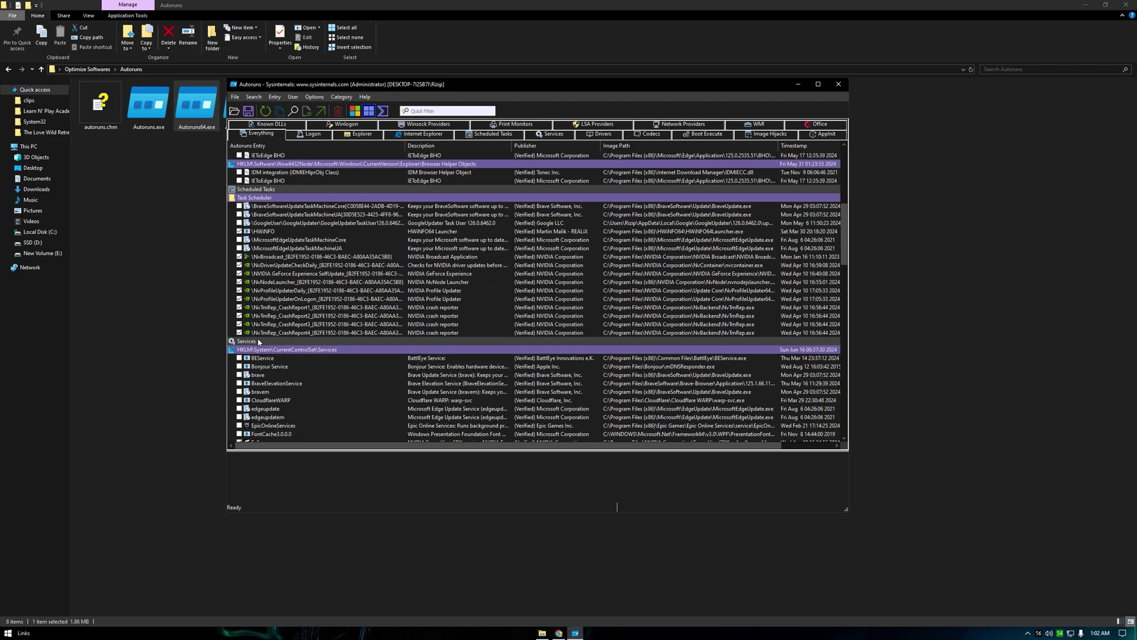
scroll(246, 342, down, 1)
scroll(246, 341, down, 1)
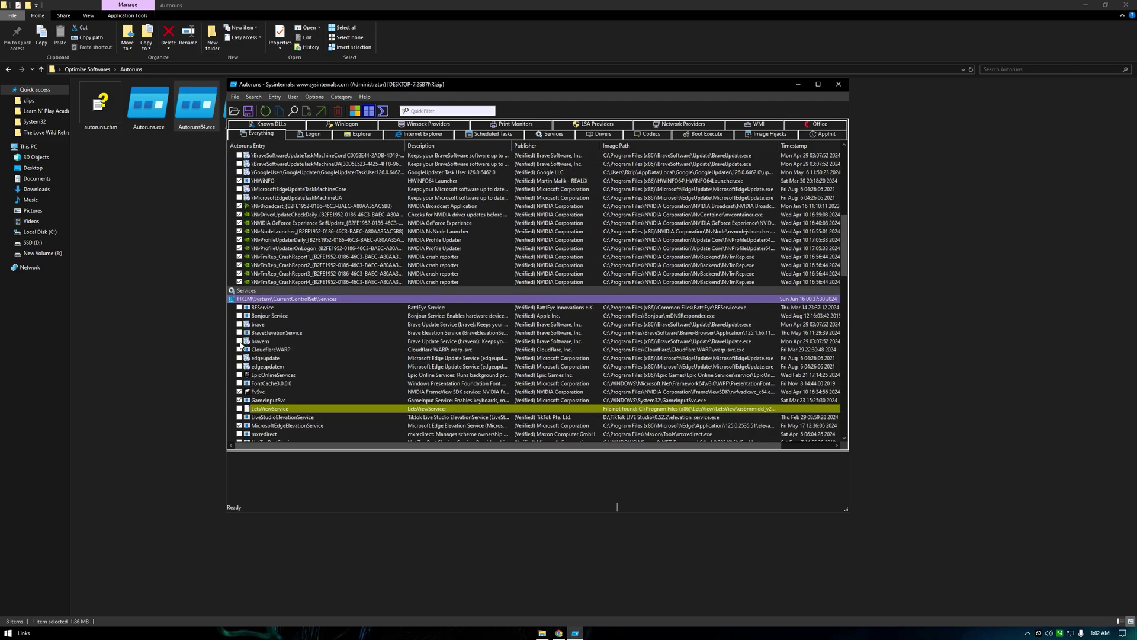
scroll(248, 378, down, 1)
scroll(249, 370, down, 2)
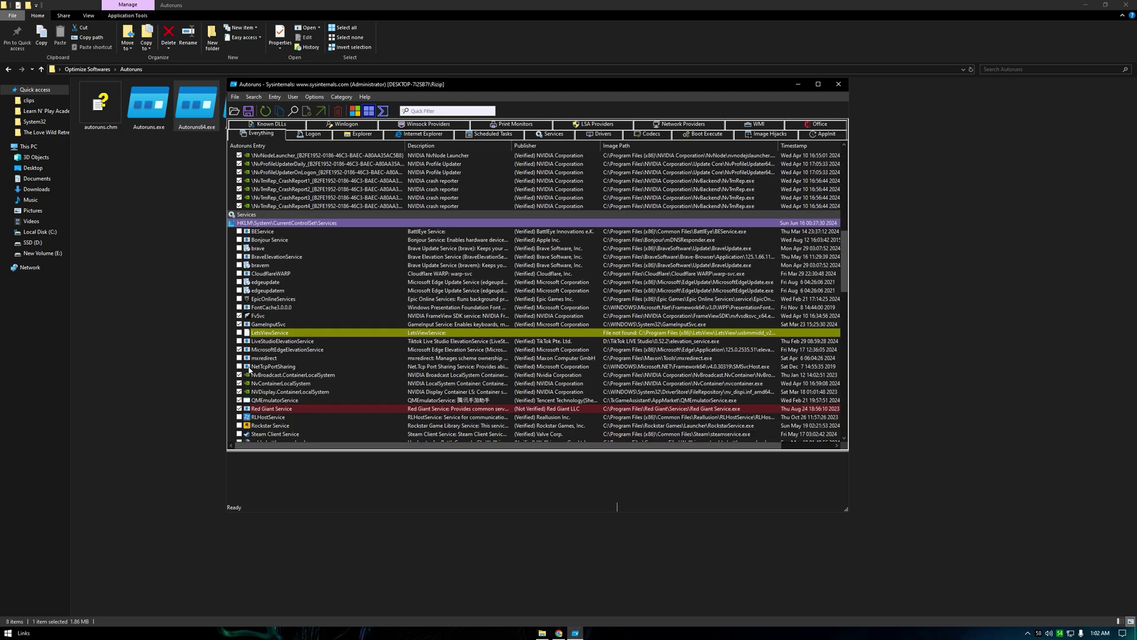
click(277, 350)
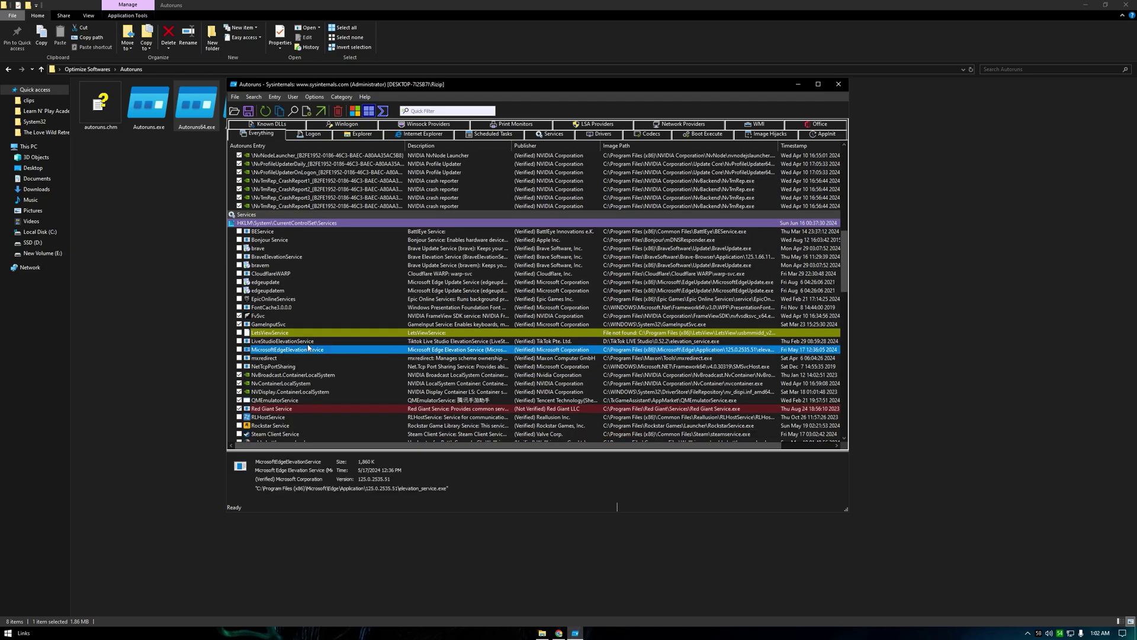
scroll(308, 348, down, 2)
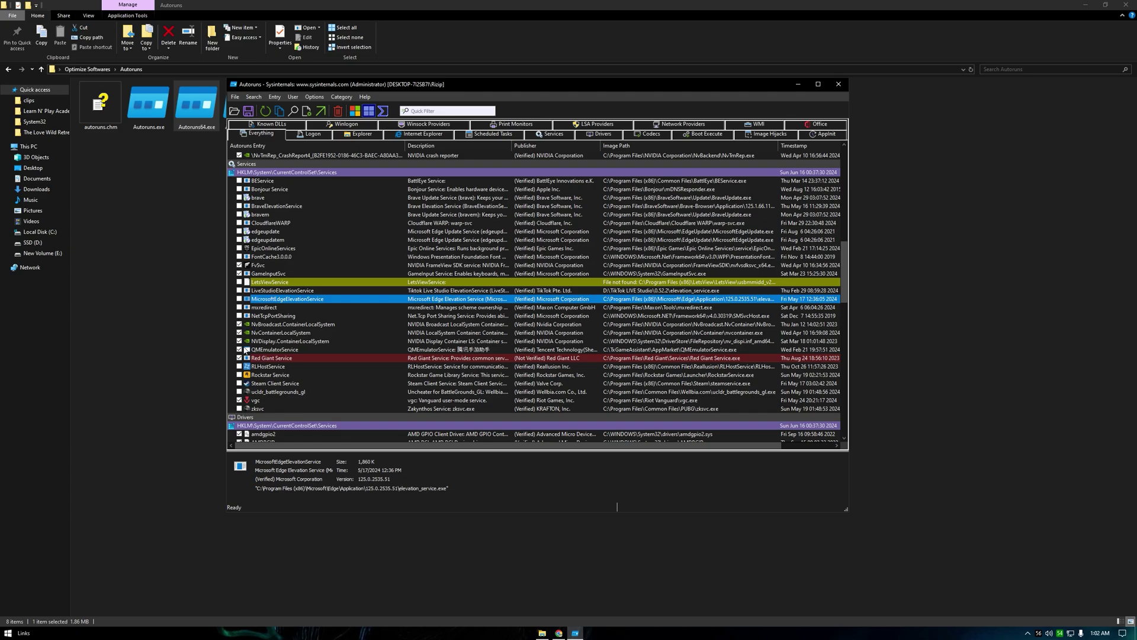
scroll(245, 368, down, 2)
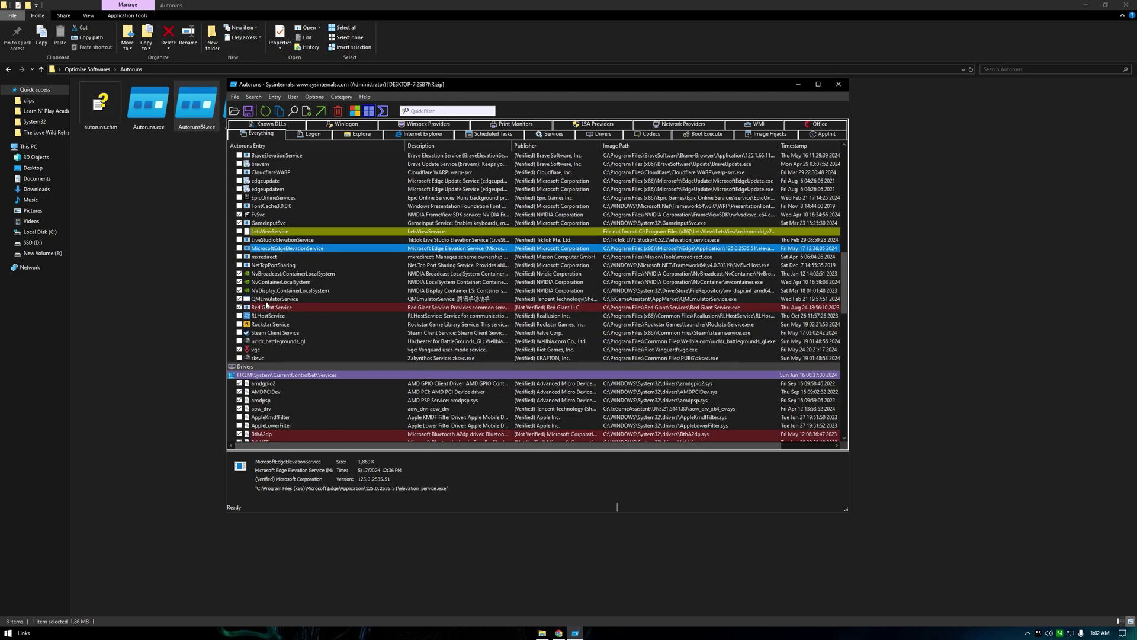
scroll(278, 344, down, 1)
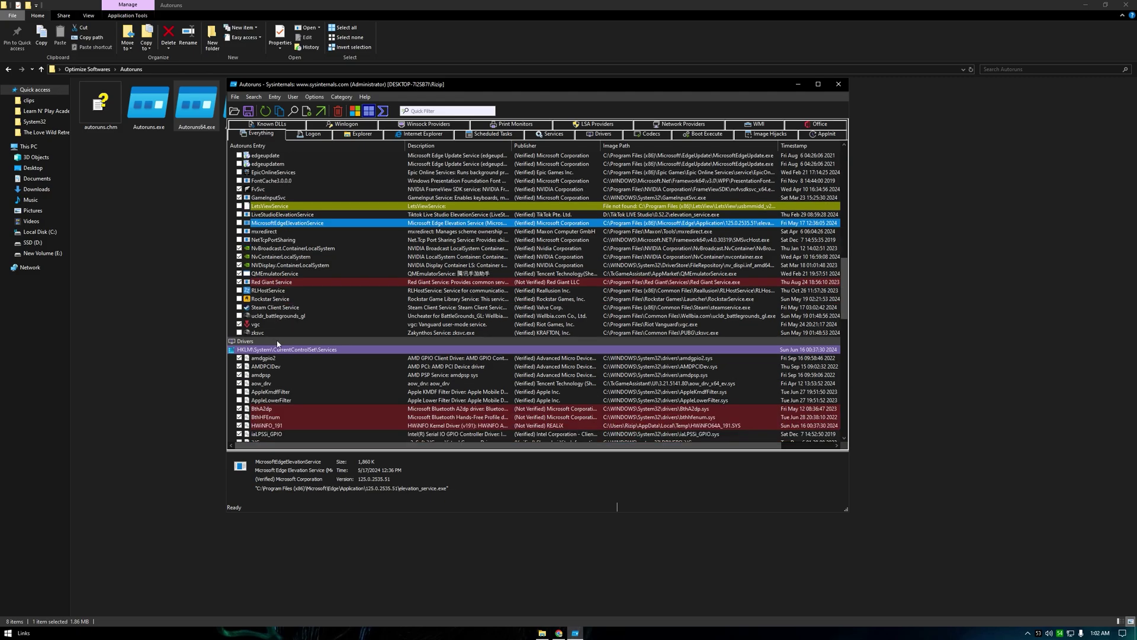
scroll(252, 303, down, 2)
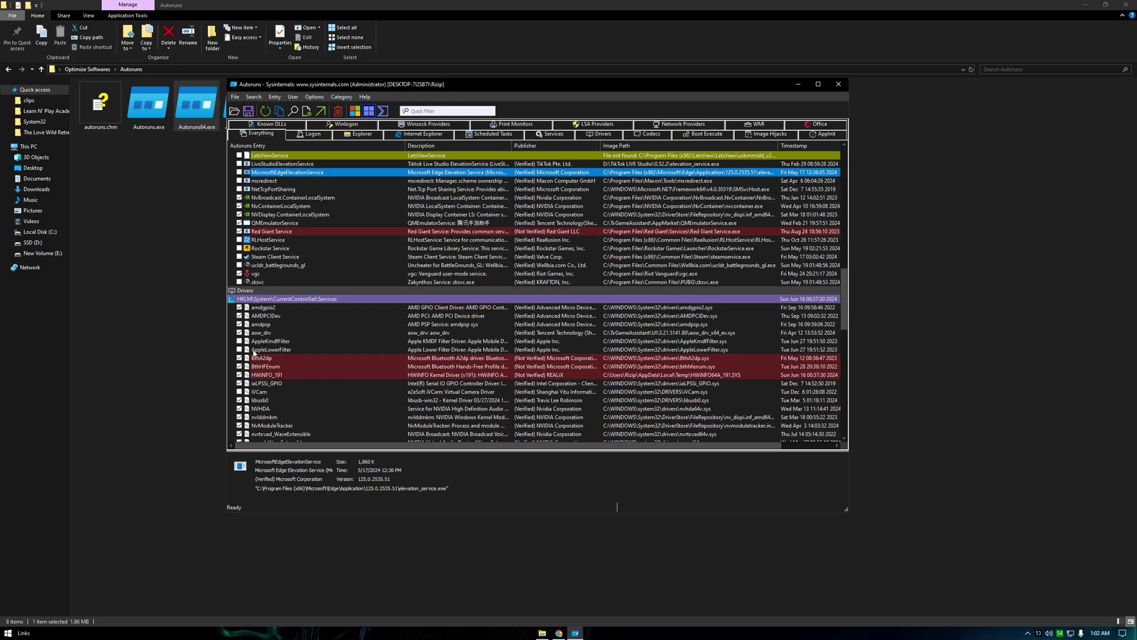
click(662, 310)
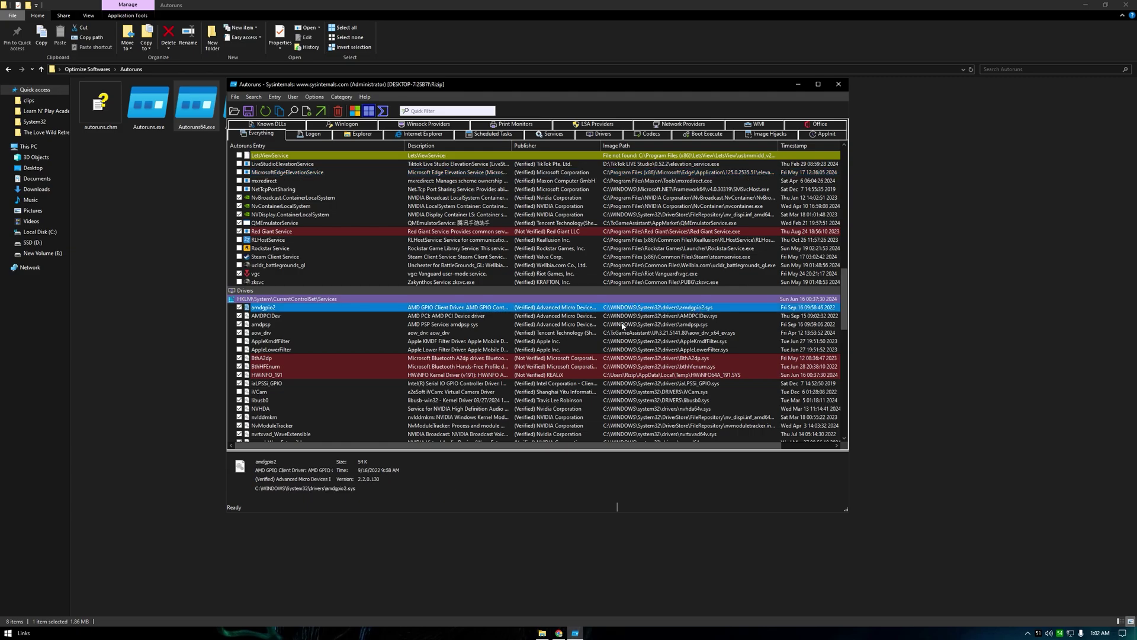
scroll(631, 328, down, 2)
scroll(646, 323, down, 2)
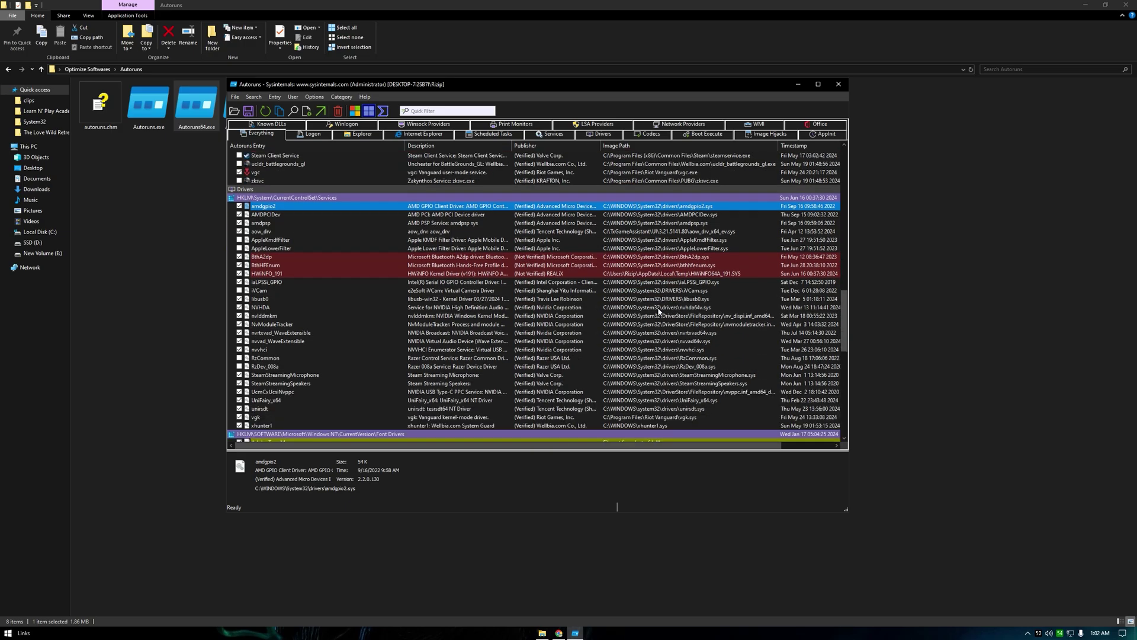
scroll(656, 317, down, 1)
click(652, 392)
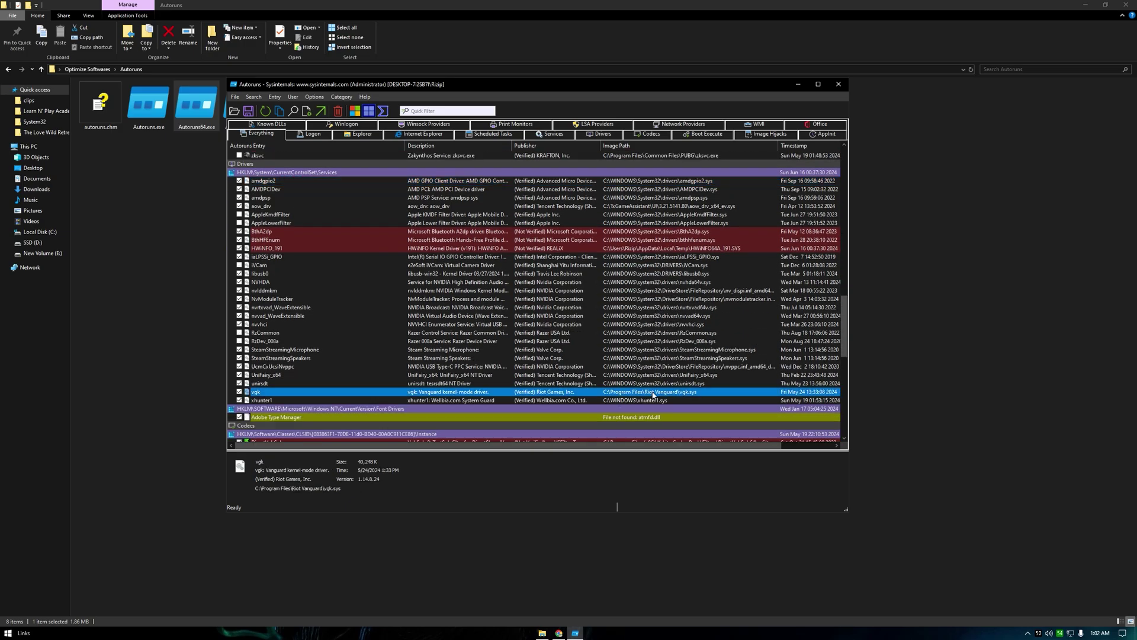
click(293, 315)
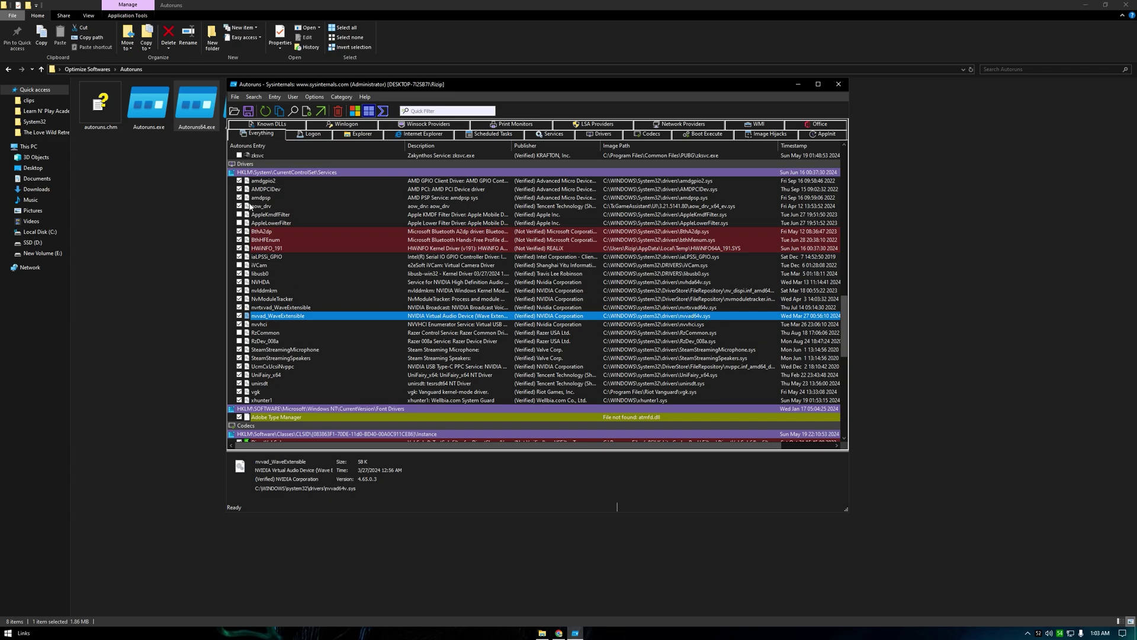
click(267, 216)
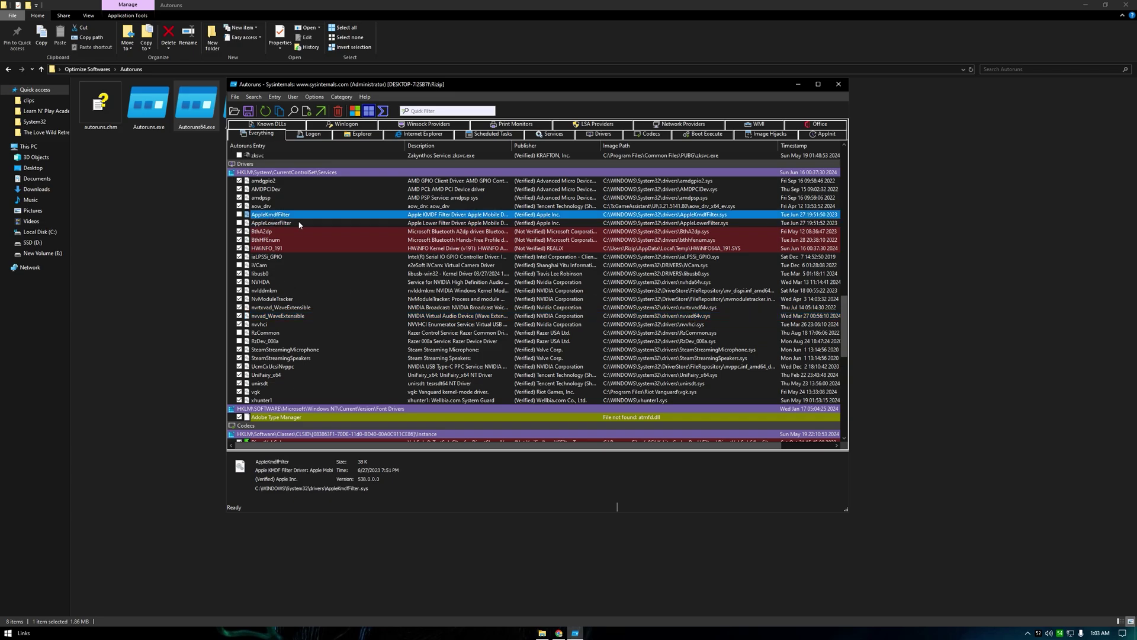
click(700, 223)
scroll(264, 237, down, 1)
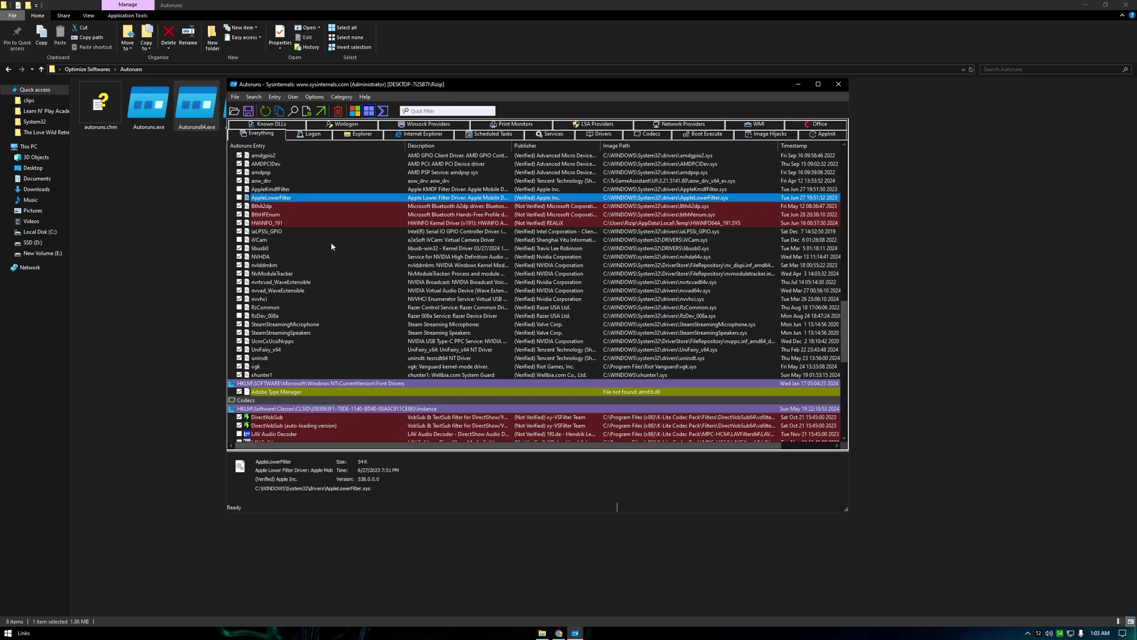
scroll(272, 200, up, 1)
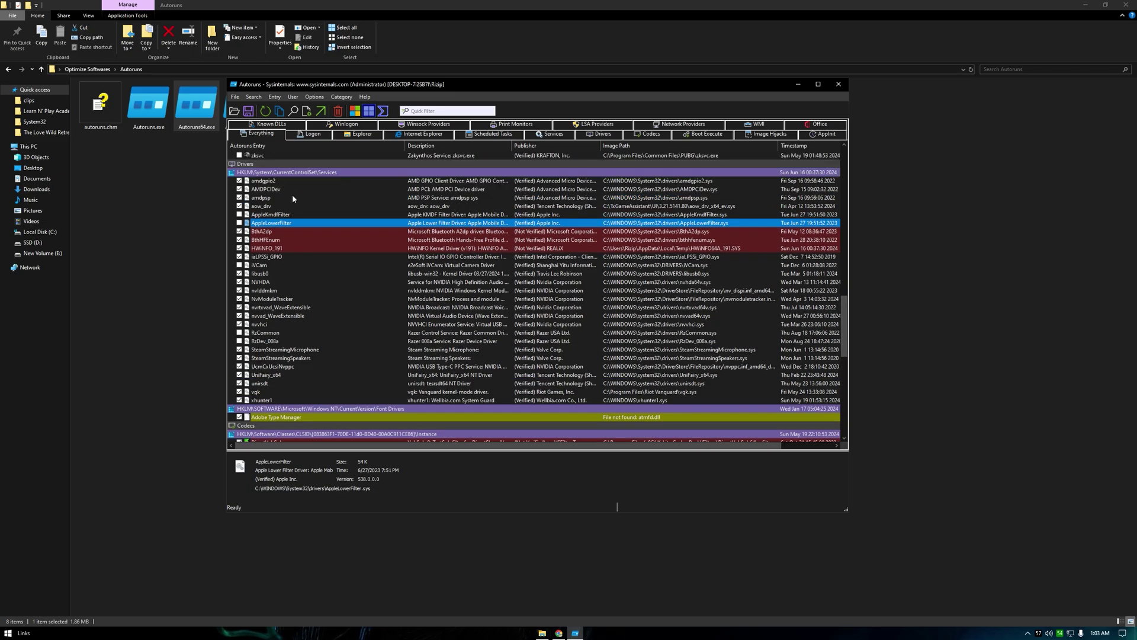
scroll(267, 201, up, 1)
scroll(292, 261, down, 4)
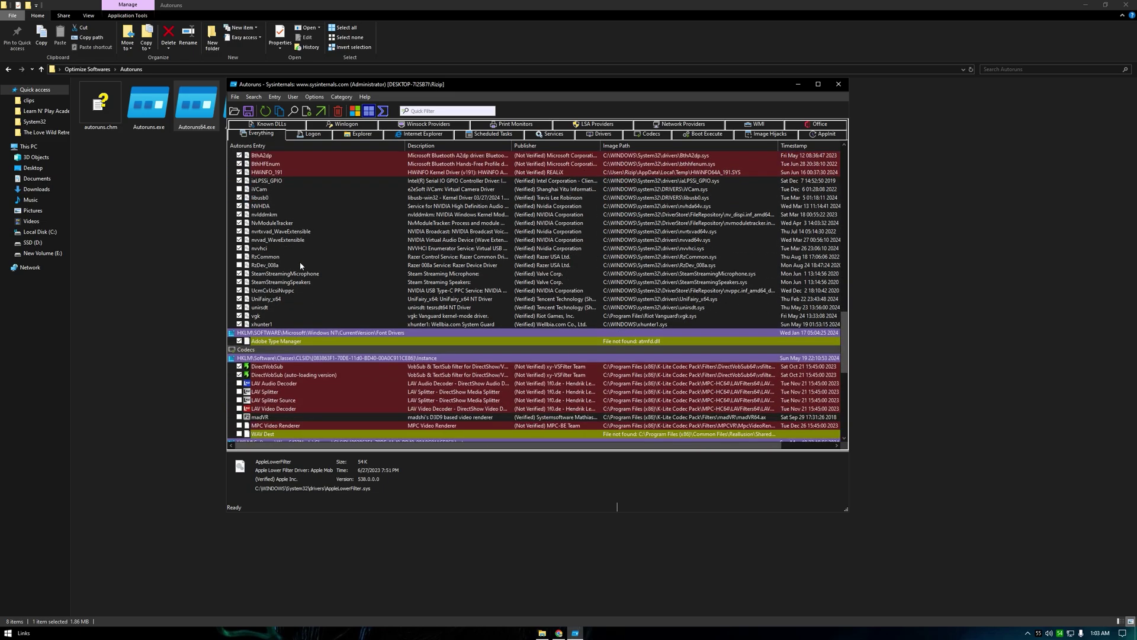
scroll(282, 334, down, 2)
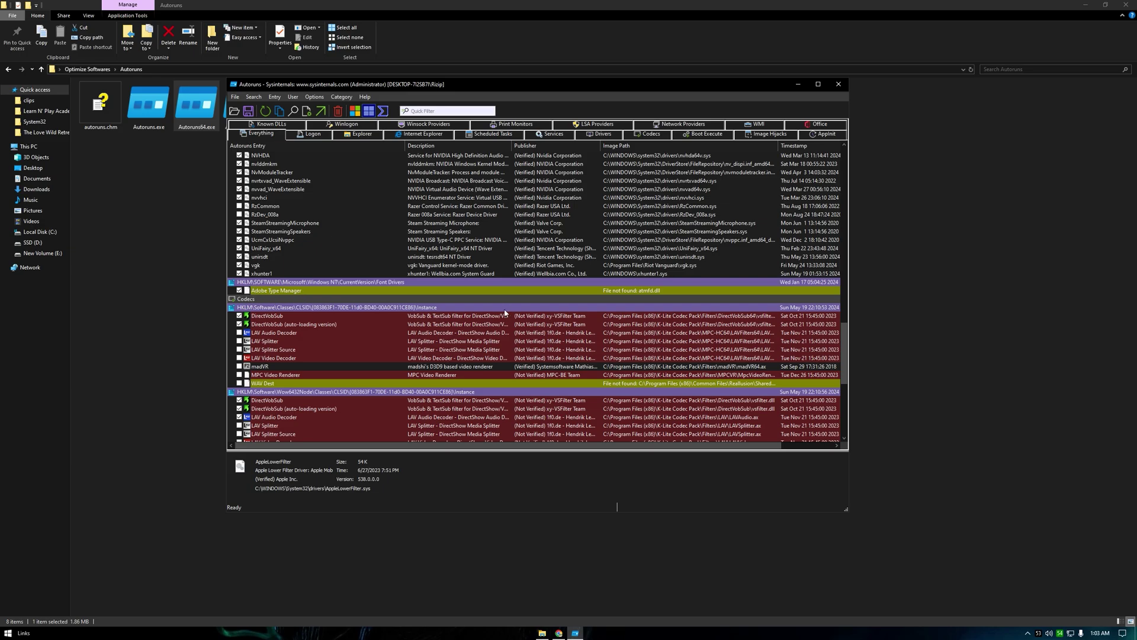
scroll(503, 311, down, 2)
scroll(370, 314, down, 1)
scroll(328, 308, down, 2)
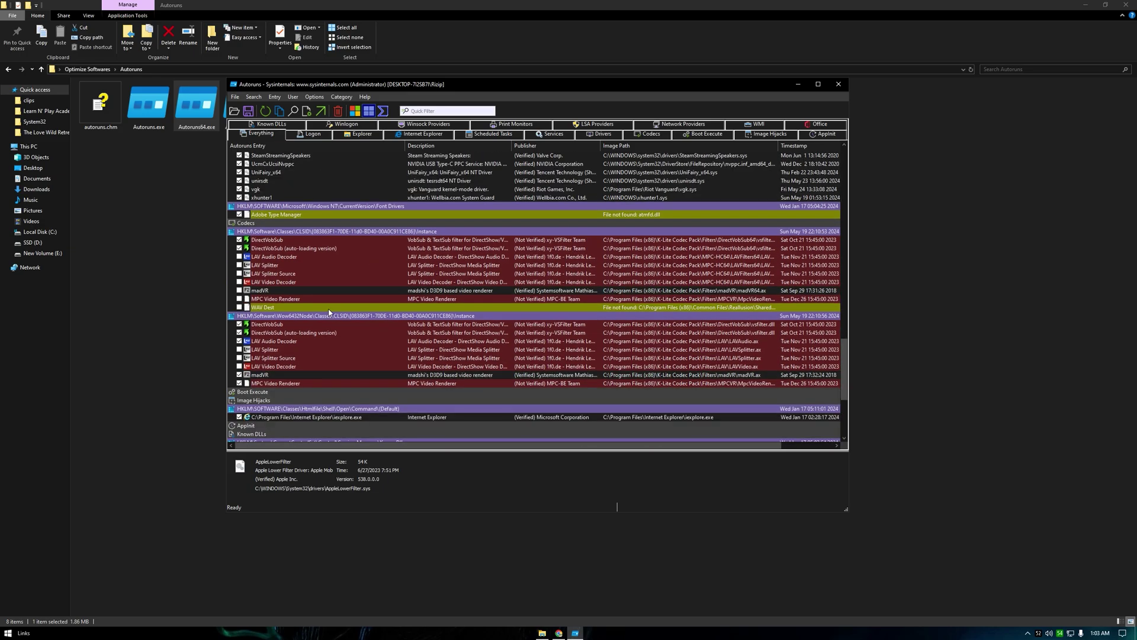
scroll(323, 311, down, 1)
scroll(323, 308, down, 1)
scroll(325, 300, down, 1)
scroll(325, 301, down, 2)
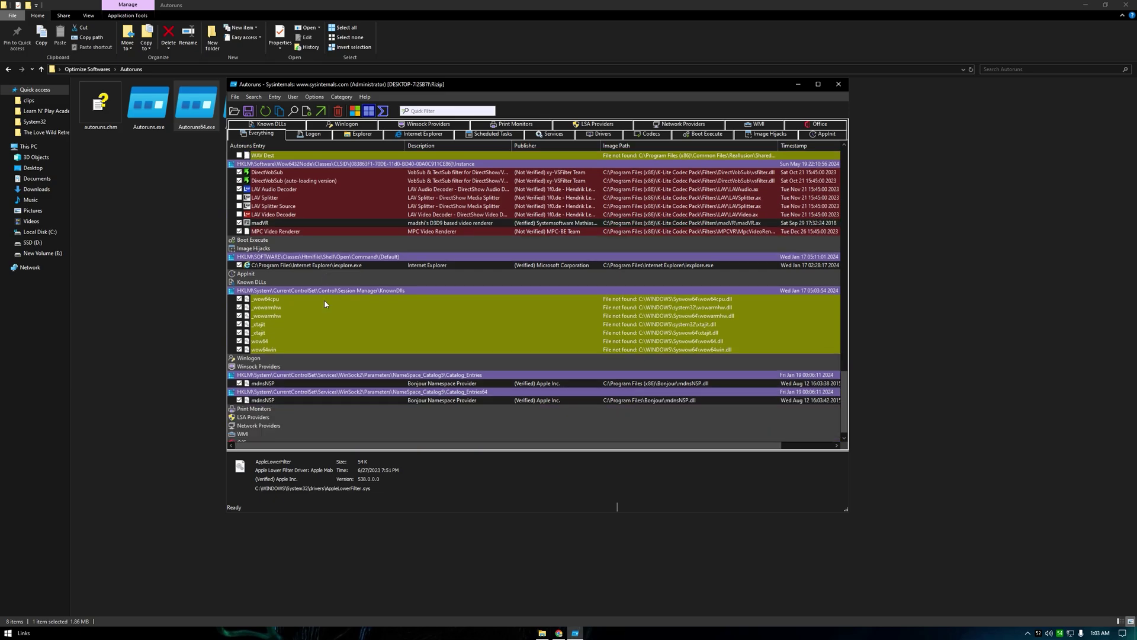
scroll(327, 302, down, 1)
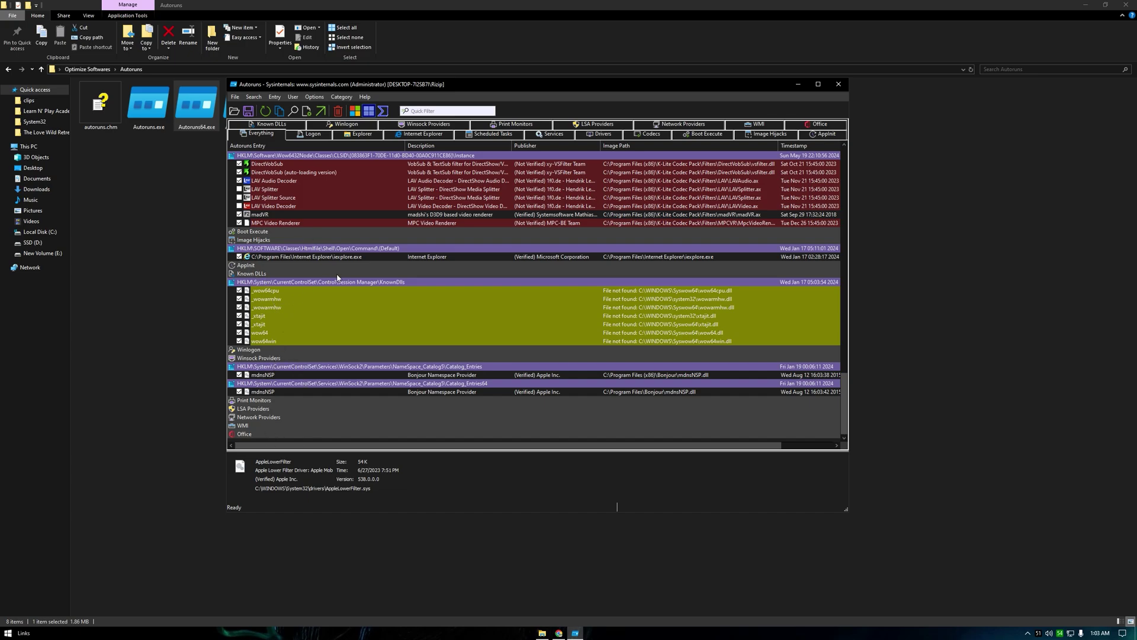
key(F5)
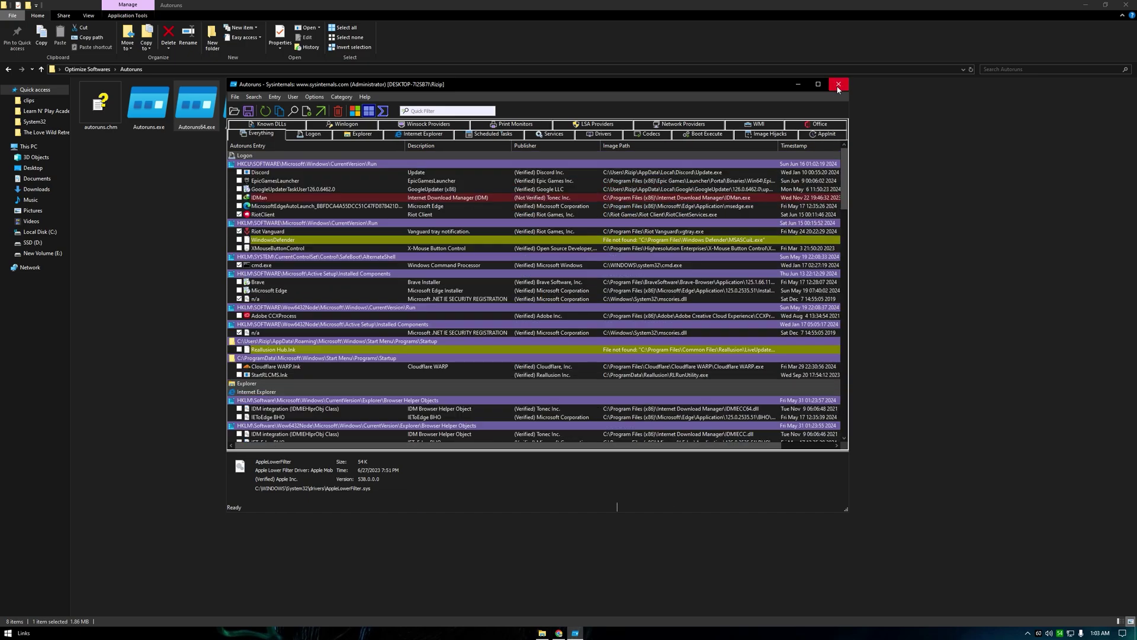
Close Autoruns and open the 'WPD | Privacy dashboard for Windows' search result.
click(842, 86)
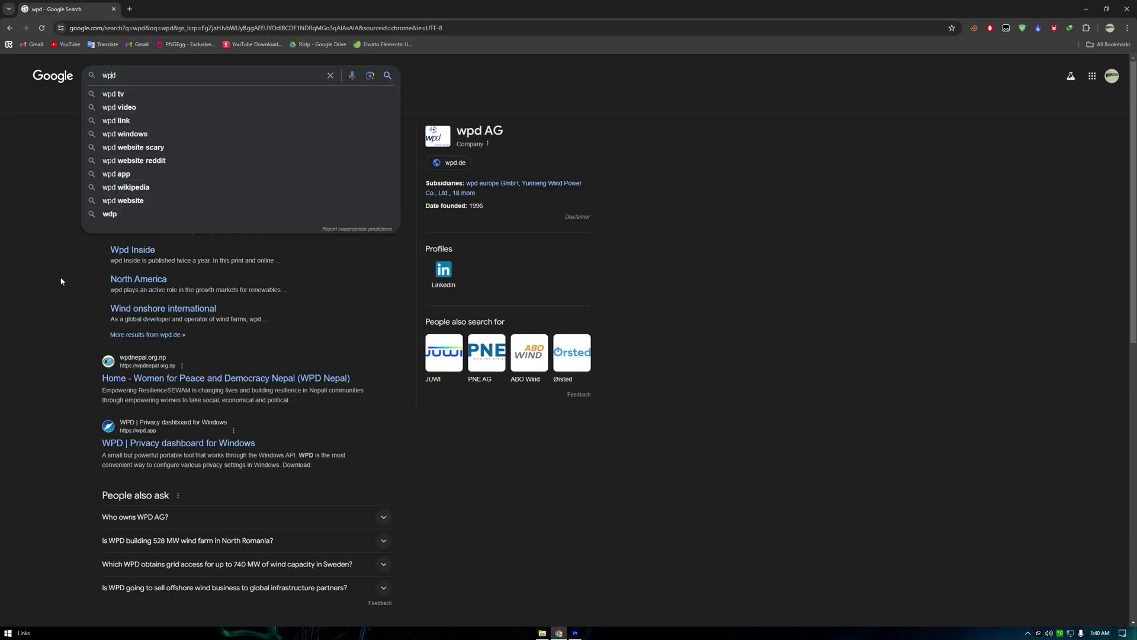
click(144, 444)
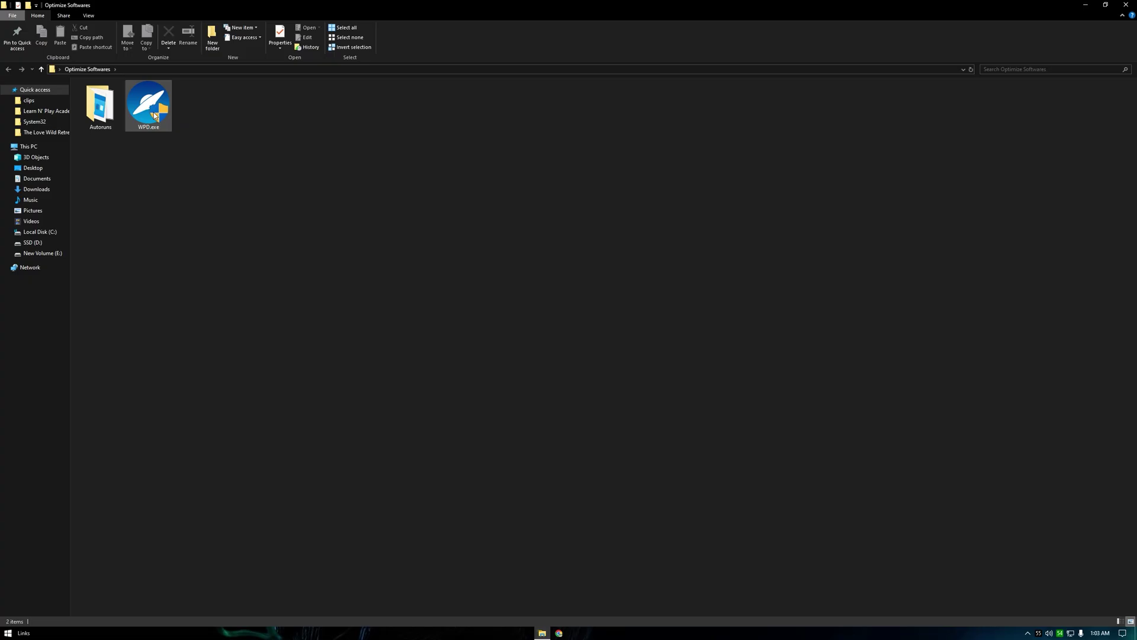
Launch WPD.exe with administrator approval and view its Blocker page.
double_click(149, 106)
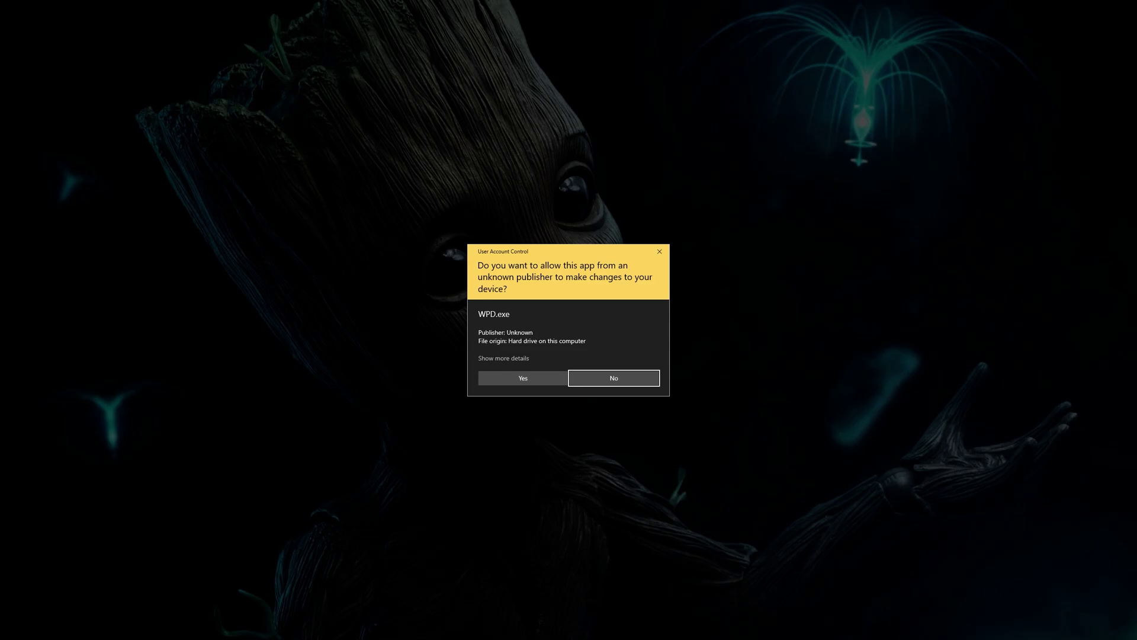
click(523, 378)
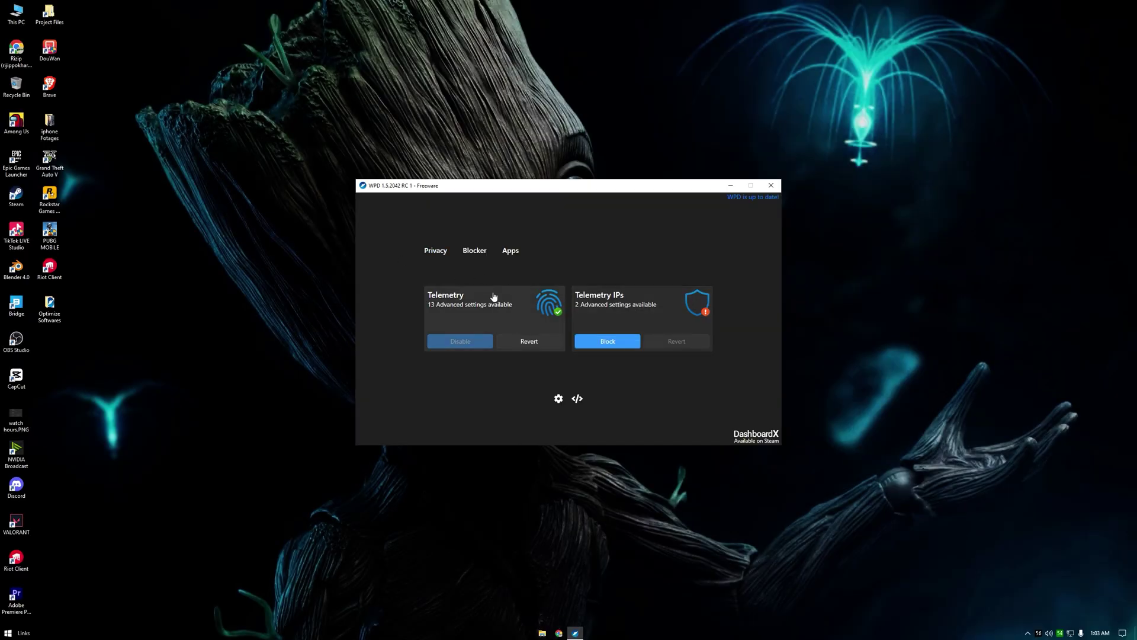
click(605, 303)
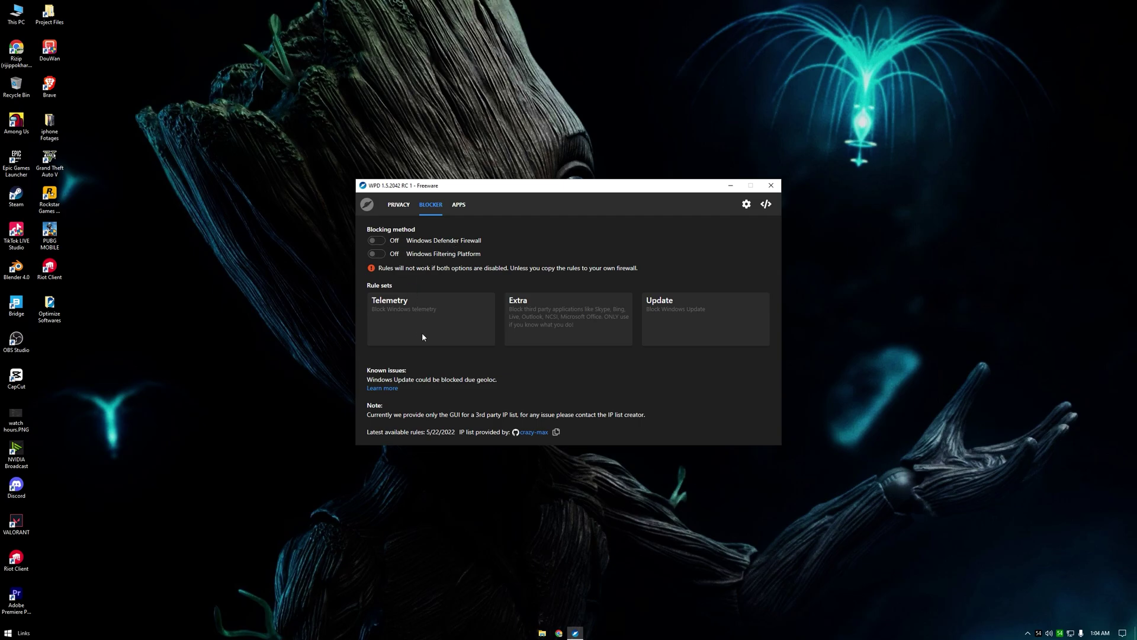
Toggle the Customer Experience Improvement Program policy and turn Windows Update off.
click(400, 206)
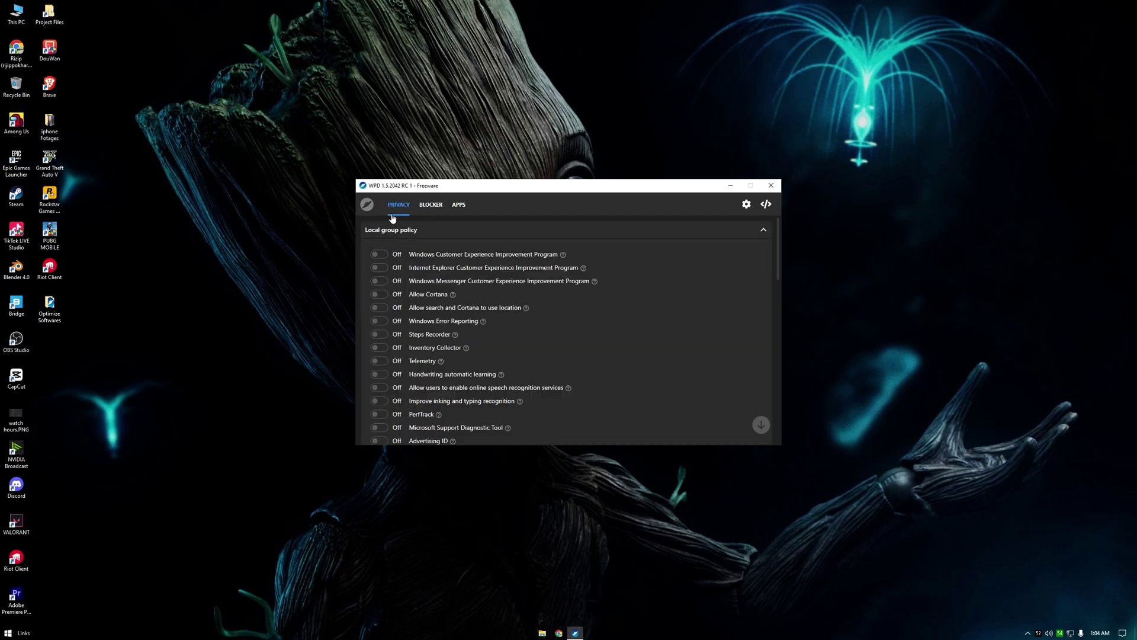
click(379, 256)
drag(775, 253, 783, 417)
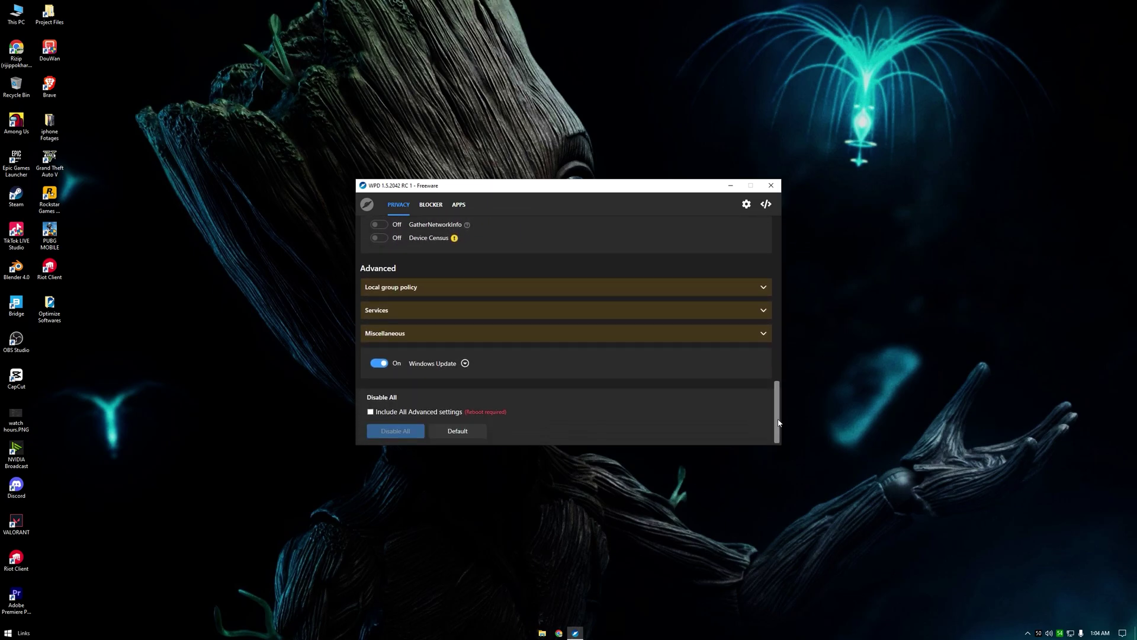
click(378, 364)
Expand the Windows Update sub-settings and Local group policy settings to review them.
click(465, 363)
scroll(478, 356, down, 5)
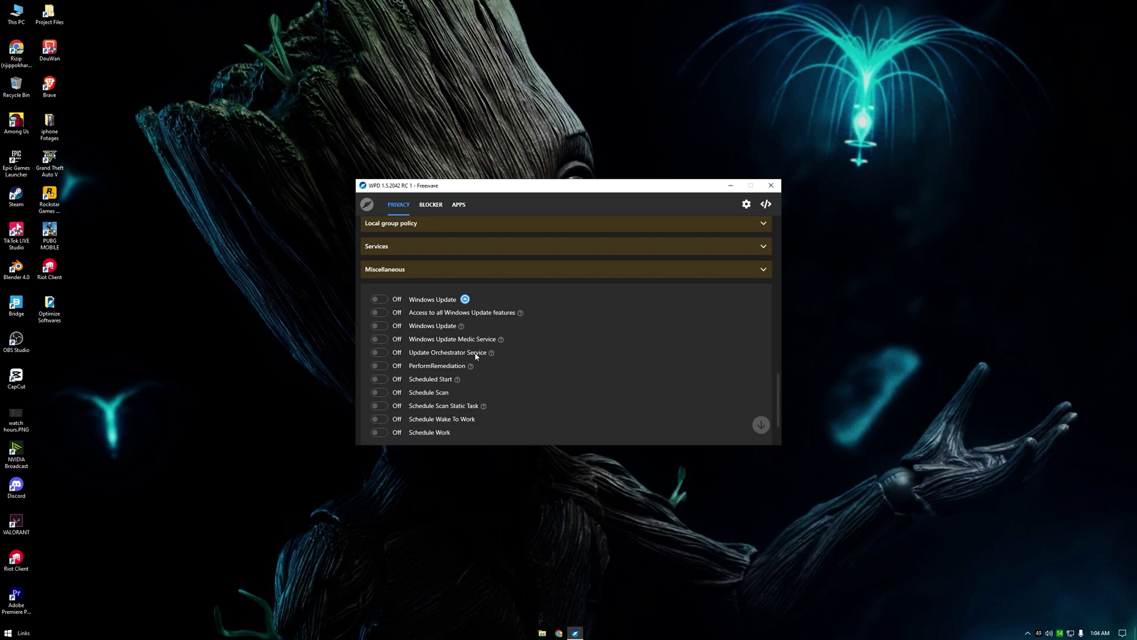
scroll(462, 364, up, 6)
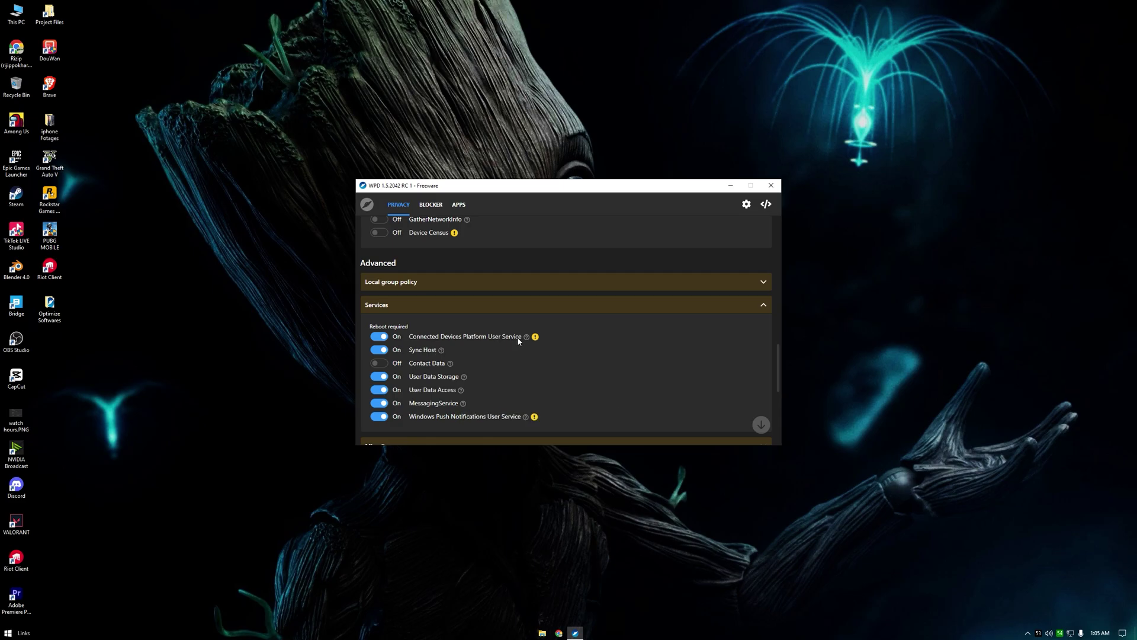
scroll(422, 352, up, 1)
click(423, 346)
scroll(457, 347, down, 3)
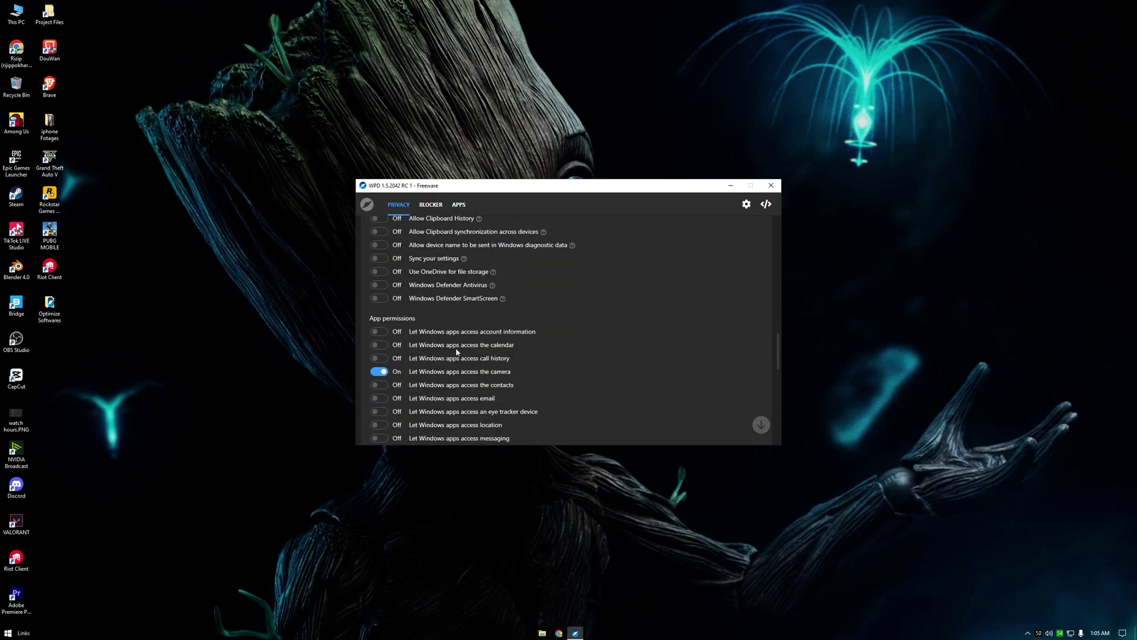
scroll(479, 336, down, 2)
scroll(480, 336, down, 2)
scroll(483, 341, down, 1)
scroll(485, 344, down, 1)
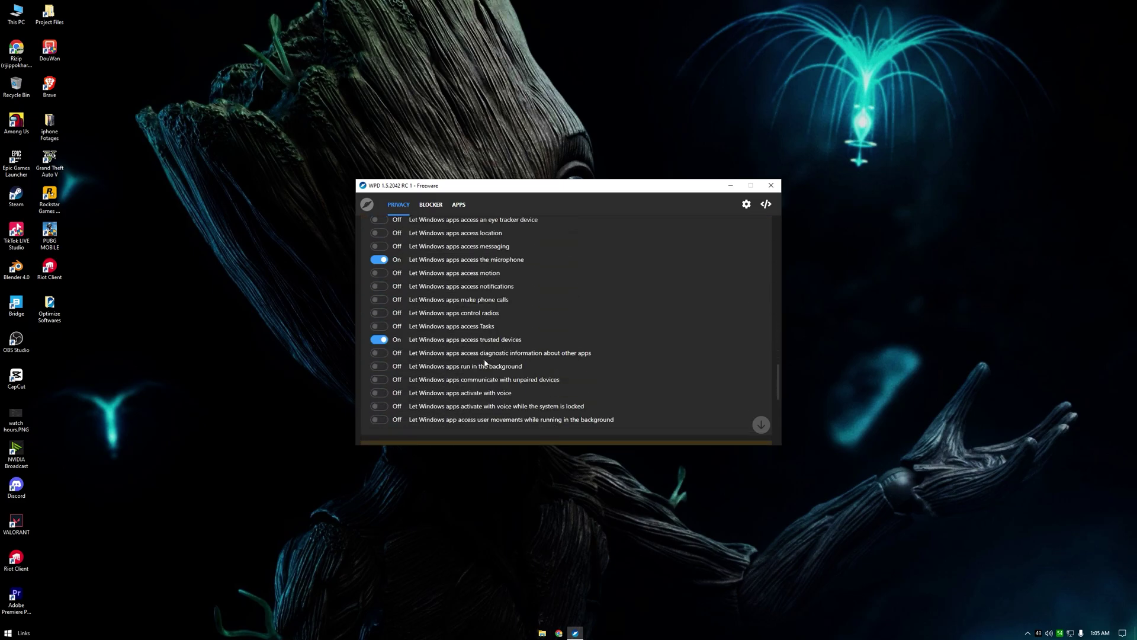
scroll(493, 347, down, 1)
scroll(493, 347, down, 1)
drag(779, 391, 784, 233)
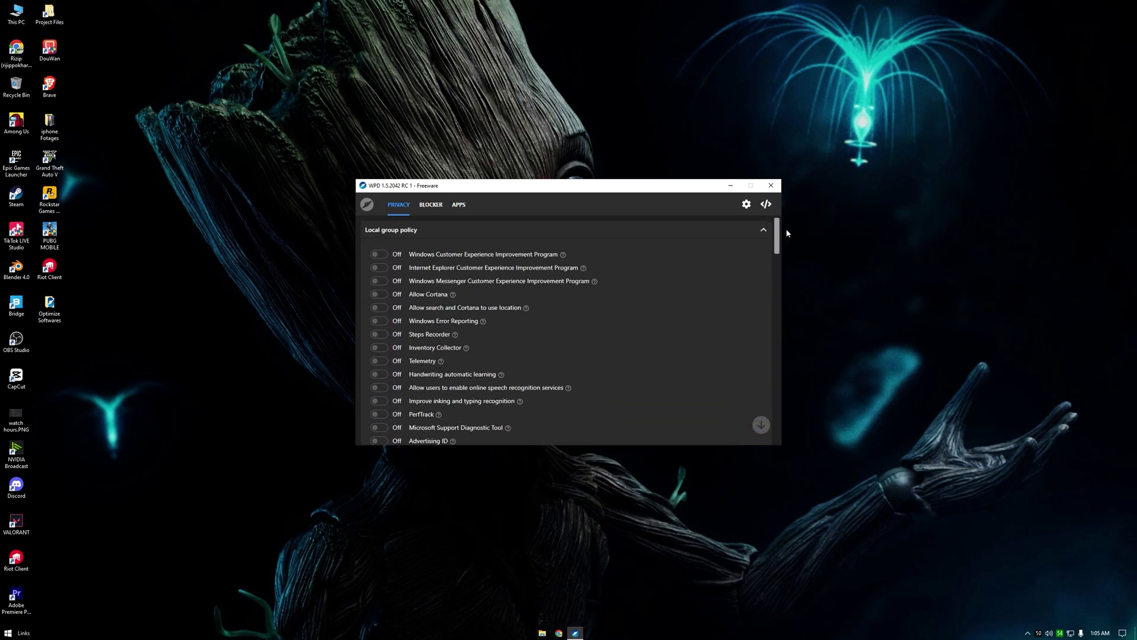
Collapse the policy, Services and Task Scheduler sections, expand Miscellaneous, then show the removable apps.
click(396, 232)
click(382, 253)
click(418, 281)
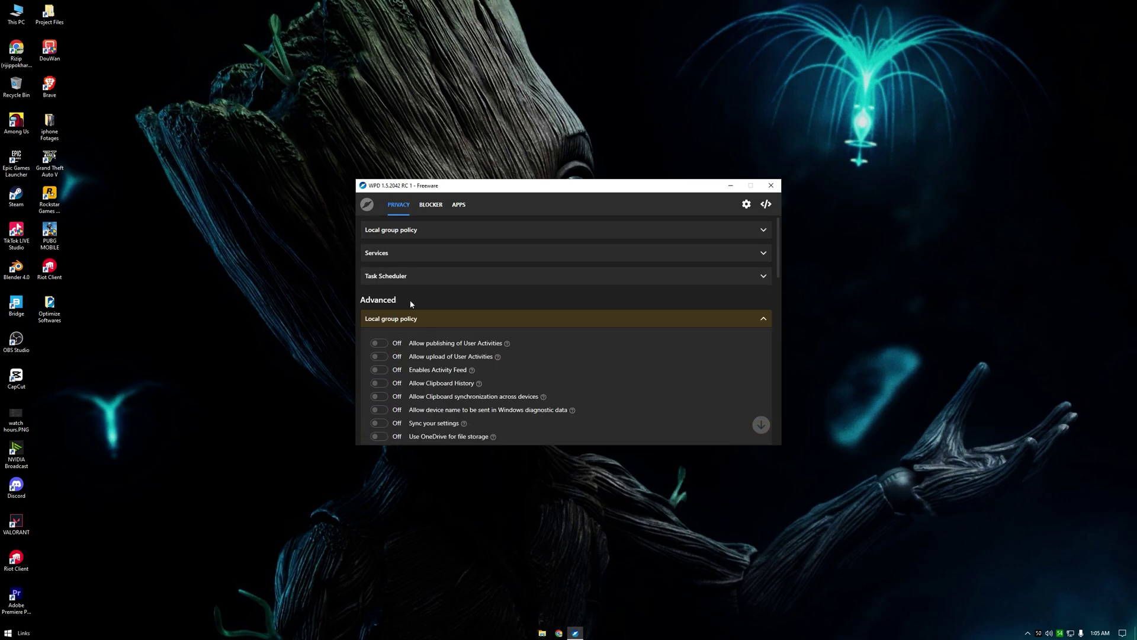
click(407, 320)
click(395, 366)
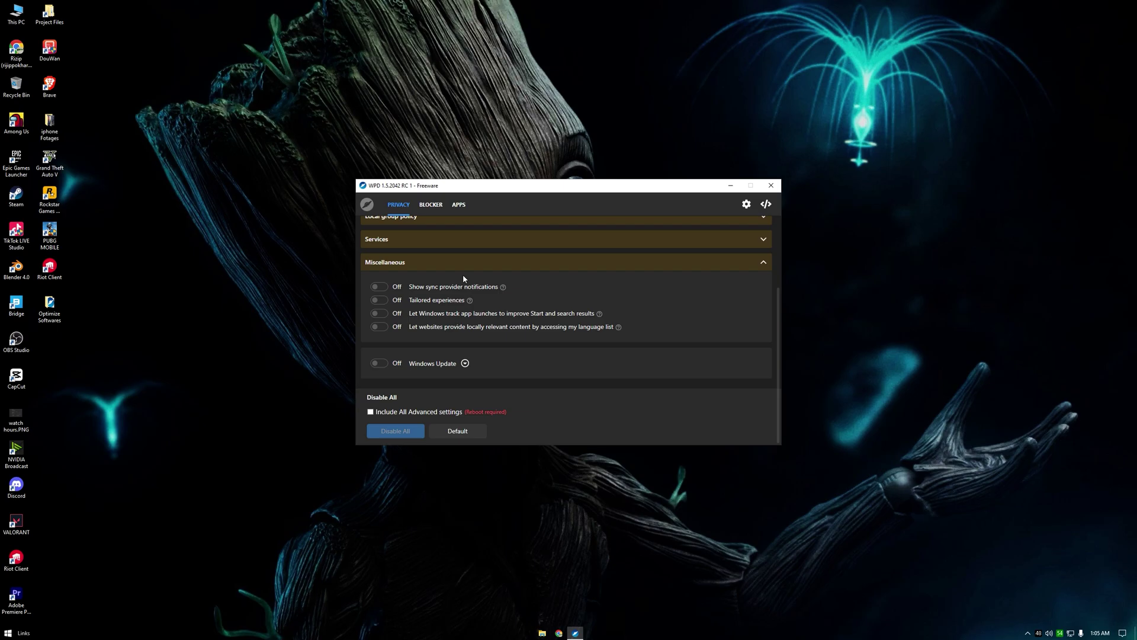
click(431, 204)
click(459, 204)
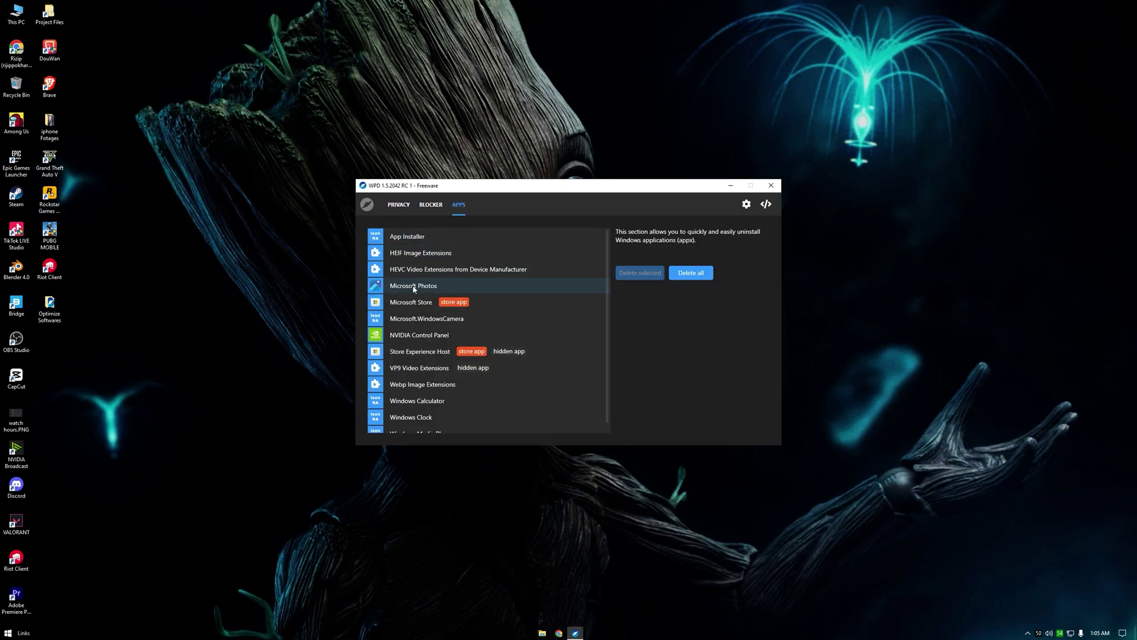
Browse the apps list and mark App Installer and the HEIF/HEVC extensions for removal.
scroll(609, 292, down, 1)
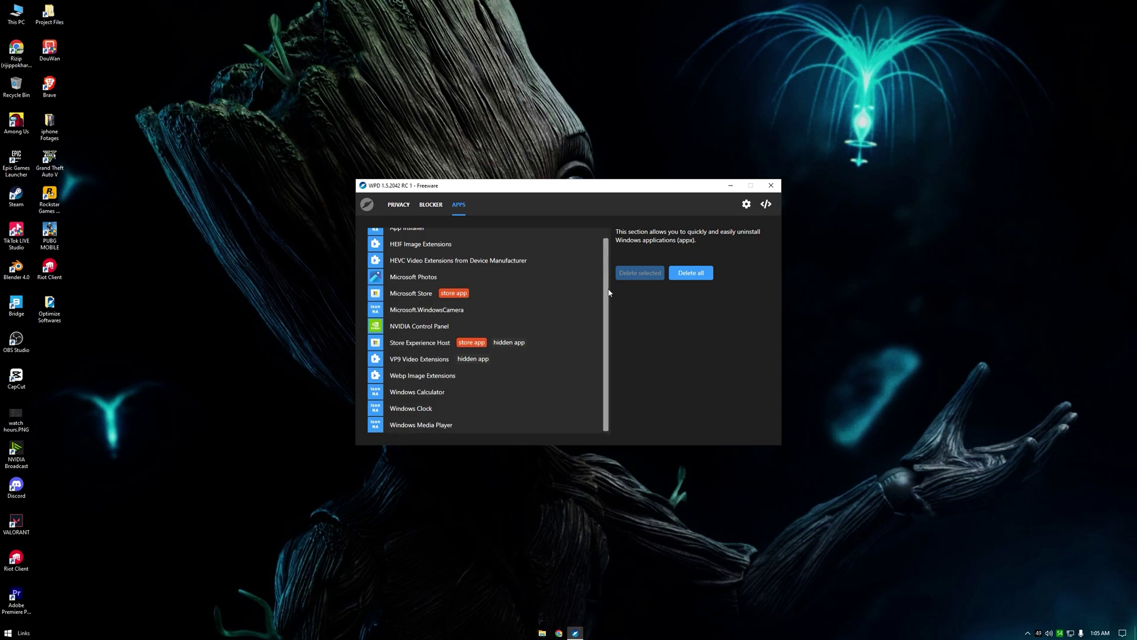
scroll(607, 300, up, 1)
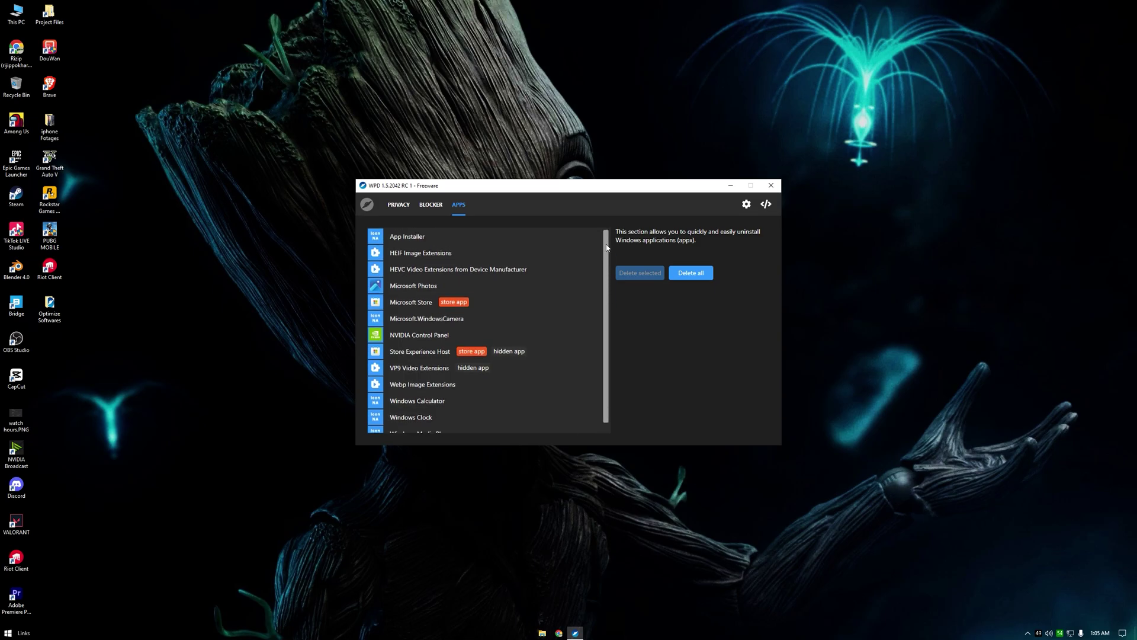
scroll(607, 296, down, 1)
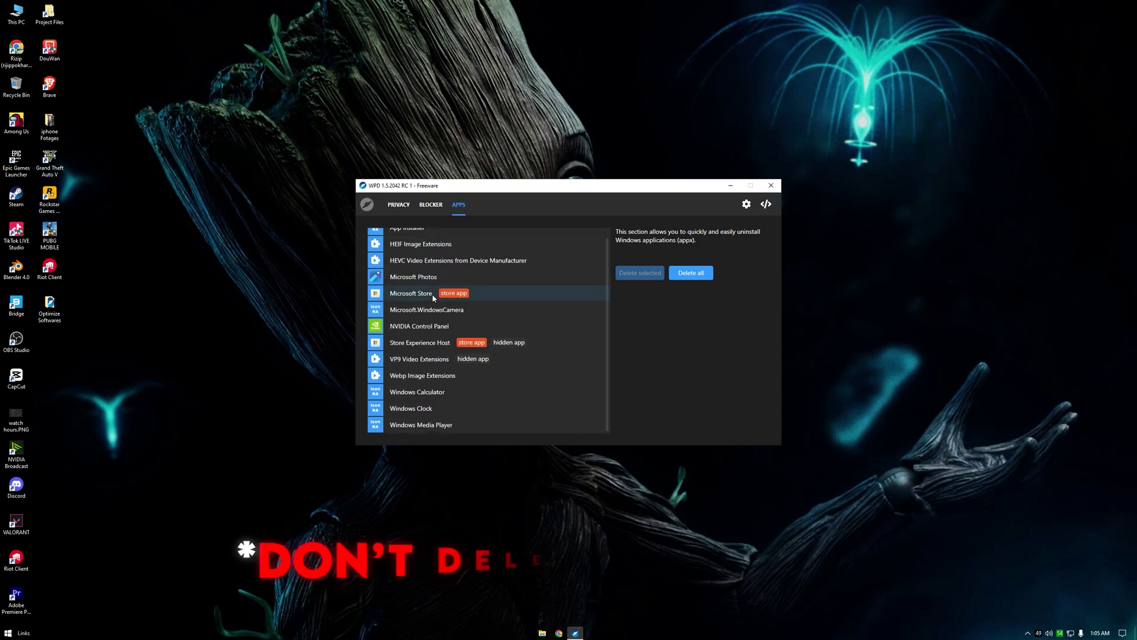
scroll(418, 255, up, 1)
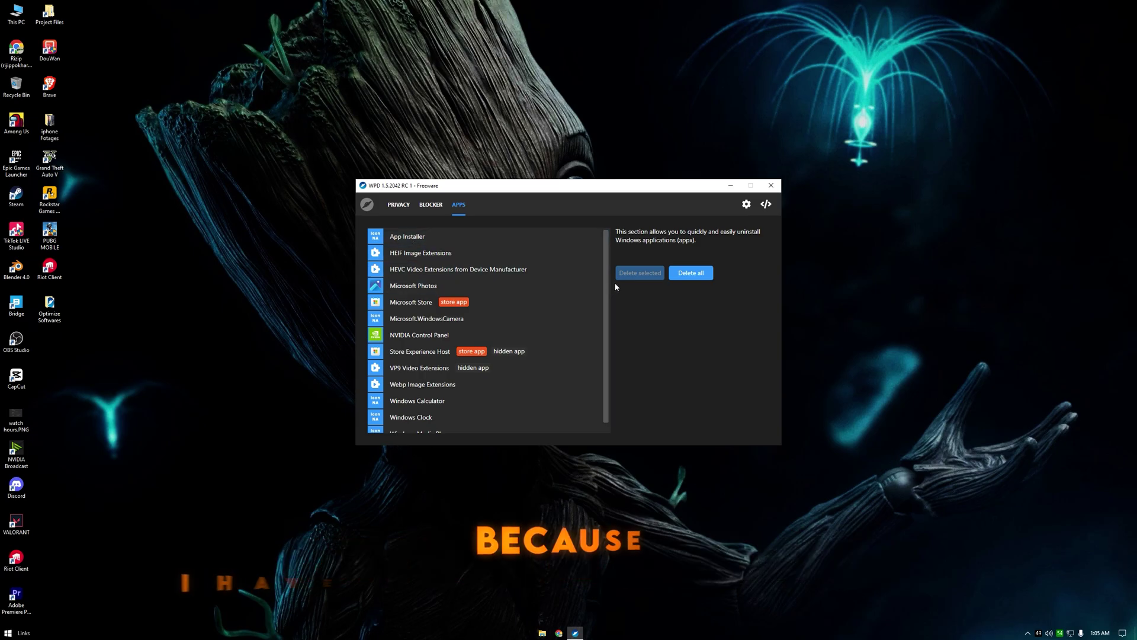
click(407, 237)
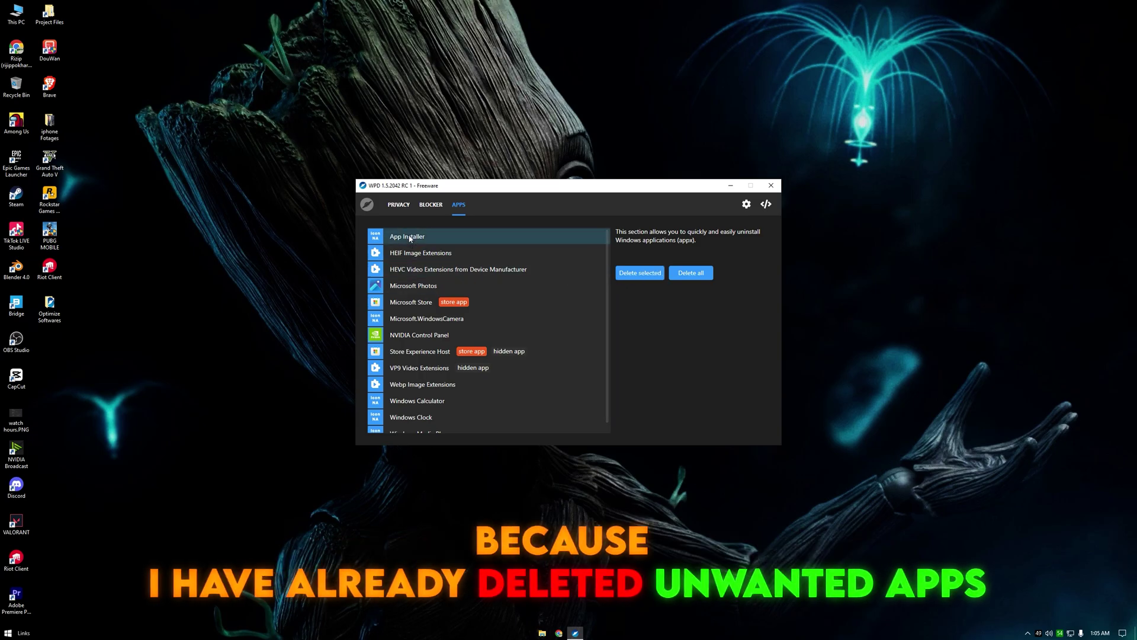
click(408, 271)
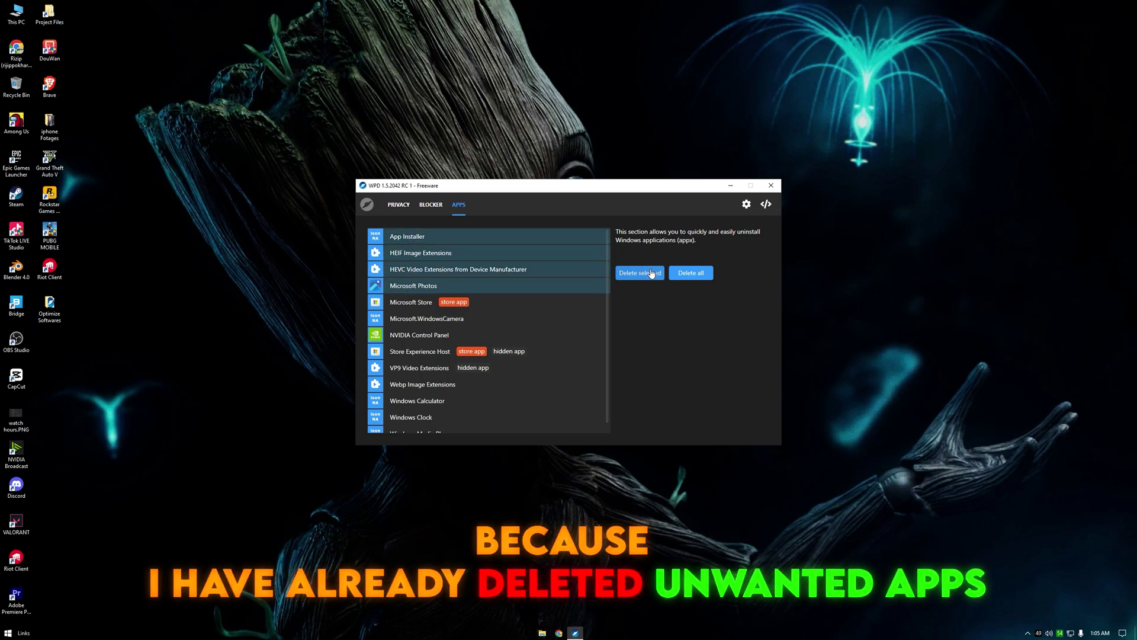
Unmark App Installer, HEIF and the remaining marked apps, then close WPD.
click(437, 240)
click(432, 253)
click(393, 286)
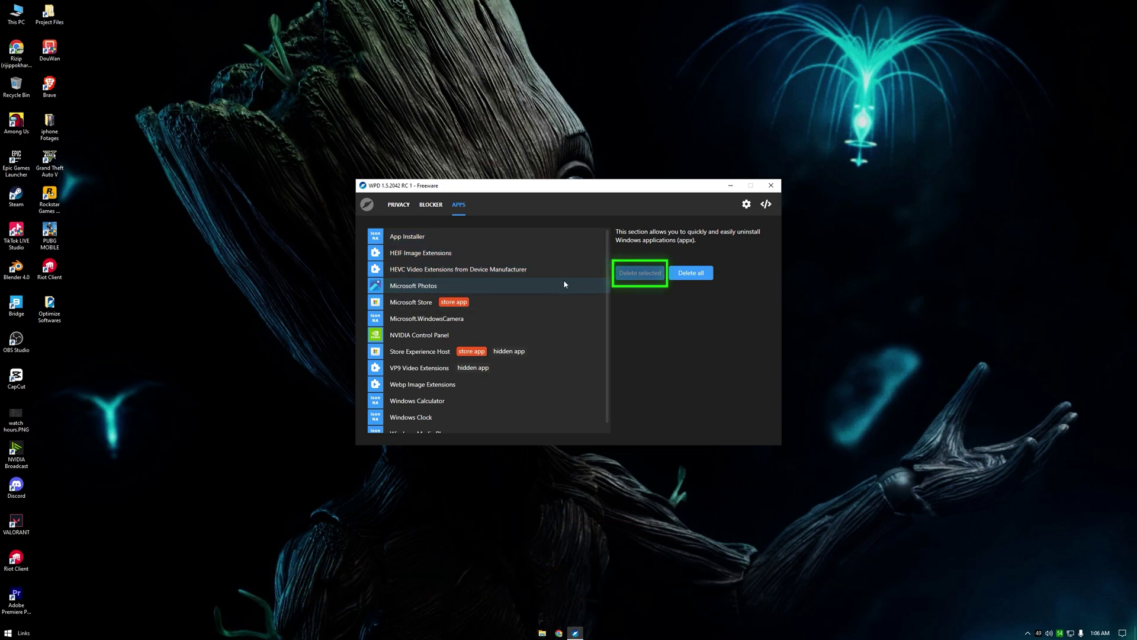
click(772, 186)
right_click(434, 224)
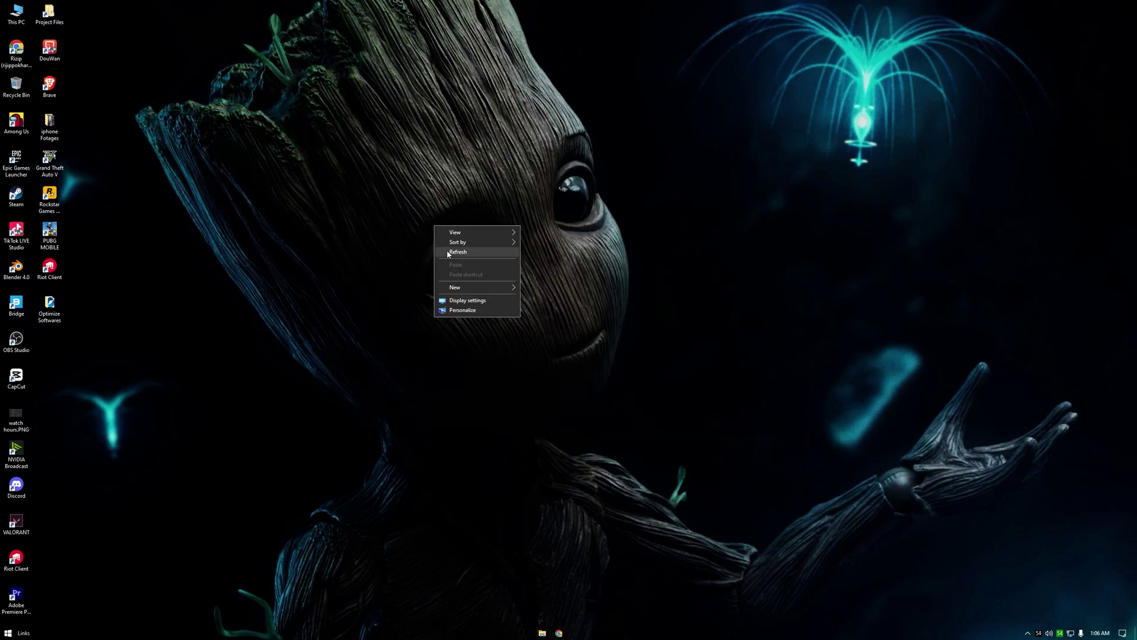
click(449, 254)
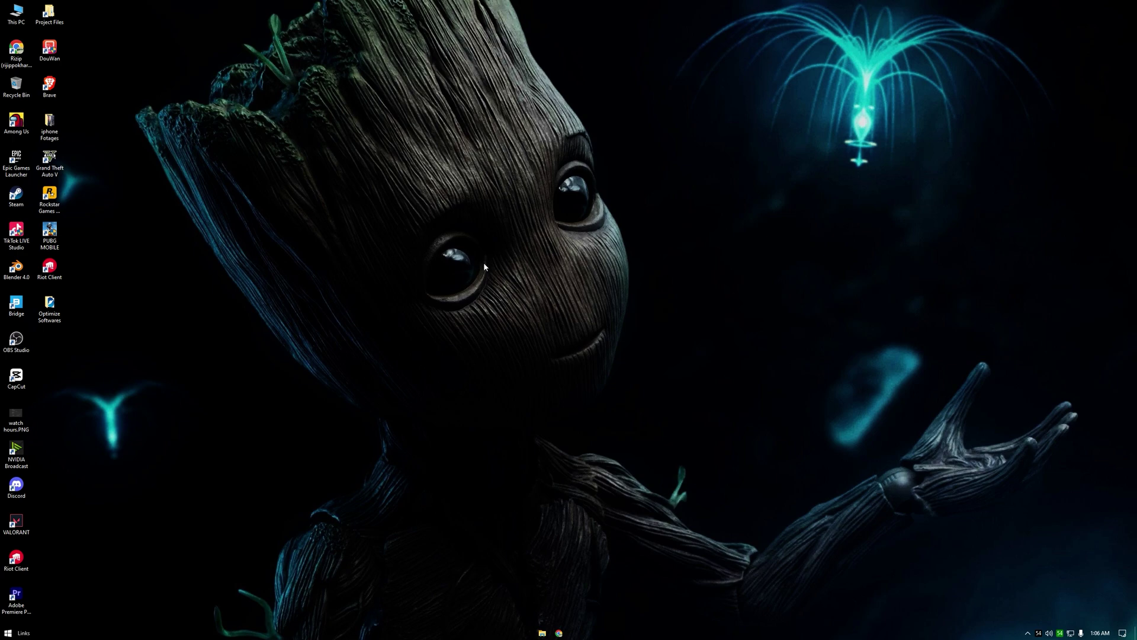